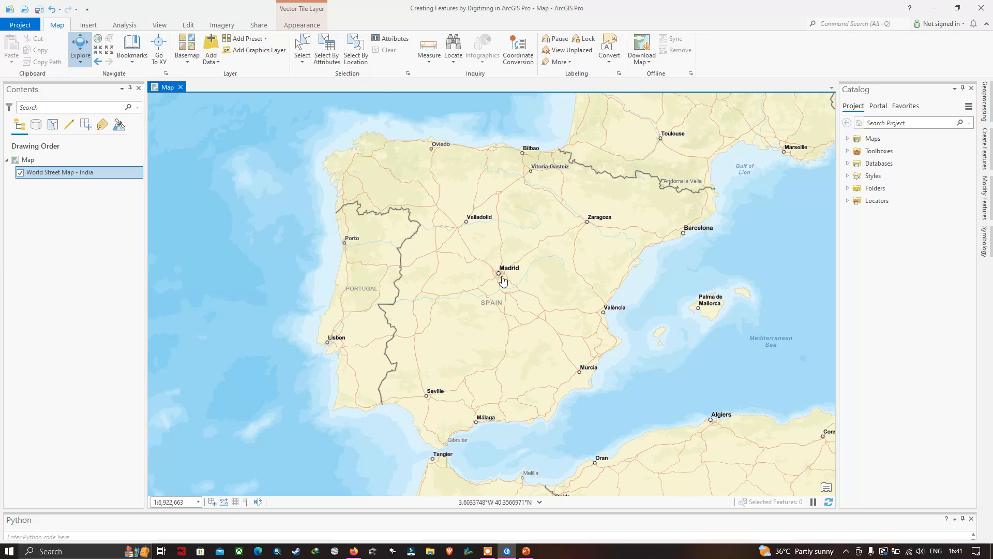
Examine the central Madrid streets around Calle Gran Vía on the World Street Map basemap
scroll(501, 279, up, 1)
scroll(493, 301, up, 6)
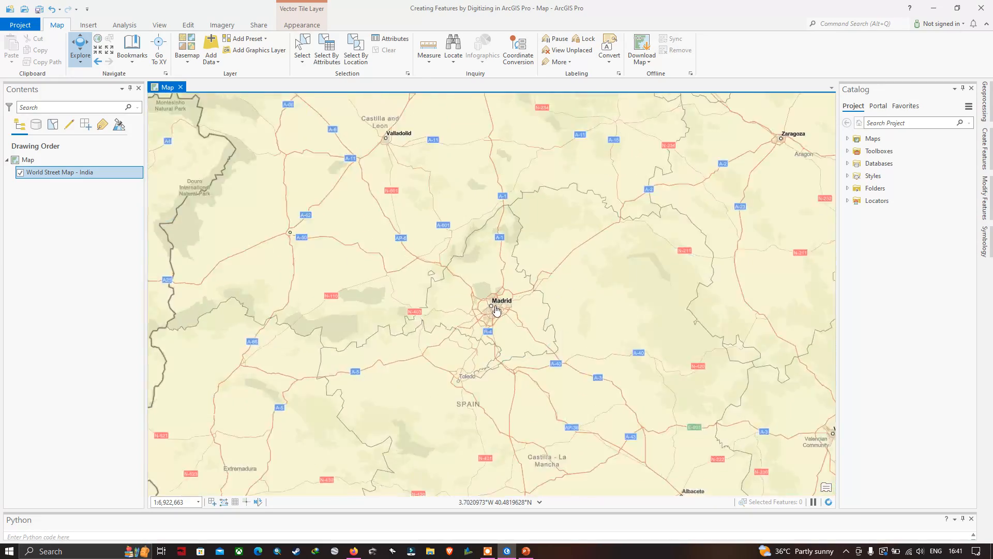
scroll(500, 339, up, 2)
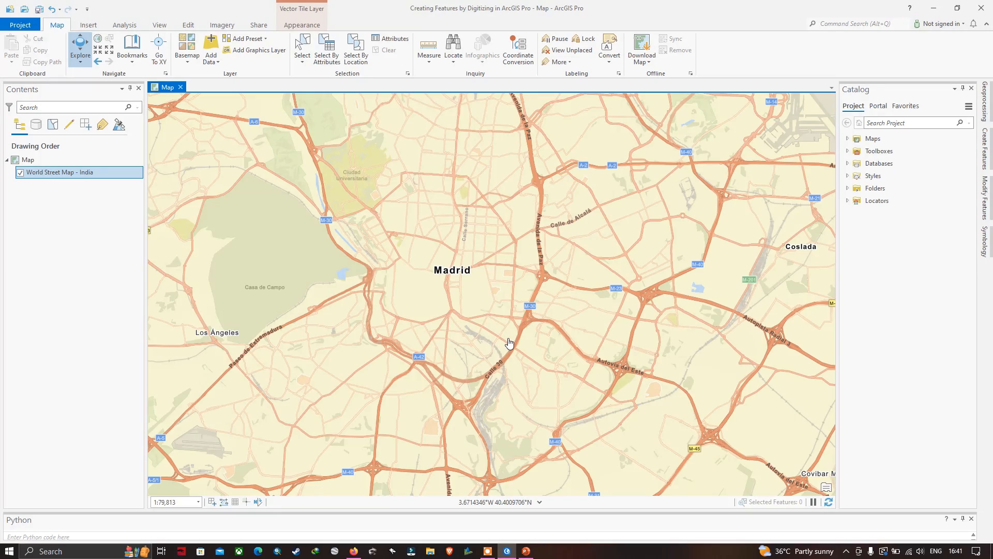
scroll(509, 343, up, 1)
scroll(456, 300, up, 1)
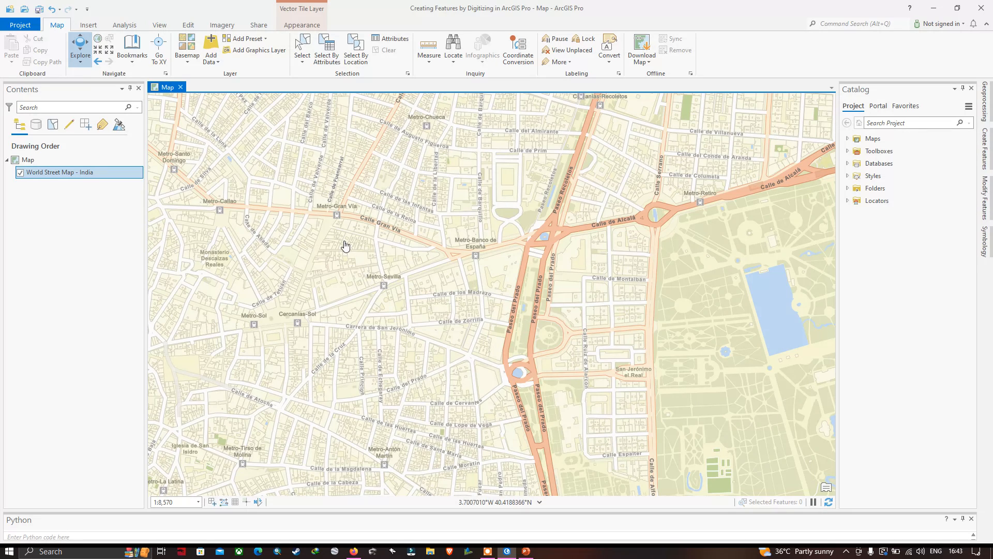
drag(346, 246, 443, 259)
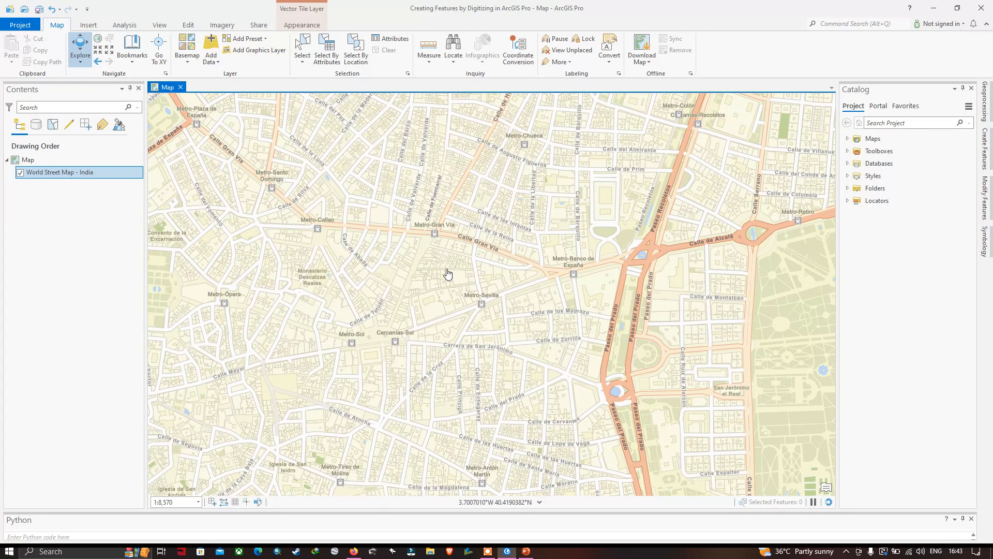
drag(416, 260, 456, 253)
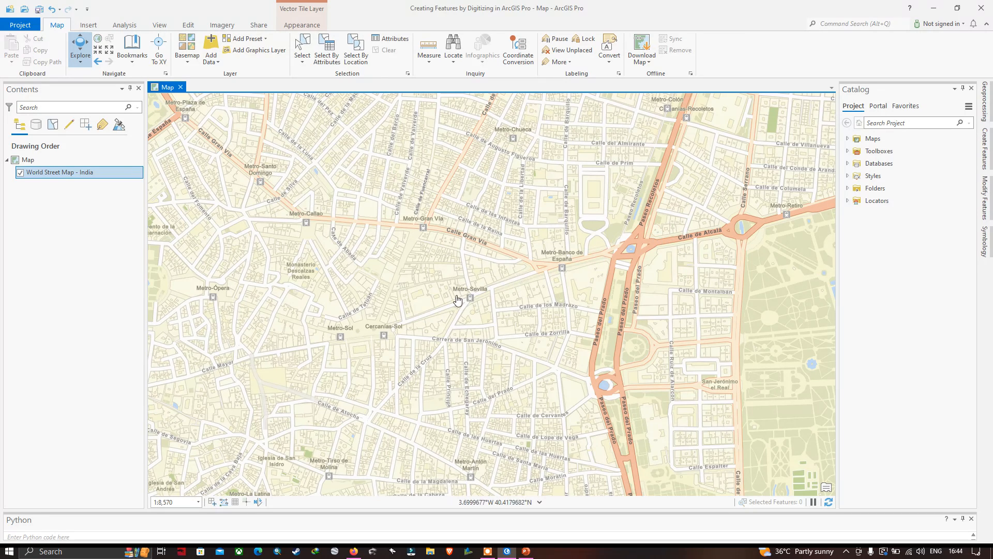
scroll(412, 289, up, 4)
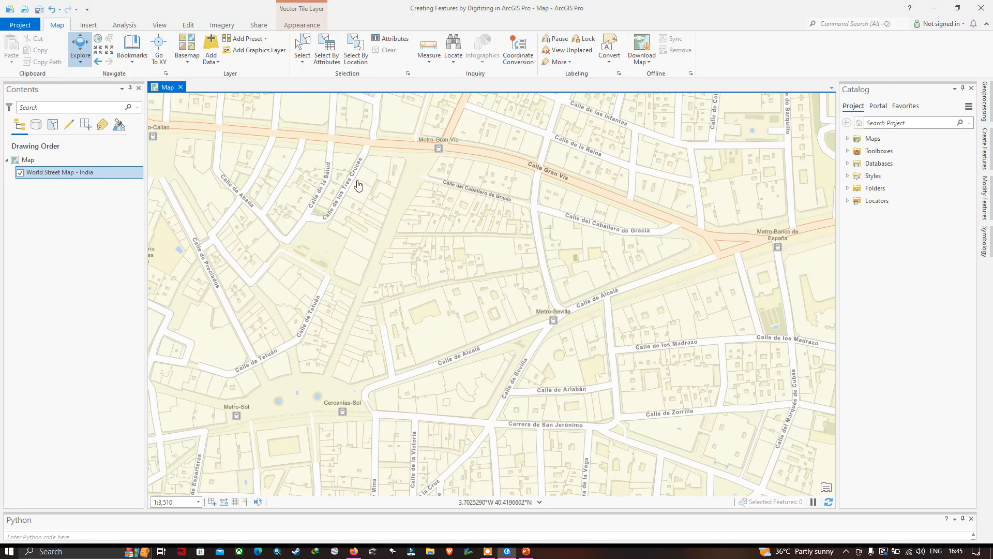
drag(352, 284, 383, 284)
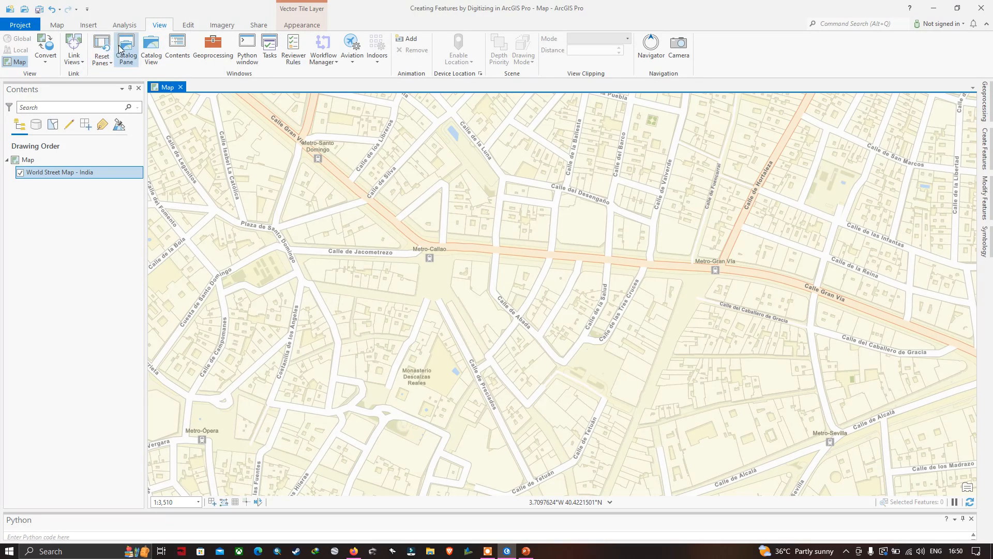
Create a folder named Shapefiles inside the Creating Features by Digitizing in ArcGIS Pro project folder
click(130, 61)
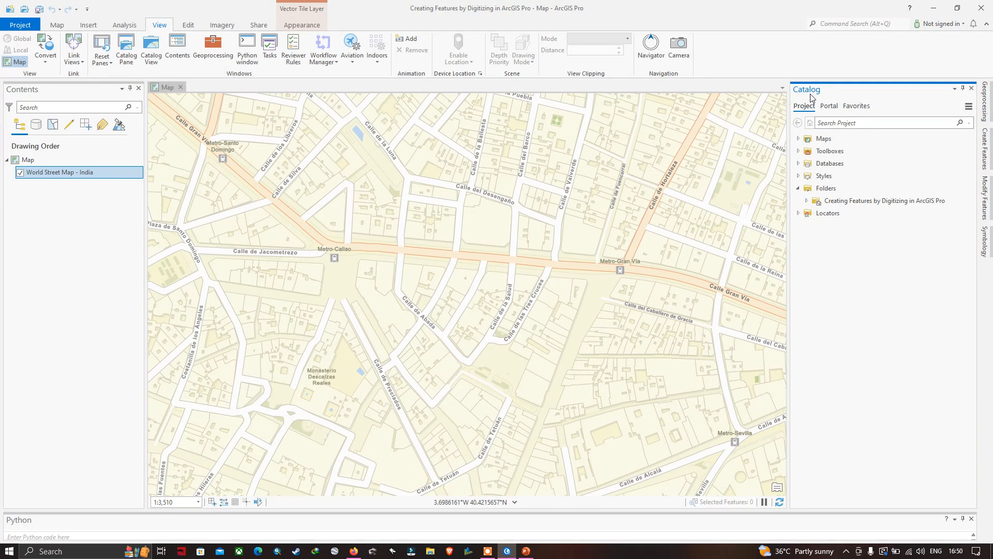
click(798, 189)
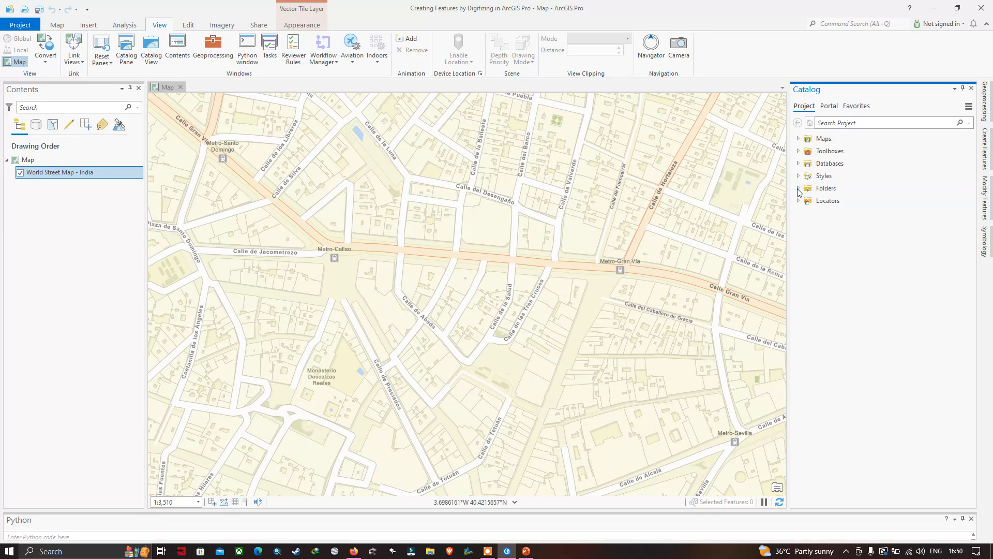
click(798, 189)
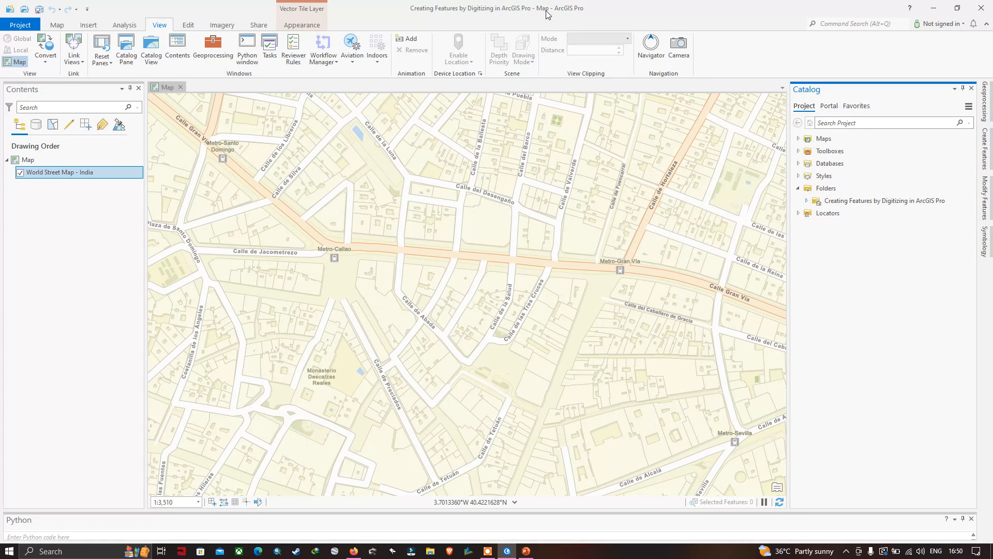
right_click(844, 202)
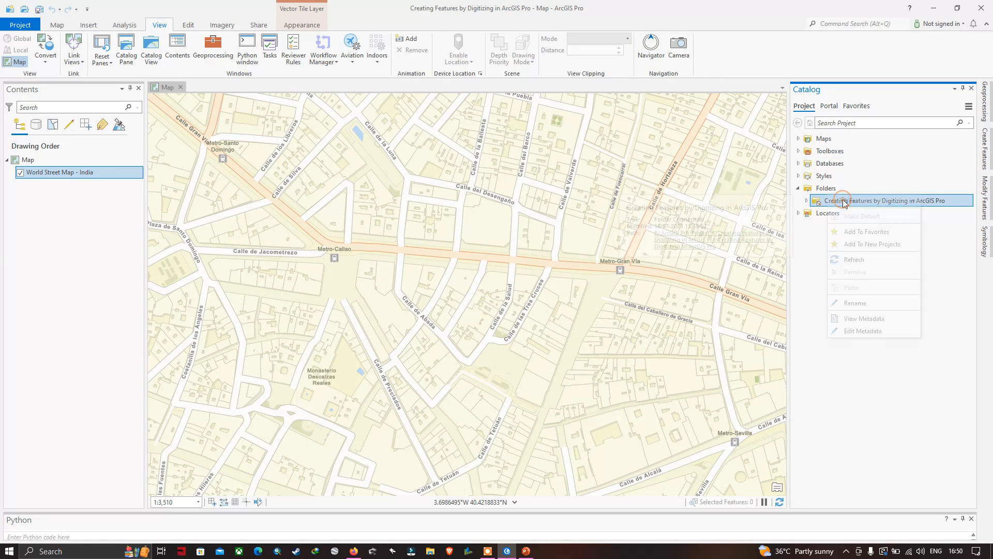
mouse_move(862, 204)
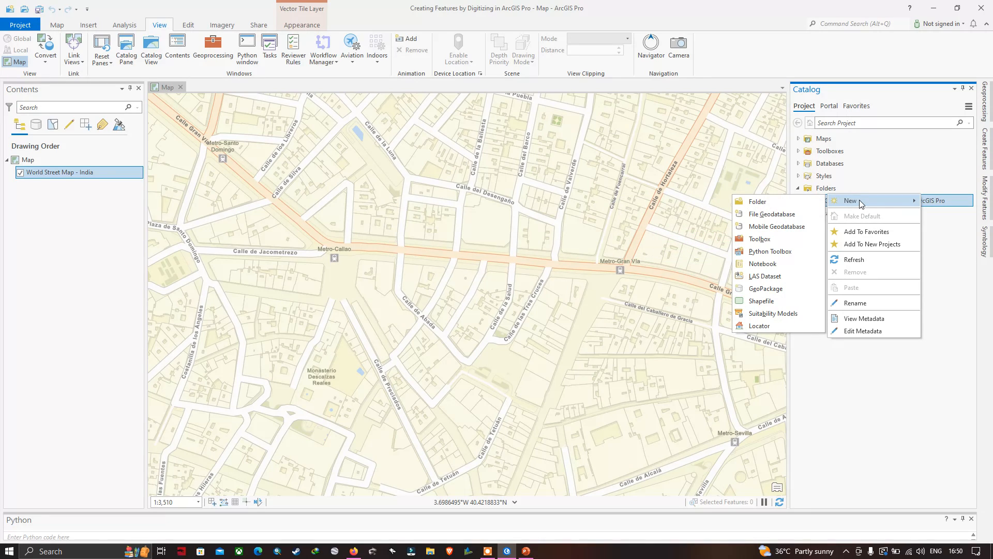
click(780, 201)
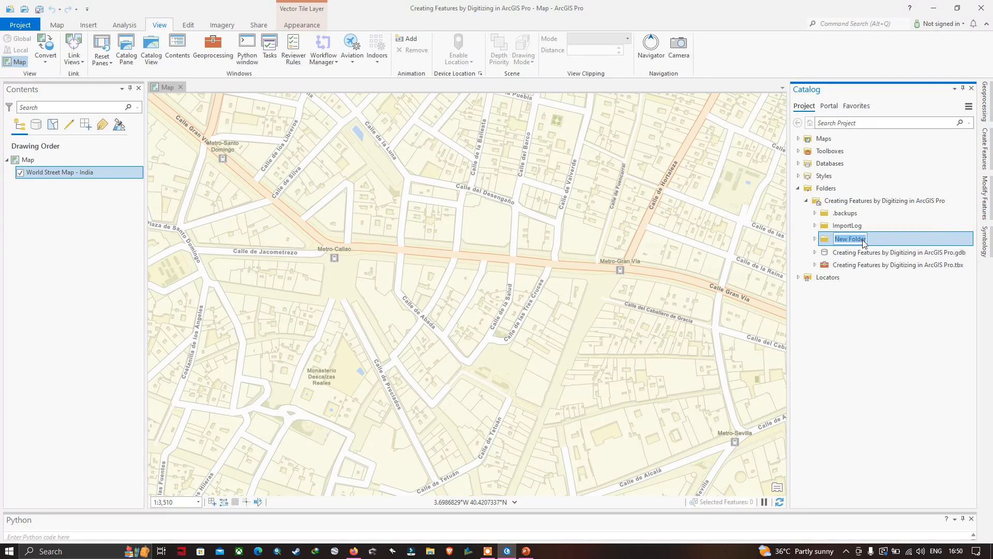
text(Shapefiles)
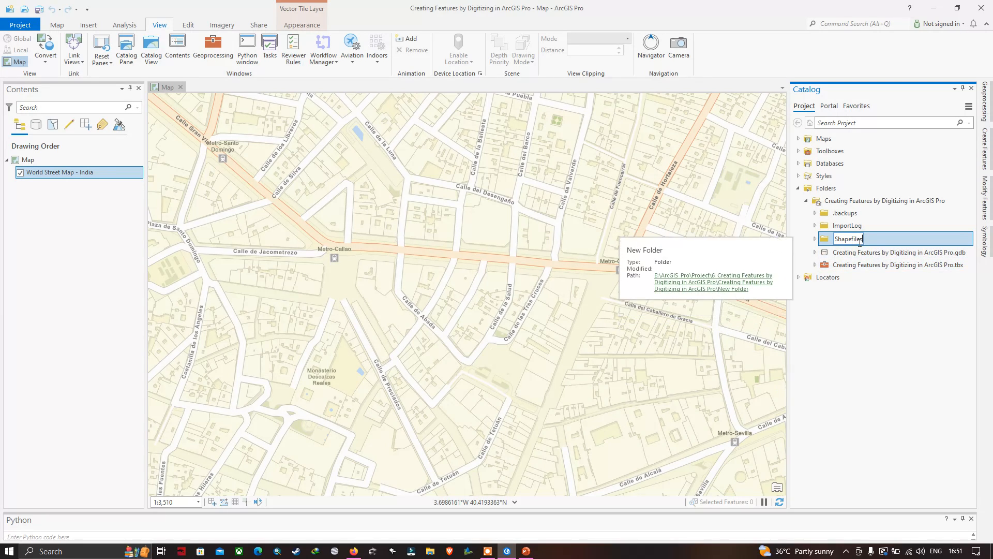
click(877, 278)
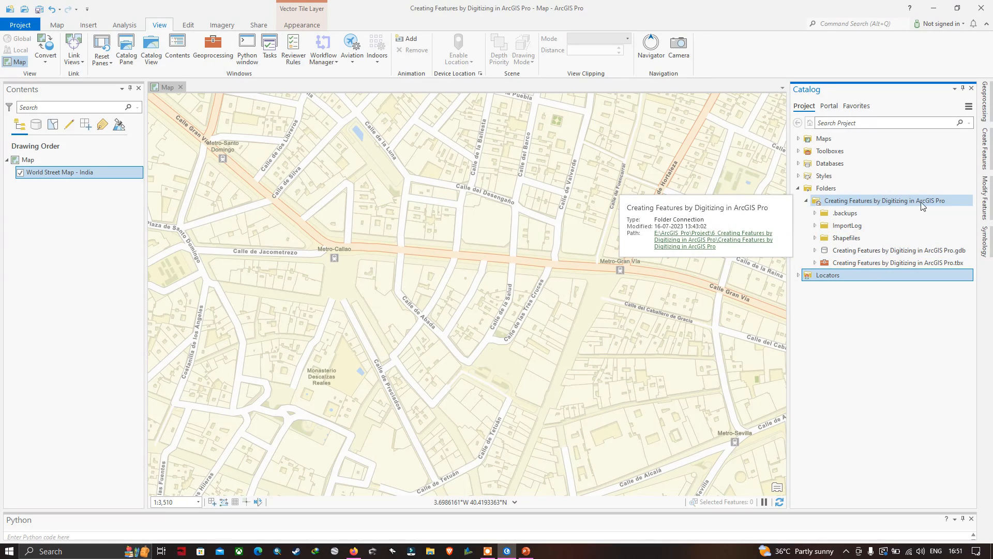
Set up a new shapefile named Roads in the Shapefiles folder, with Polyline geometry and the current map's coordinate system
right_click(846, 241)
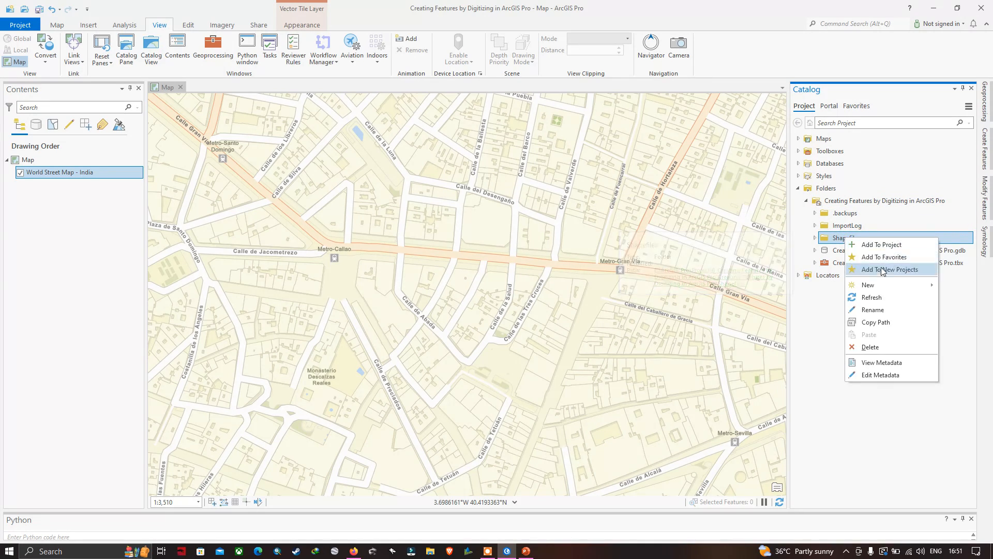
mouse_move(888, 286)
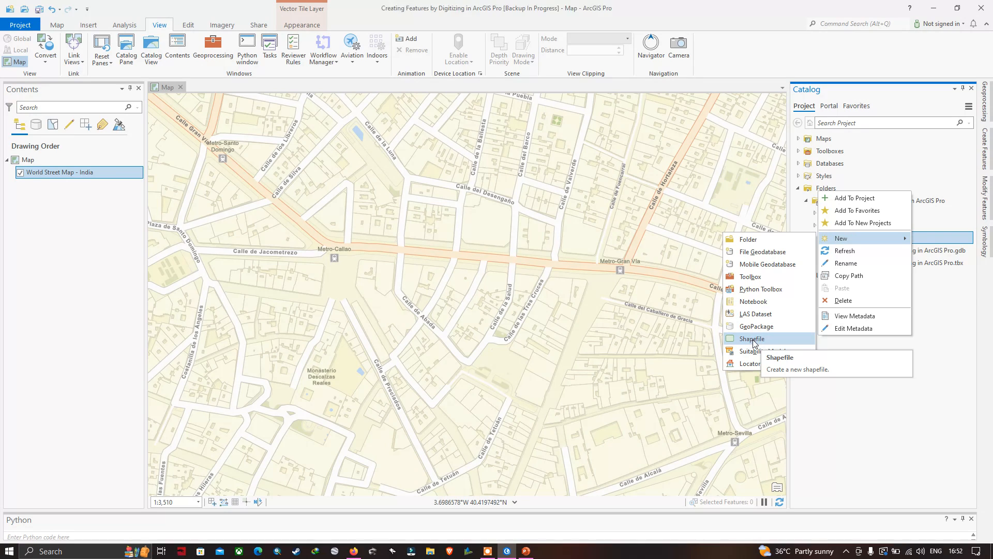
click(751, 340)
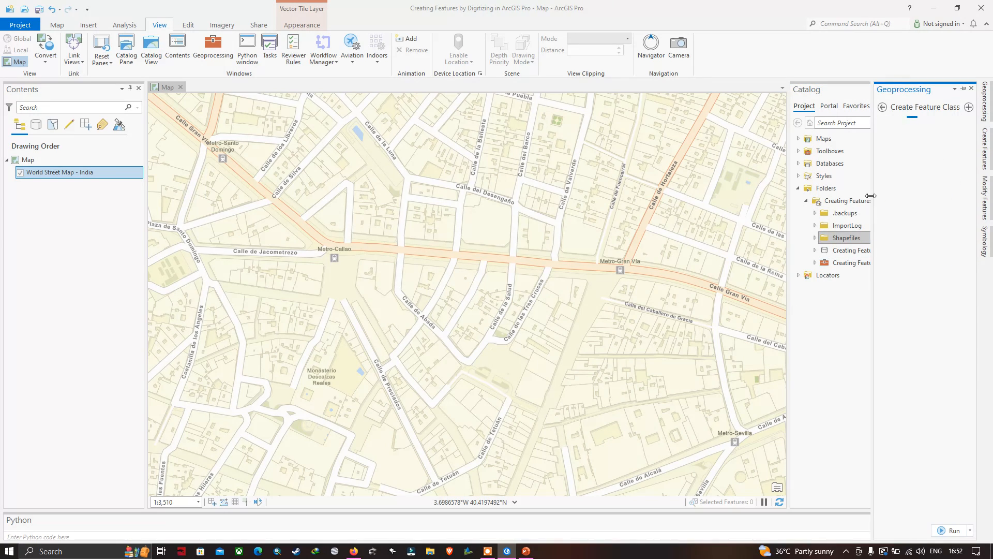
drag(870, 237, 818, 237)
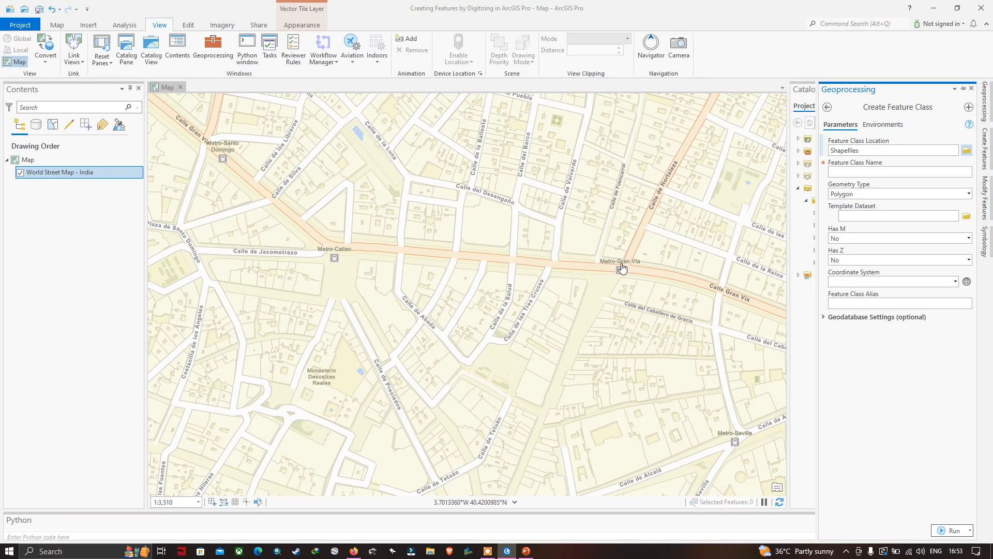
click(884, 171)
click(851, 174)
text(Roads)
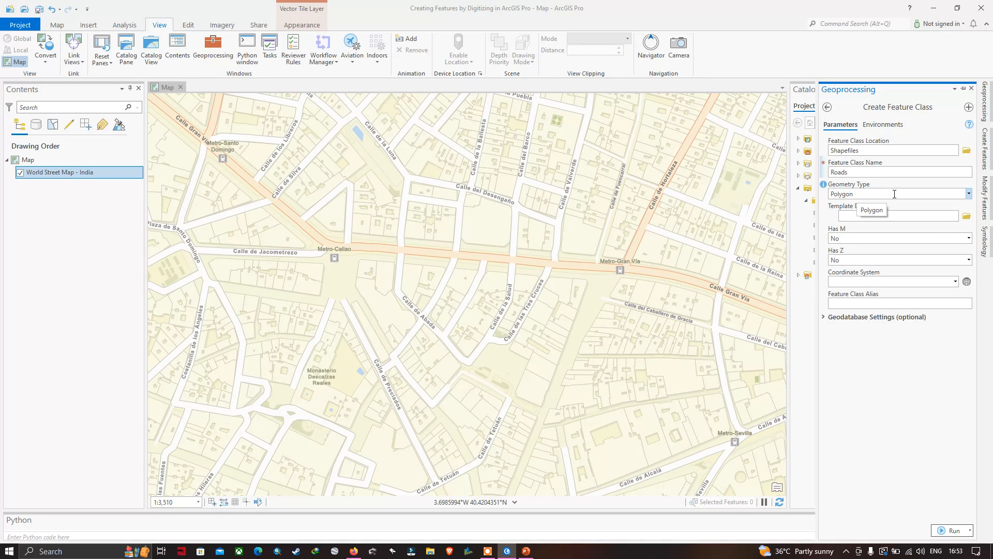
click(969, 194)
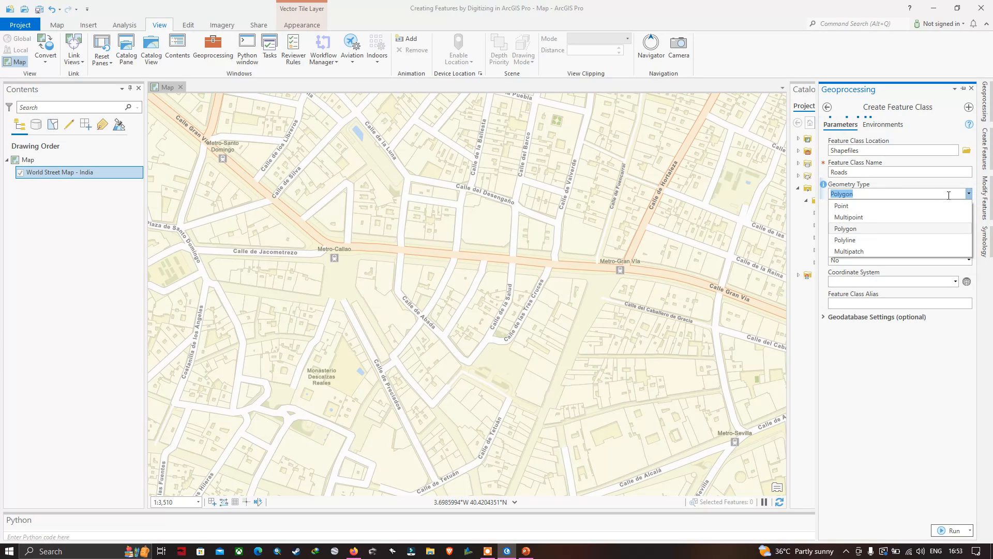
click(854, 244)
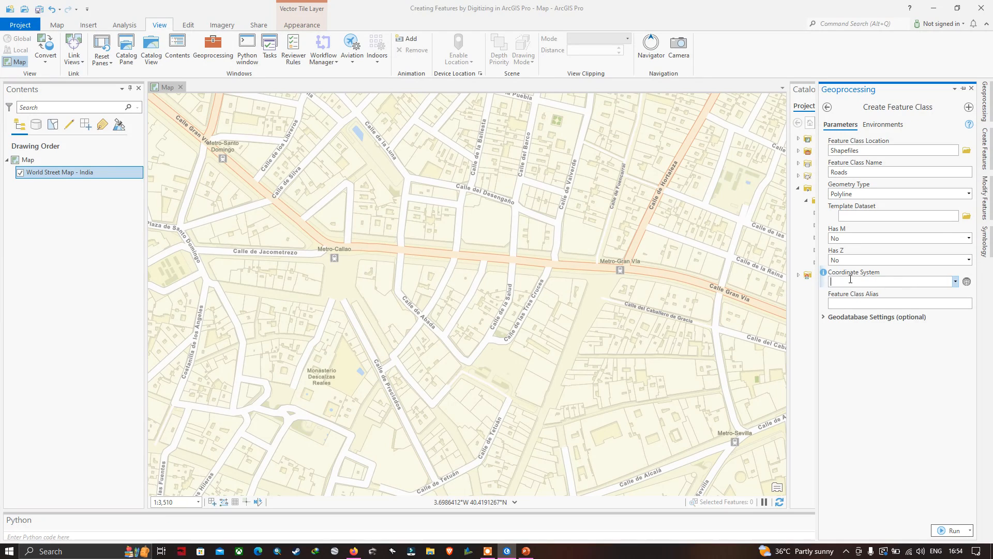
click(956, 282)
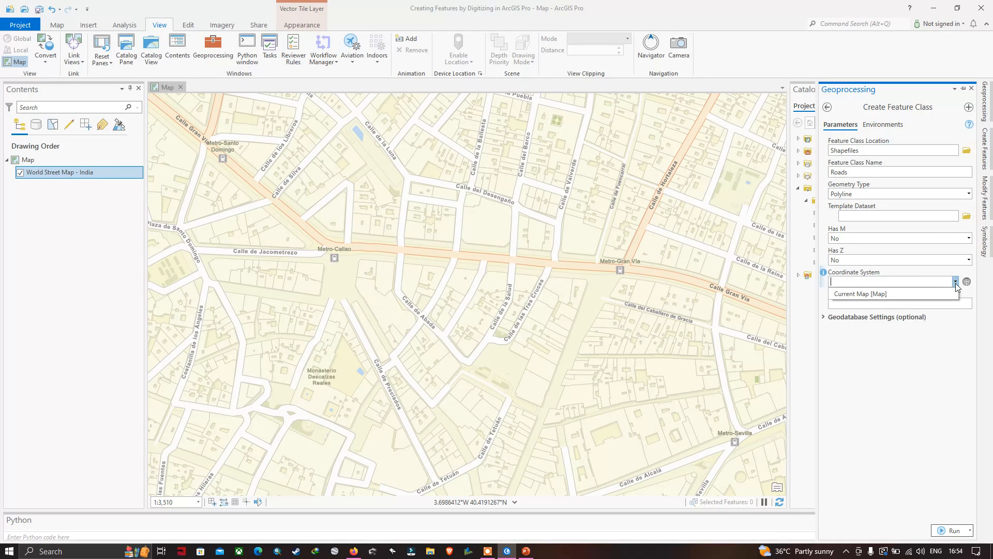
click(869, 294)
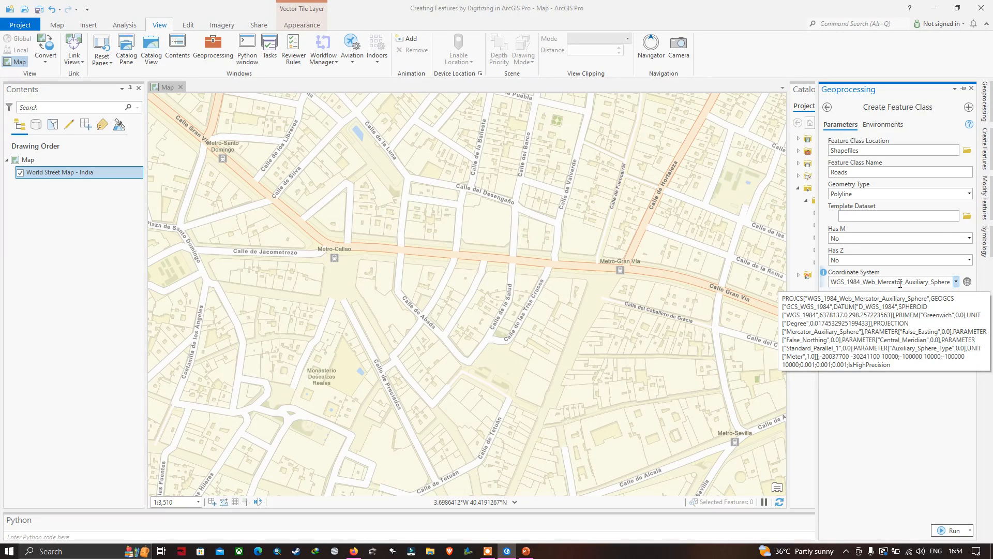
click(968, 282)
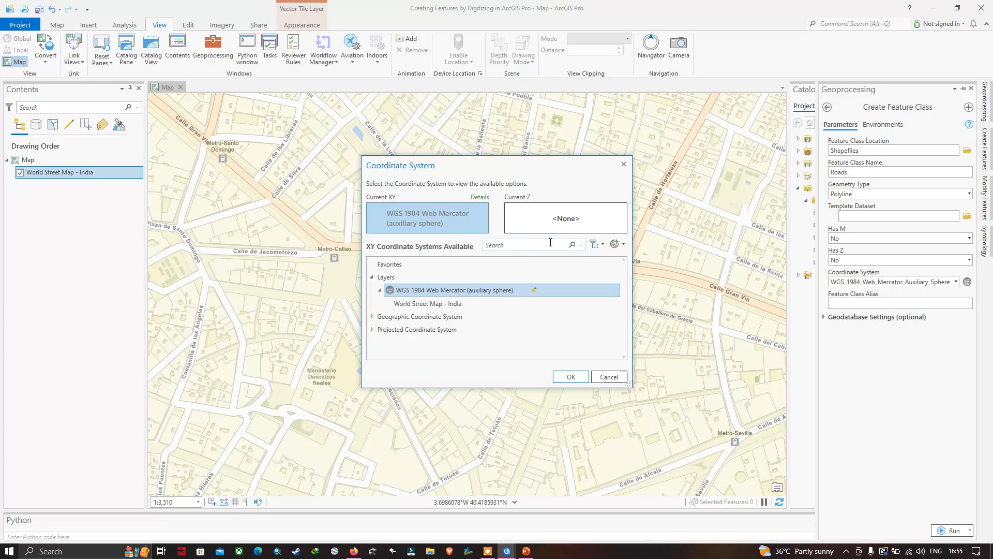
click(373, 330)
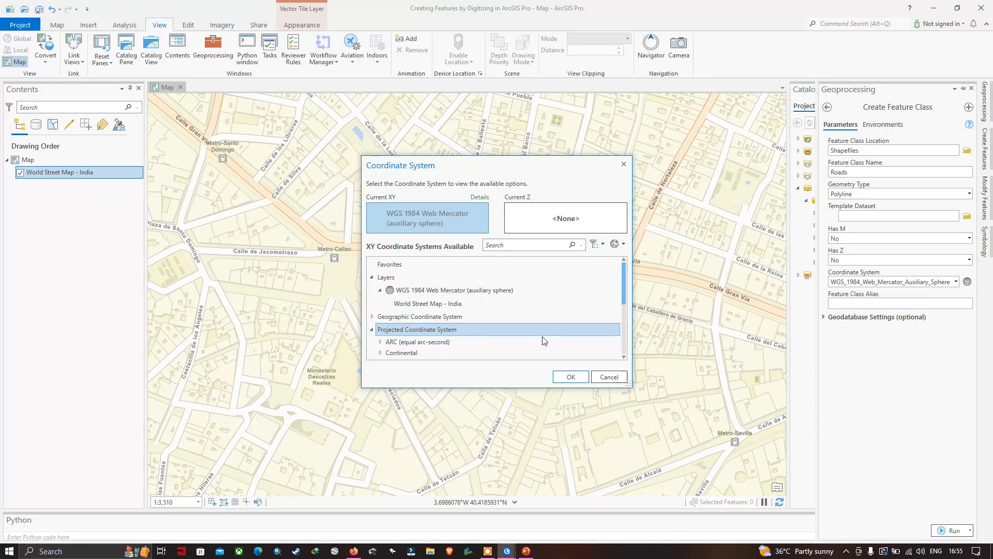
click(616, 379)
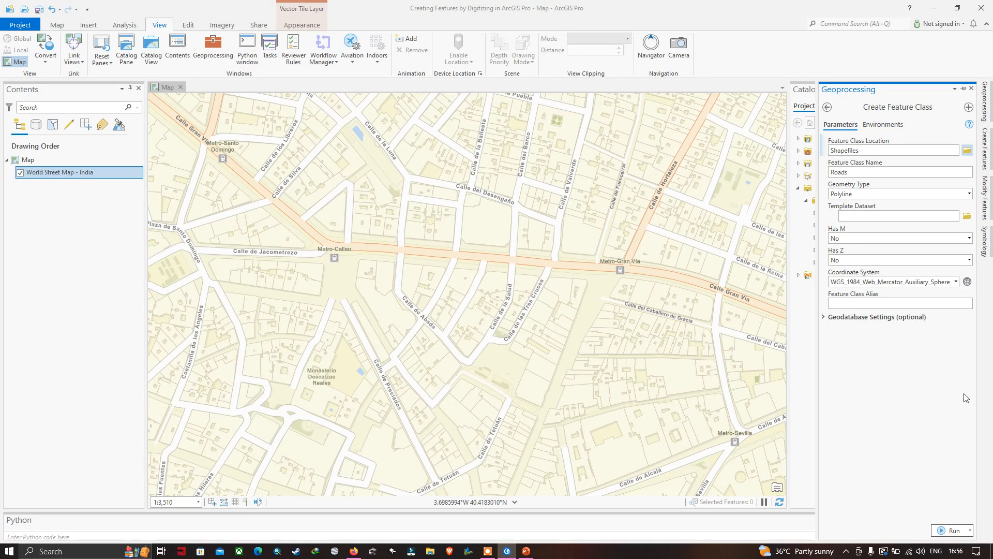
Run Create Feature Class to produce the Roads shapefile, and close the Catalog pane
click(950, 531)
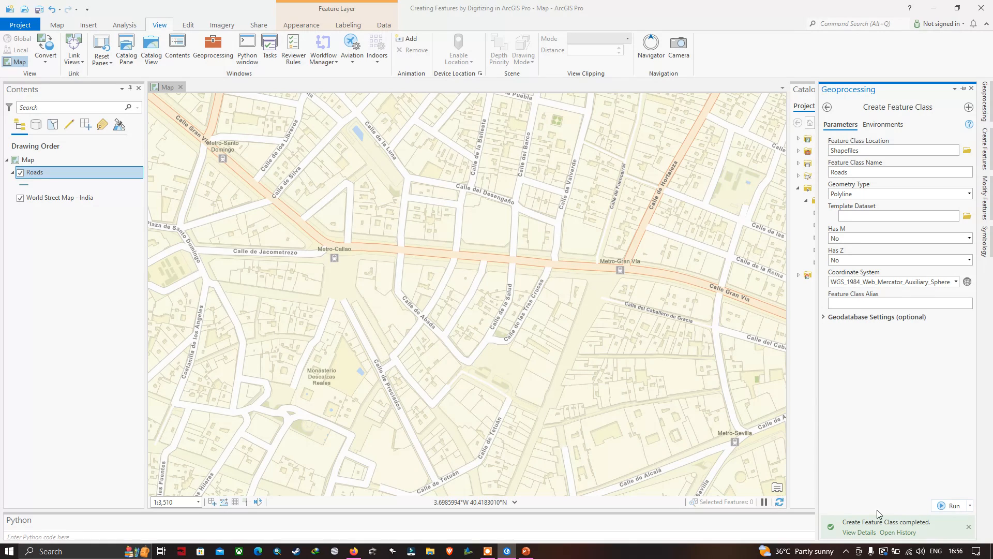
click(853, 532)
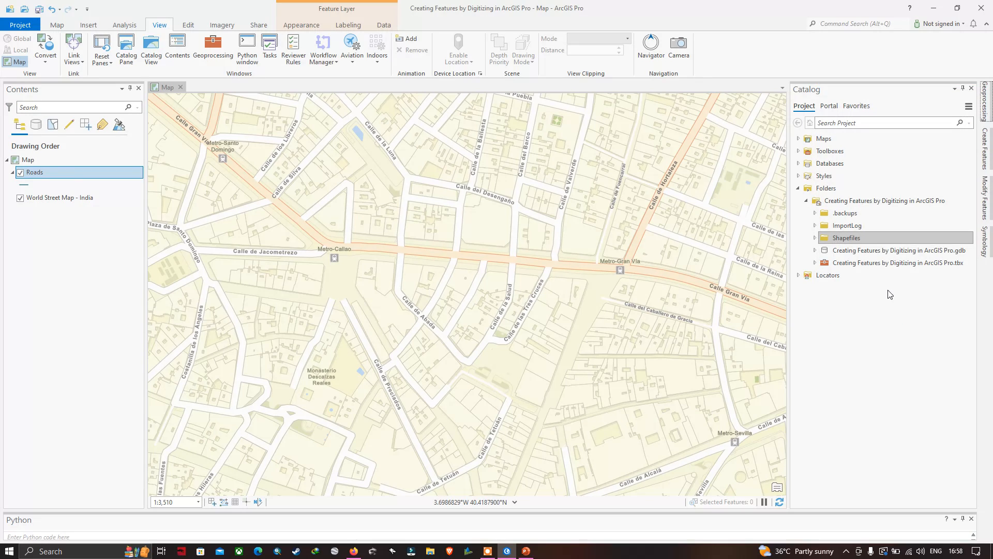
click(971, 88)
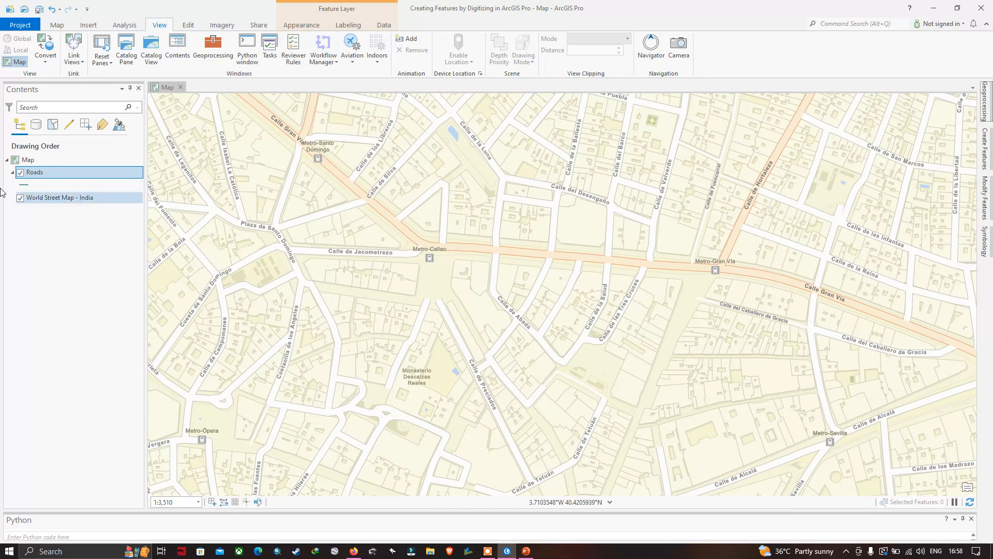
Open the Roads layer's attribute table and shrink it to give the map more room
right_click(36, 174)
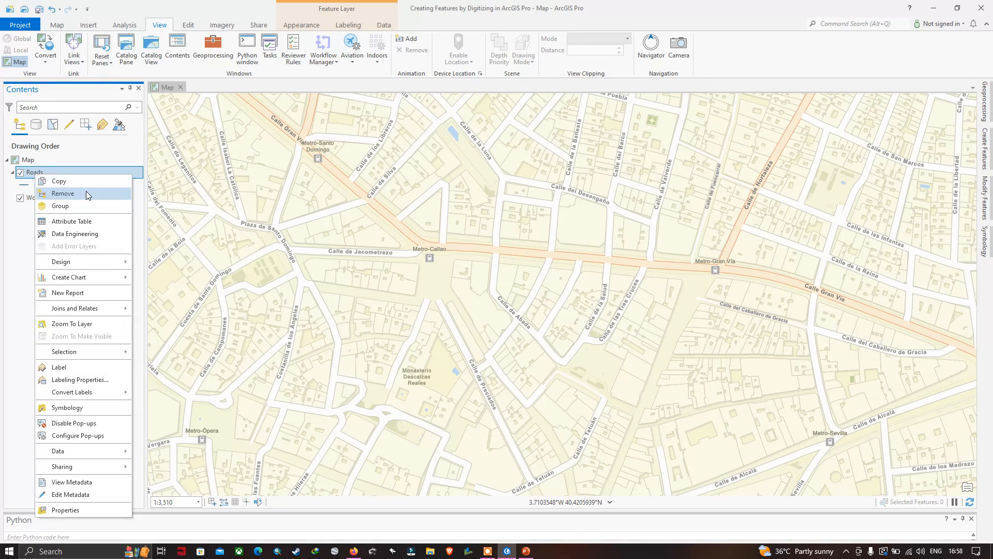
click(78, 223)
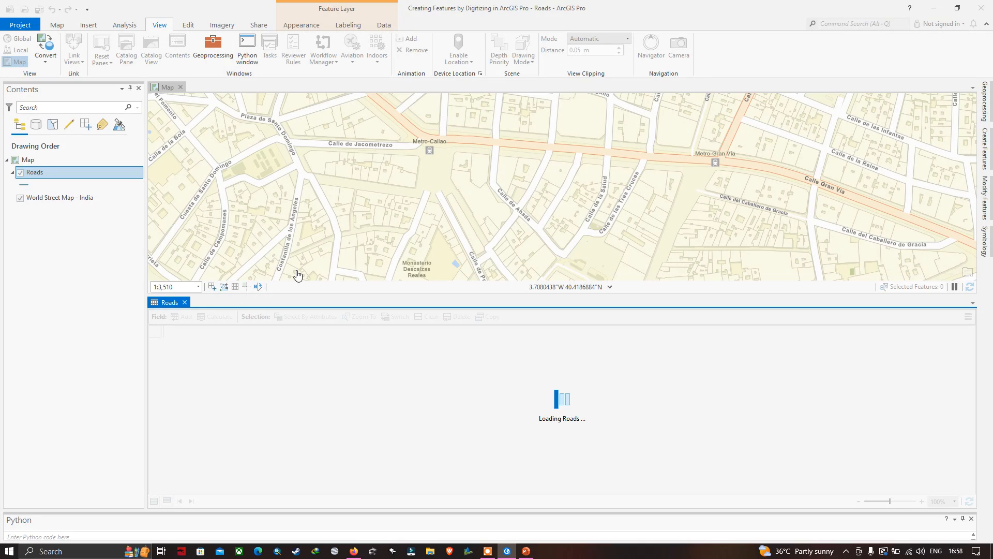
click(396, 428)
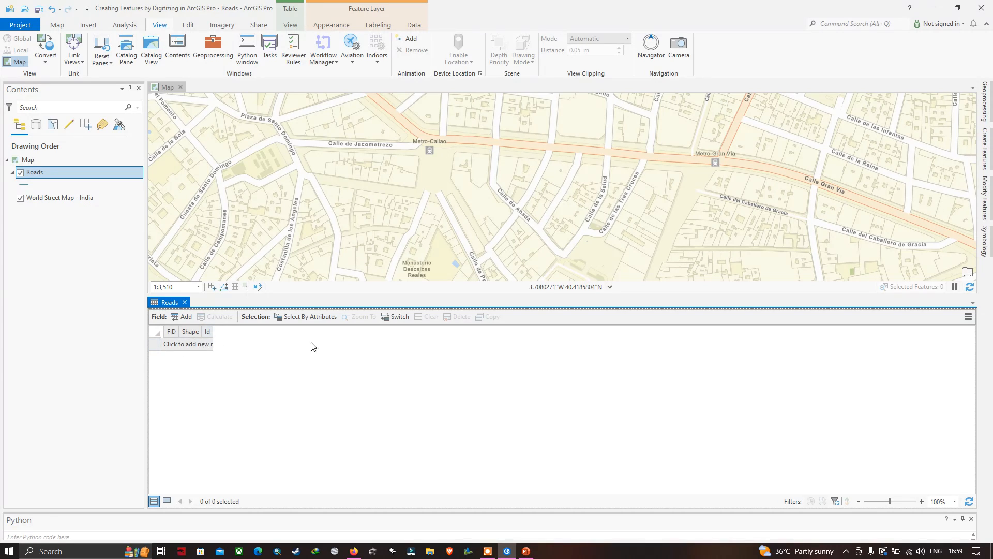
drag(199, 305, 199, 386)
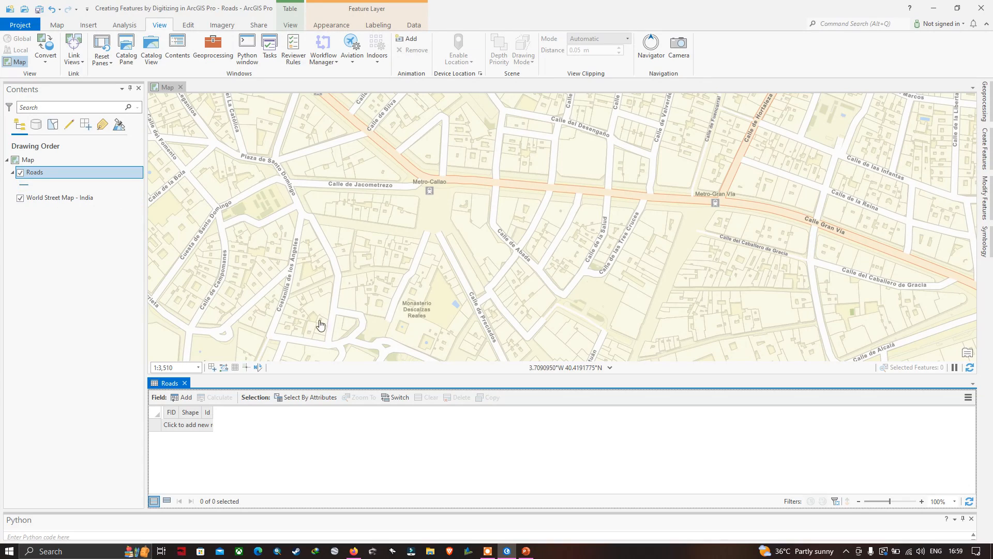
drag(504, 213, 461, 284)
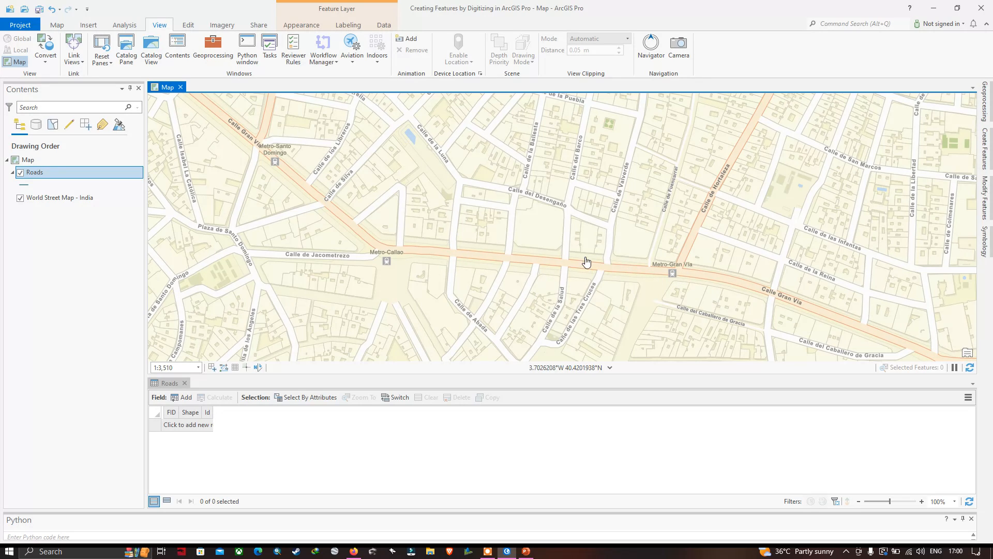
Open the feature creation templates and start the Roads template with the Line construction tool
click(188, 26)
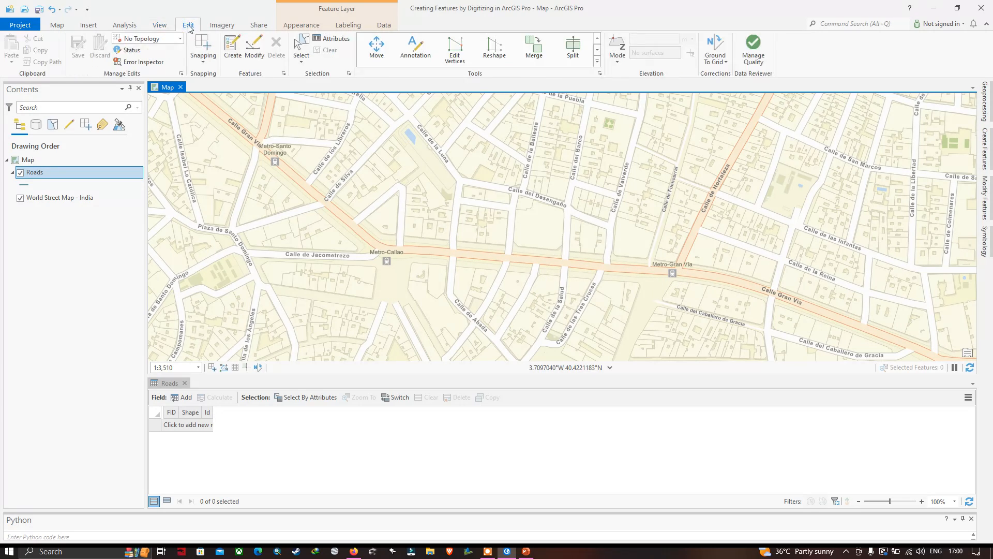
click(233, 51)
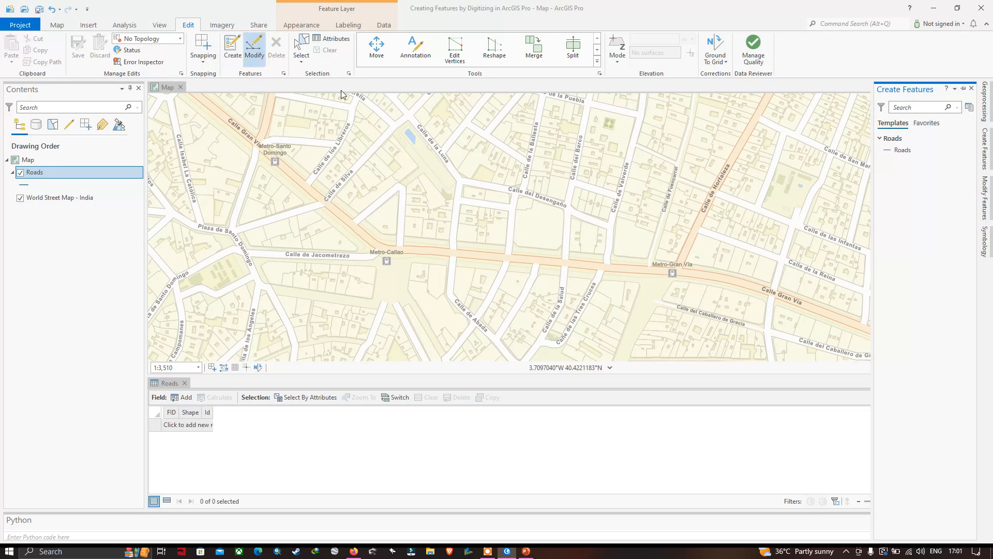
click(985, 154)
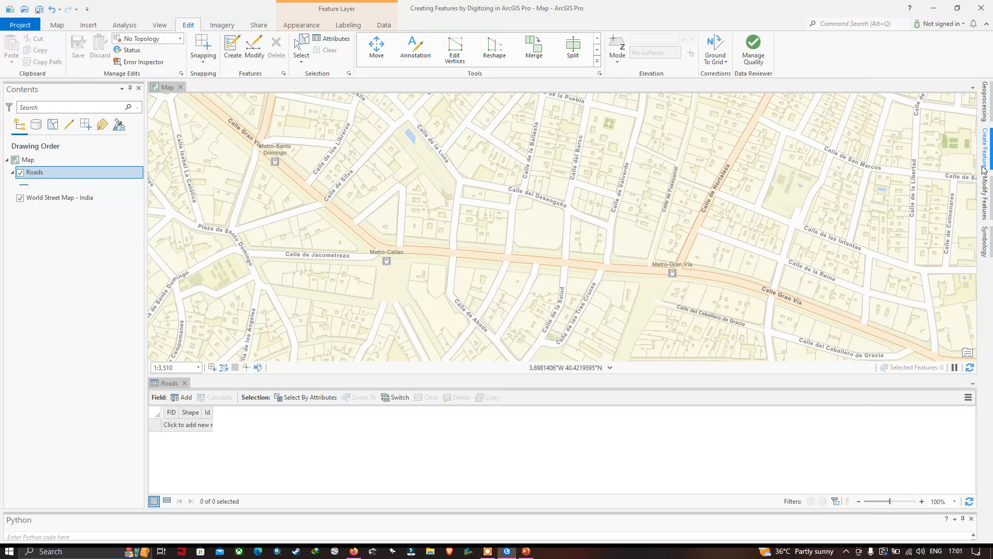
click(987, 161)
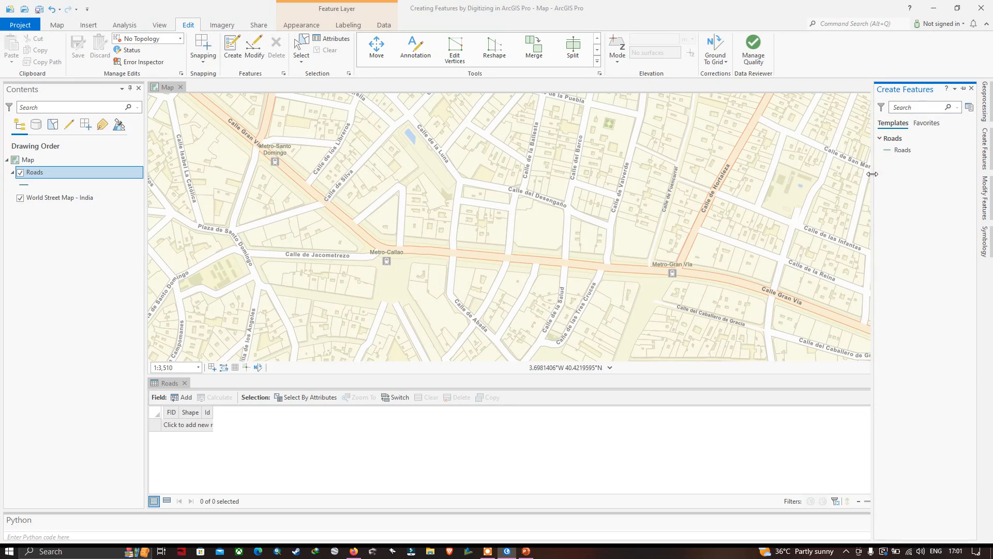
drag(872, 174, 834, 174)
click(863, 151)
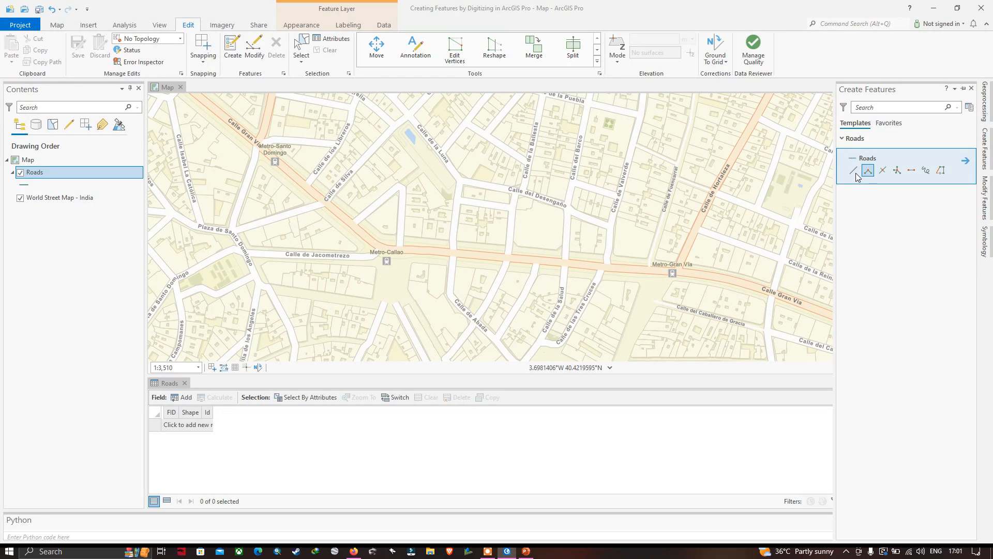
click(854, 173)
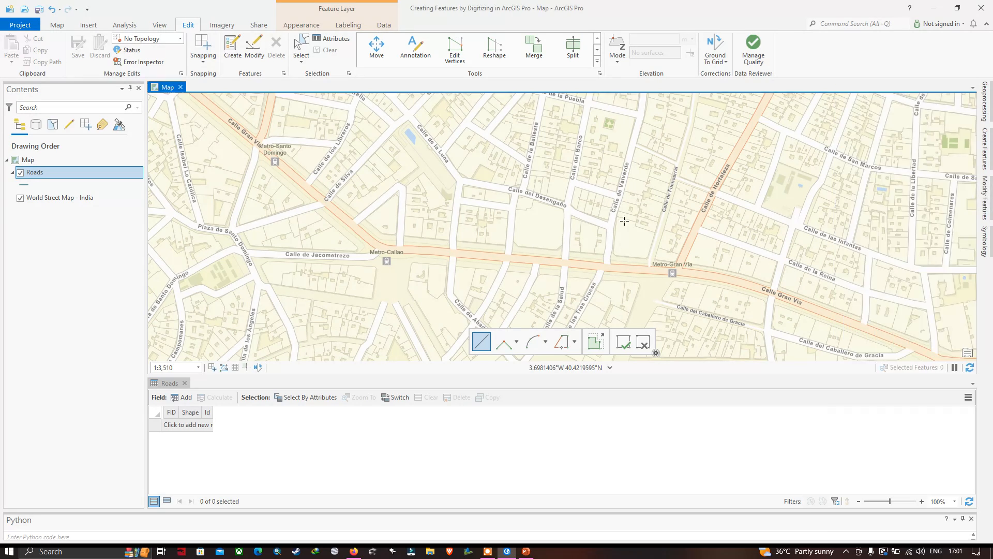
Digitize Calle Gran Vía as a multi-vertex Roads line from Metro-Santo Domingo through Metro-Callao to Metro-Gran Vía, and finish the sketch
click(260, 148)
click(312, 191)
click(341, 214)
click(368, 239)
click(388, 250)
click(463, 253)
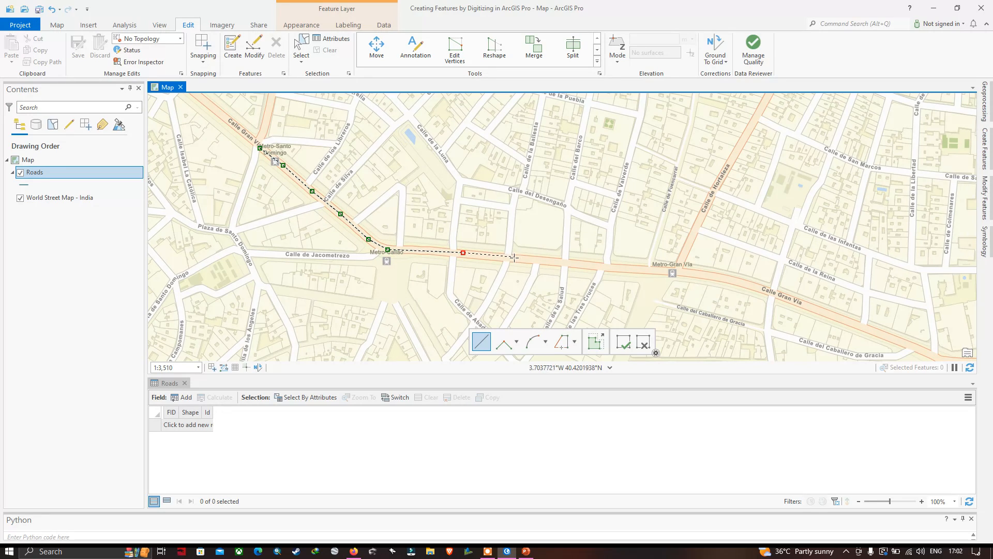
click(512, 257)
click(606, 267)
click(648, 269)
click(623, 342)
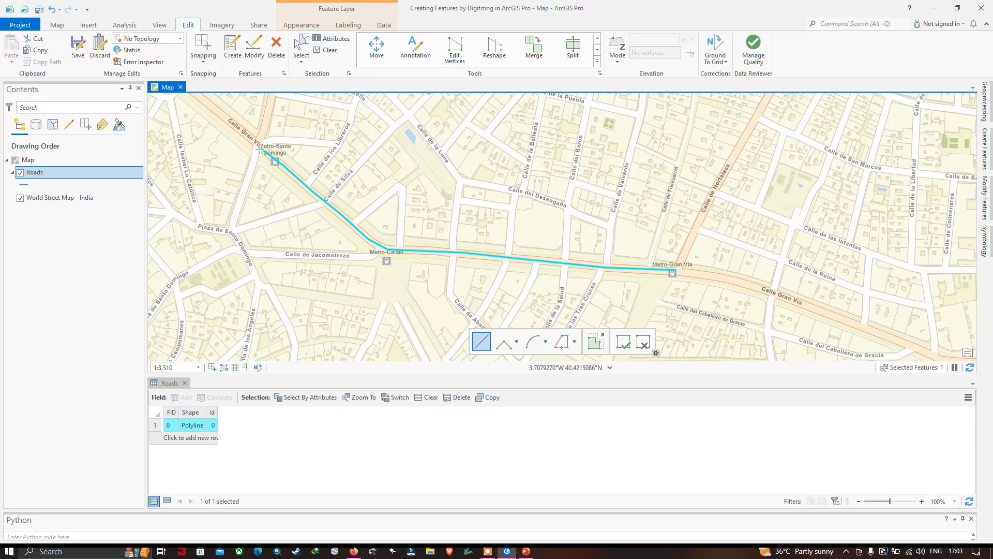
Clear the selection of the new Gran Vía line and check its record in the Roads attribute table
click(332, 52)
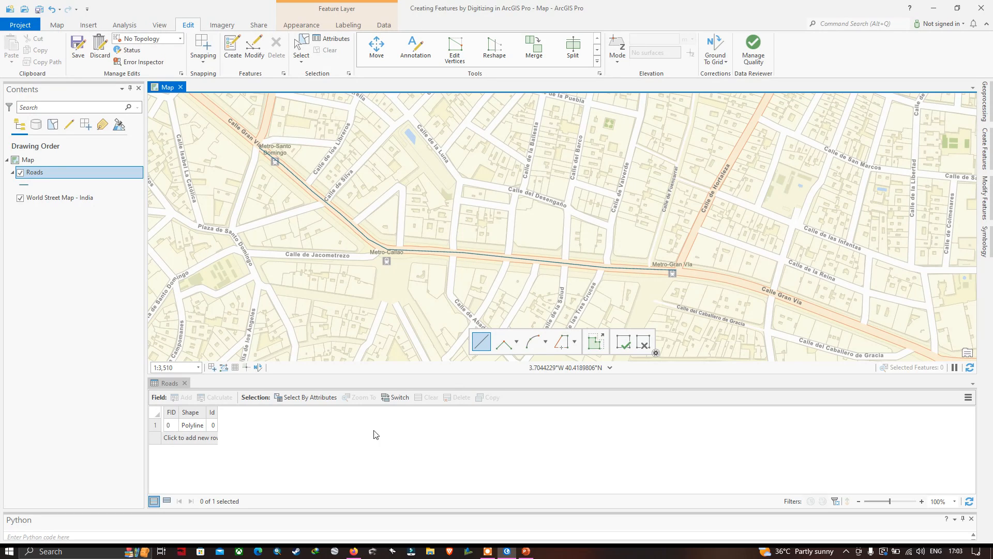
click(211, 429)
click(176, 422)
click(190, 427)
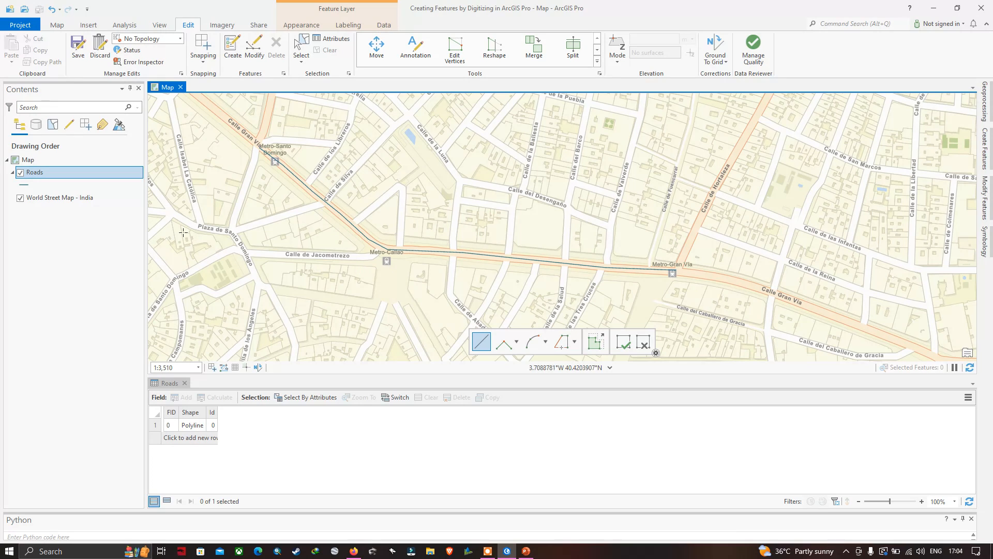
Change the Roads layer's line symbol color to black and save all edits
right_click(25, 186)
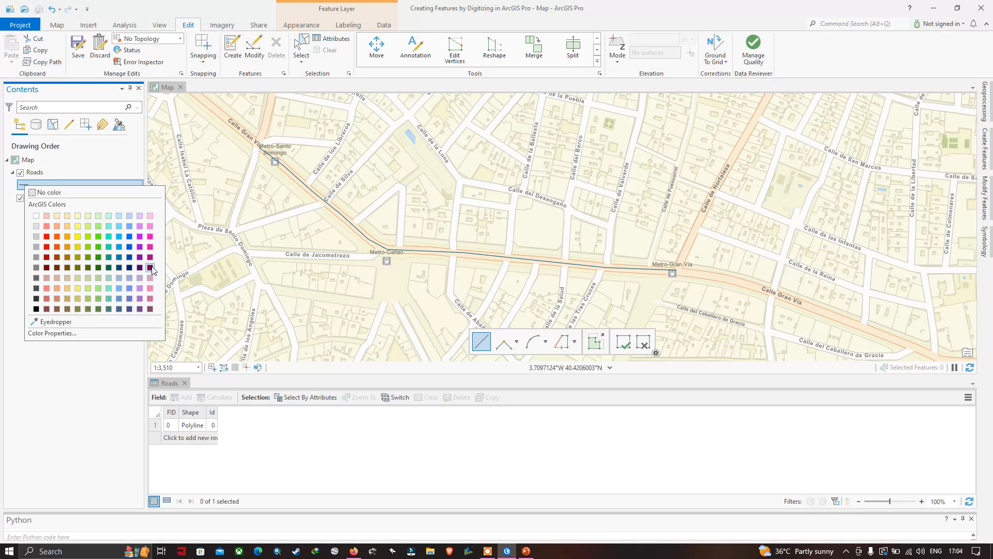
click(36, 309)
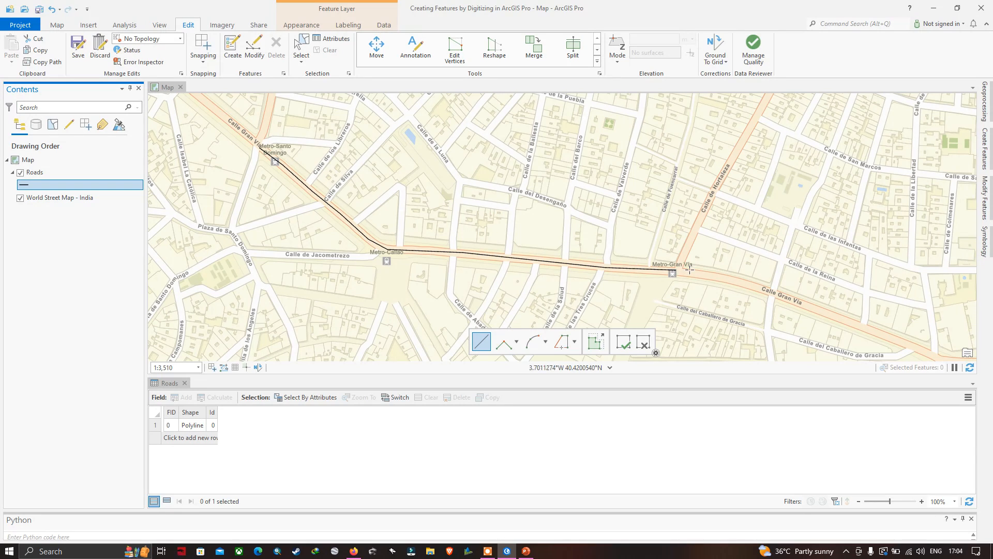
click(479, 300)
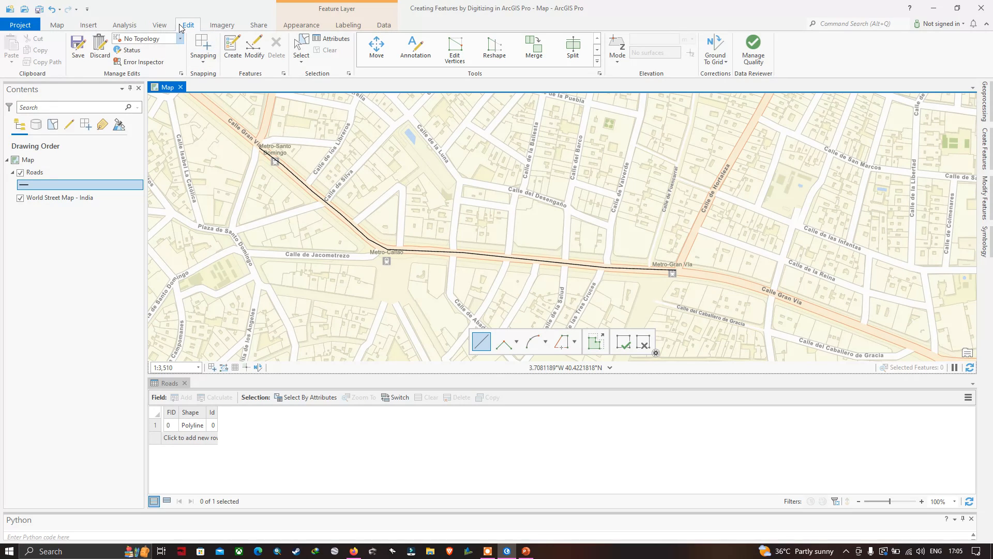
click(78, 51)
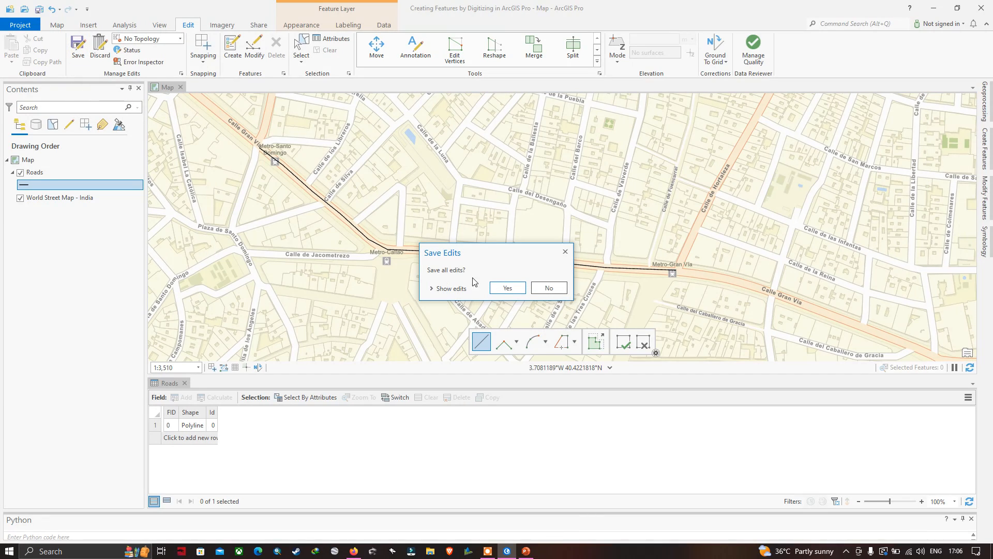
click(508, 290)
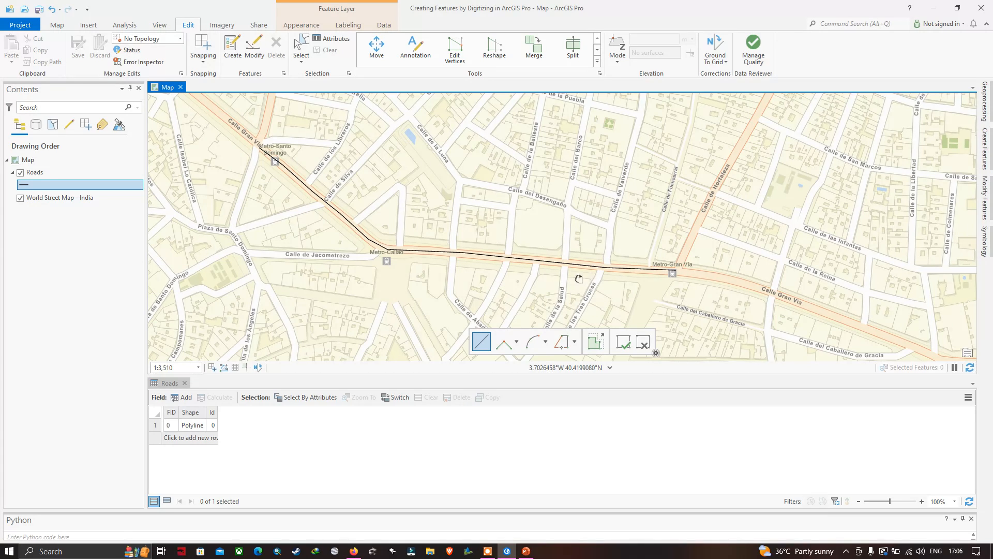
Digitize Calle de Hortaleza as a Roads line from Metro-Gran Vía northeast to just beyond Travesía de San Mateo, and finish the sketch
drag(579, 279, 505, 268)
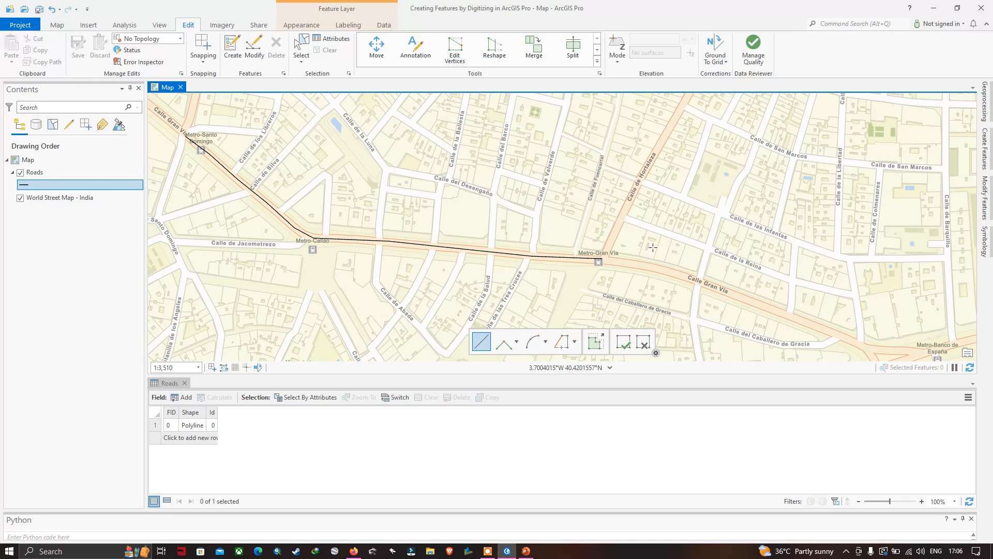
drag(653, 248, 582, 291)
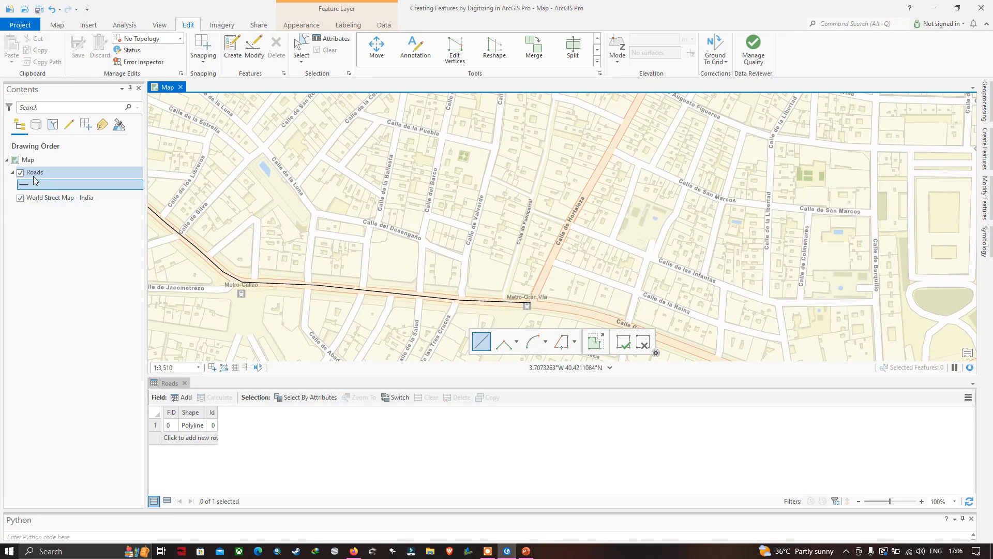
click(233, 47)
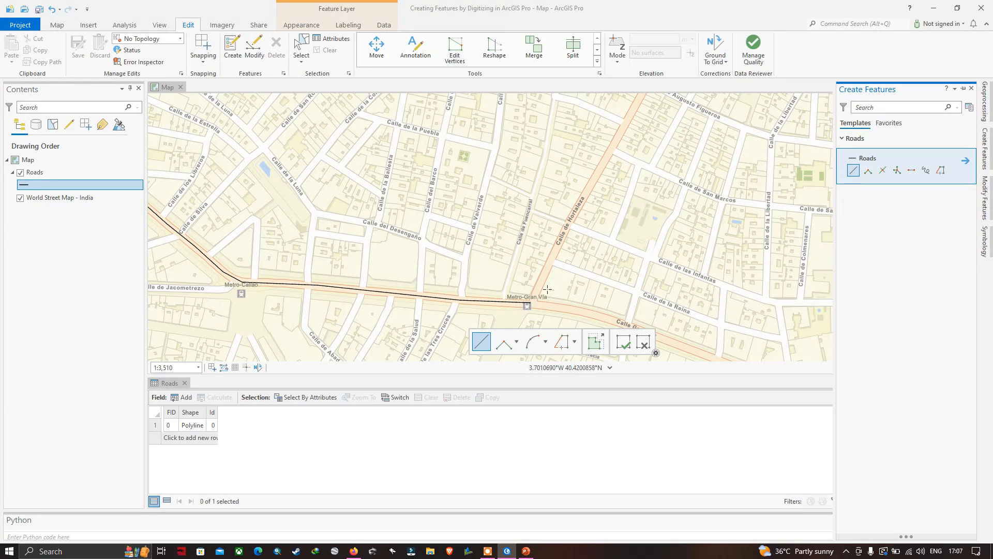
drag(609, 277, 524, 203)
drag(467, 226, 443, 293)
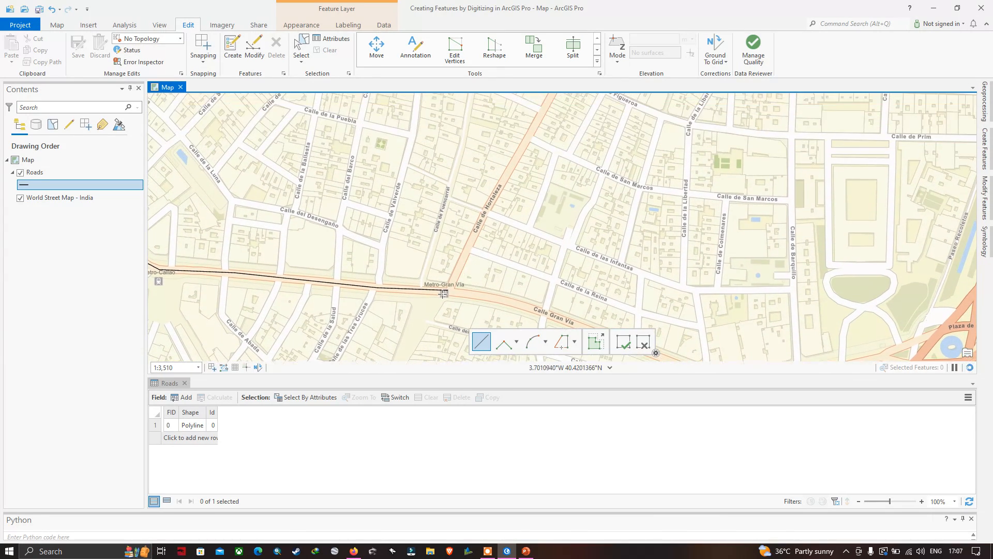
click(448, 289)
click(513, 164)
drag(535, 158, 493, 295)
click(541, 174)
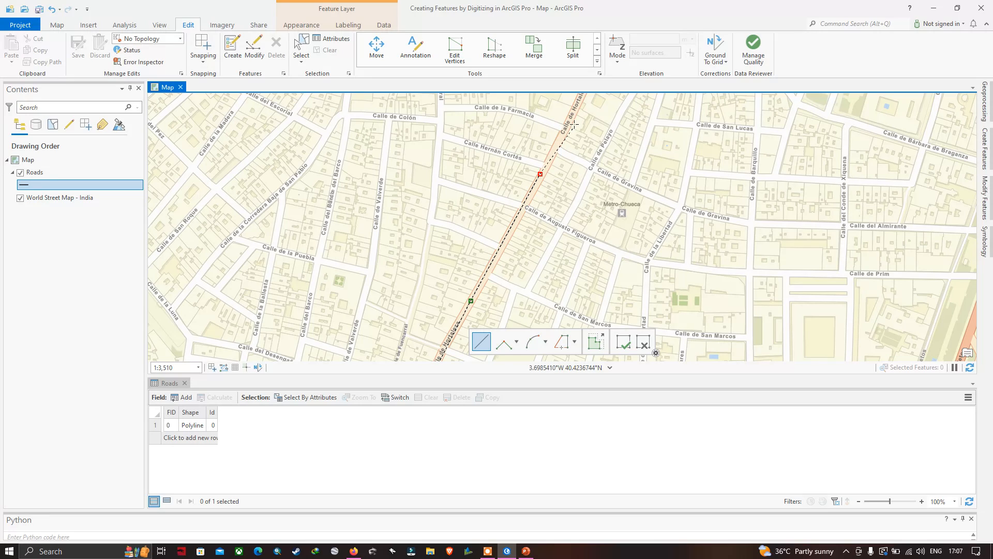
drag(578, 111, 581, 182)
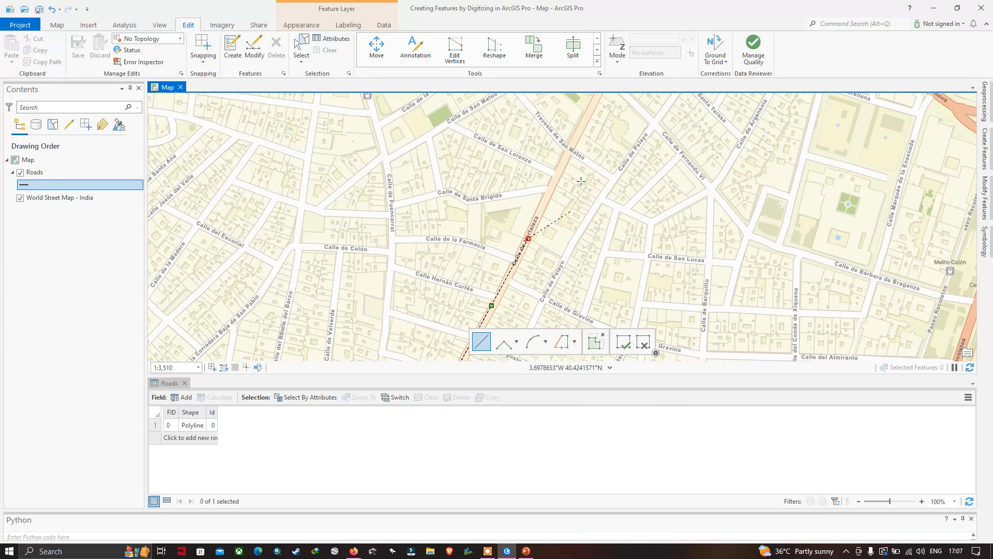
click(579, 132)
drag(597, 118, 580, 170)
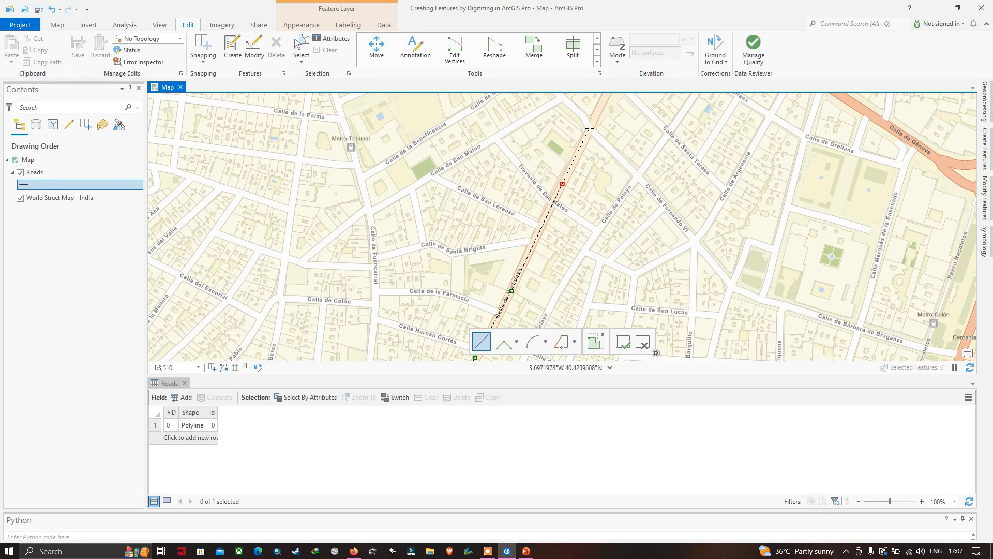
click(589, 128)
double_click(590, 128)
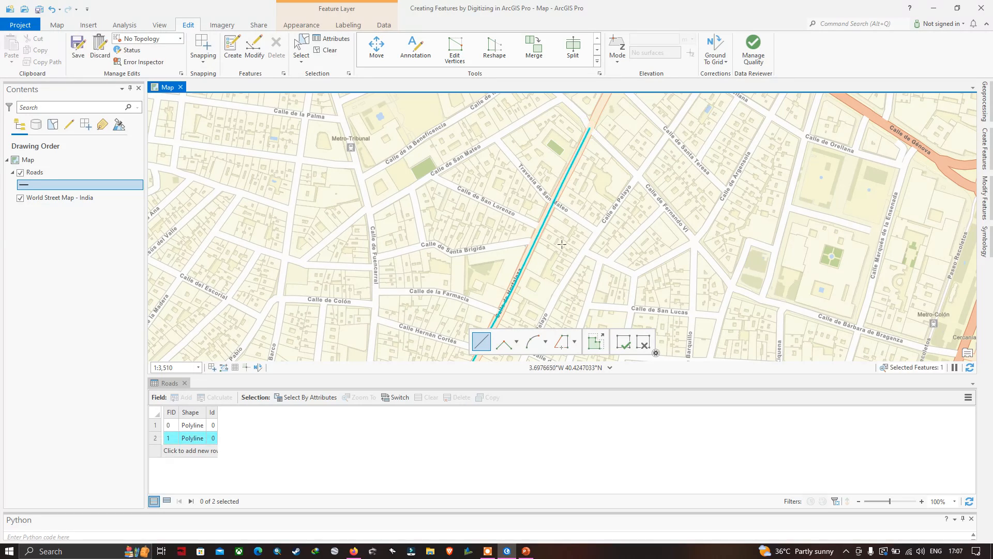
Review both digitized roads on the map and save all edits with the Calle de Hortaleza line
drag(561, 247, 630, 124)
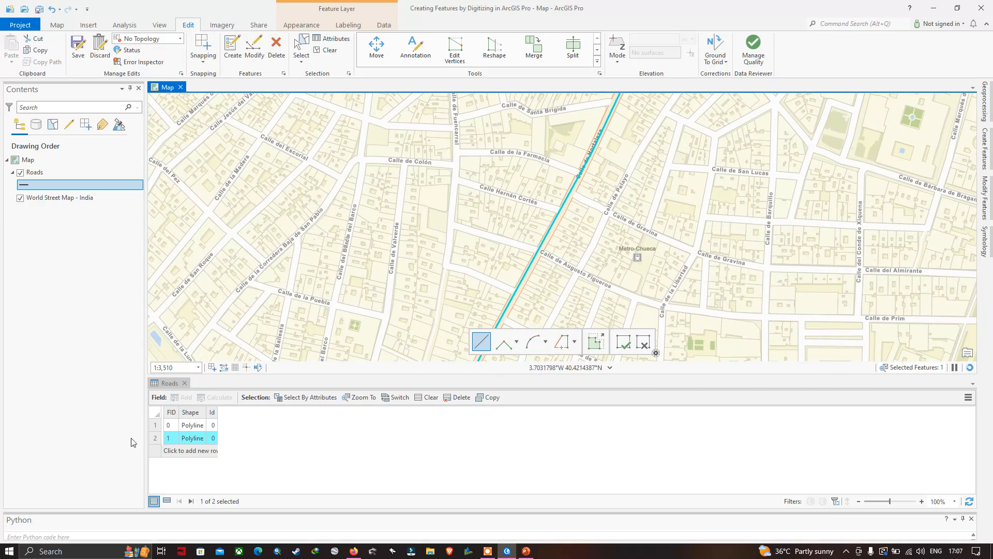
scroll(489, 304, down, 4)
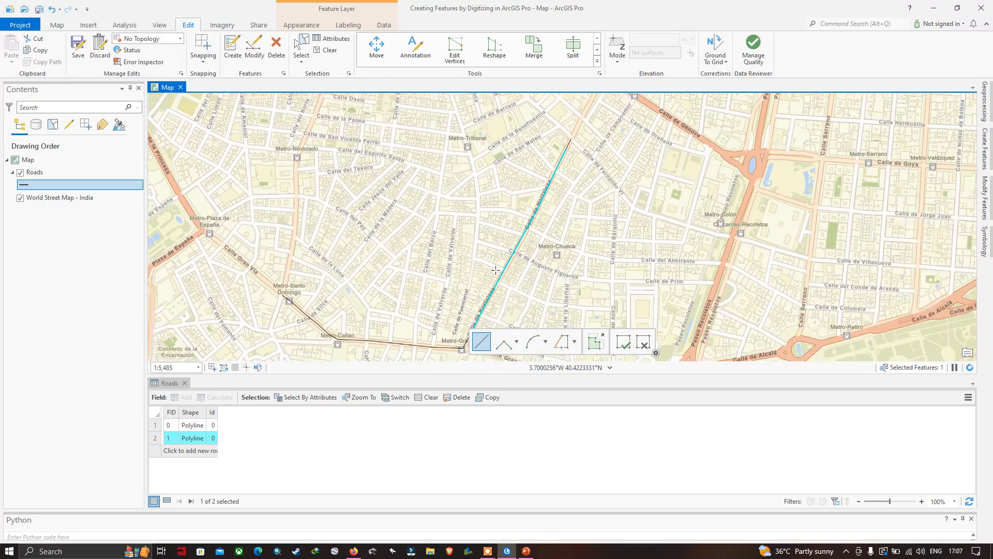
drag(490, 303, 588, 209)
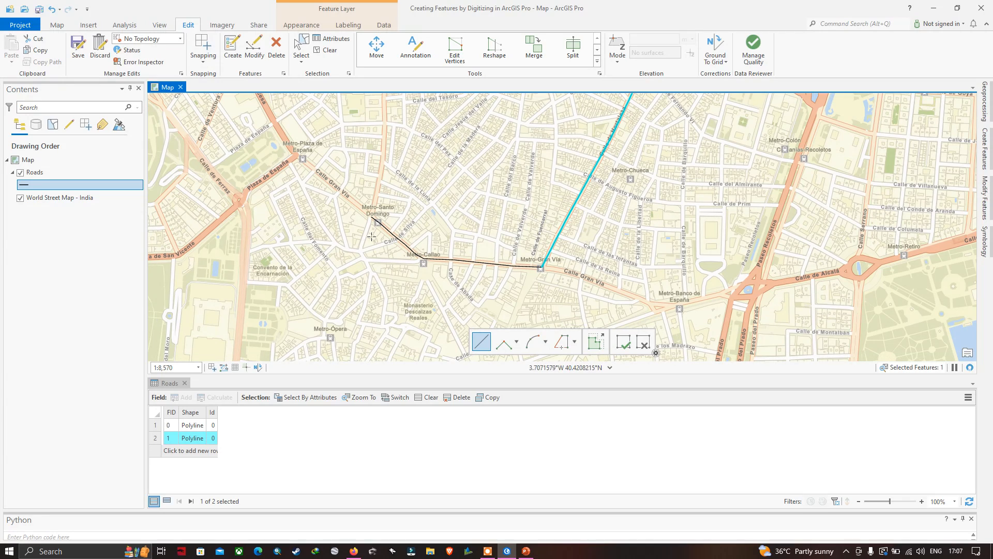
drag(440, 232, 500, 239)
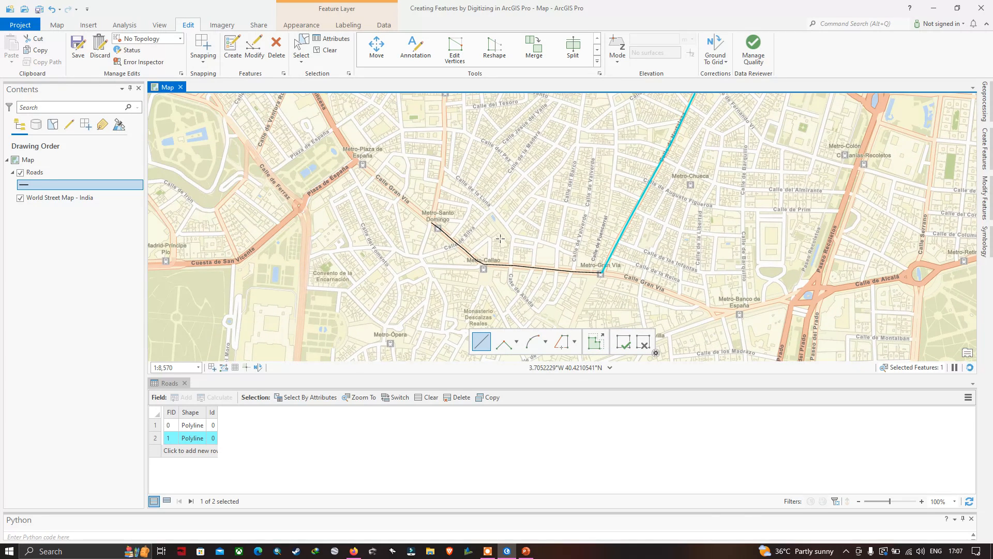
drag(616, 223, 595, 233)
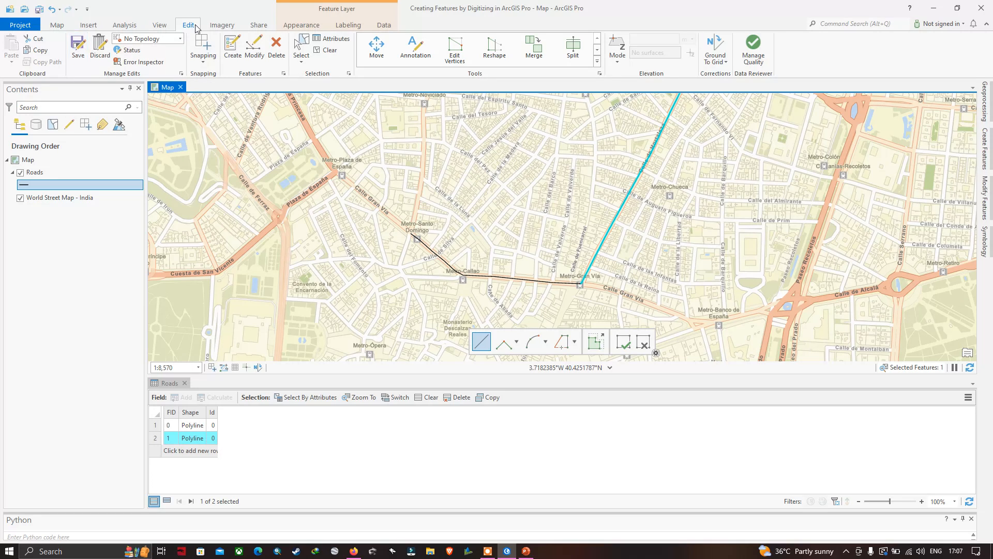
click(77, 55)
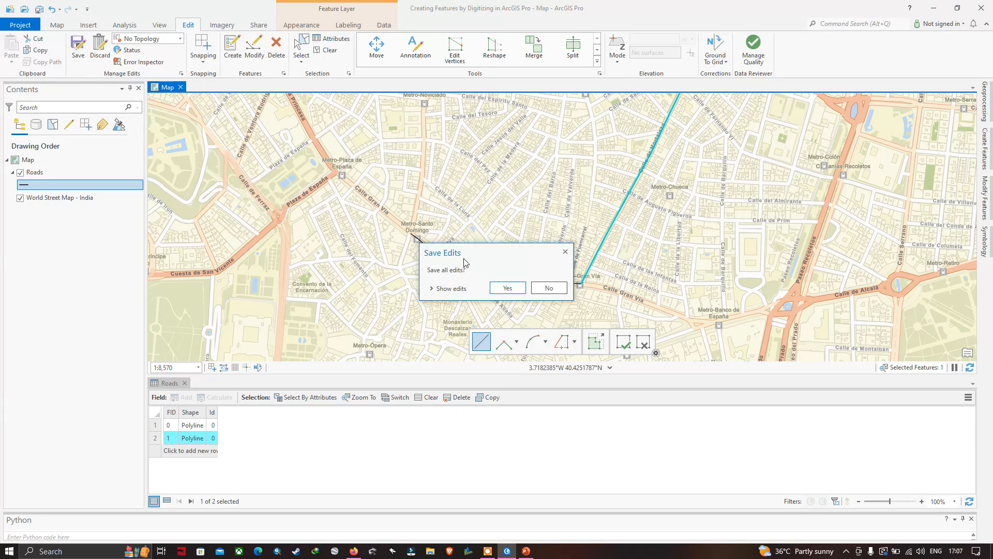
click(507, 288)
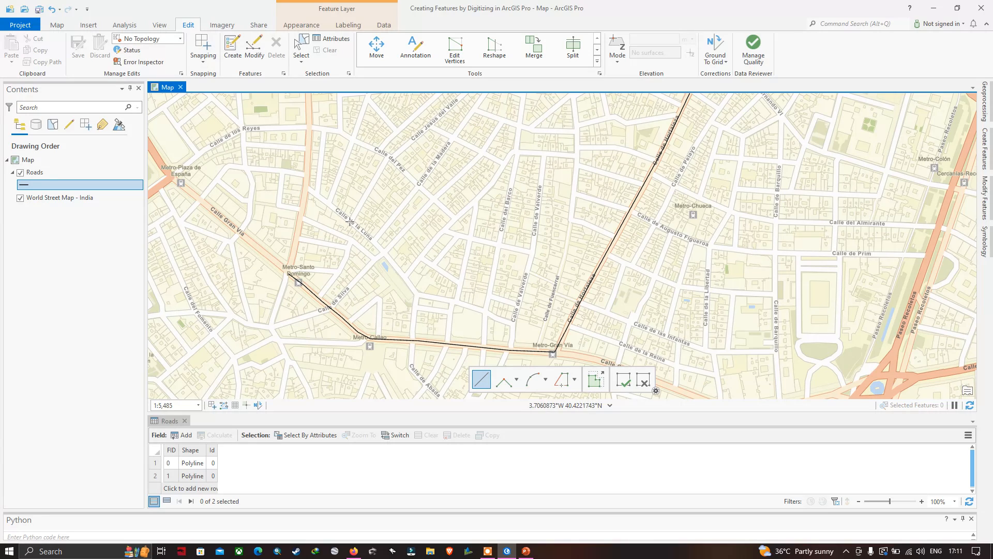
Turn on snapping for digitizing near Metro-Noviciado and Calle de San Bernardo
drag(375, 175, 422, 240)
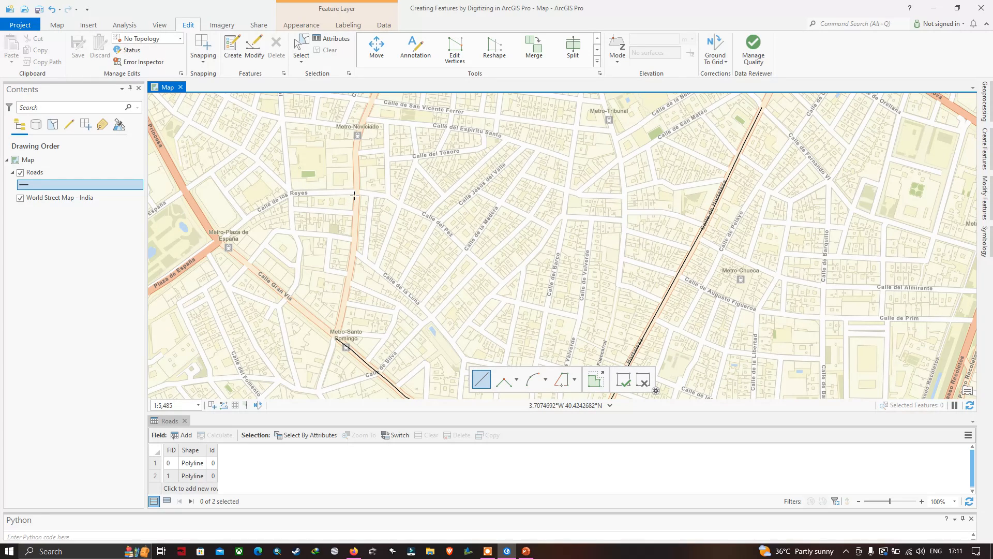
click(203, 50)
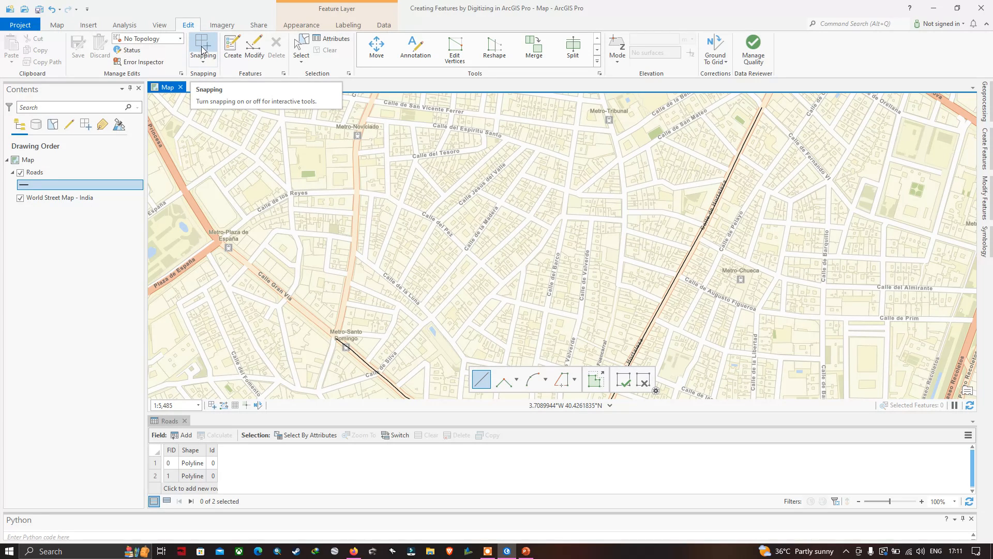
click(202, 49)
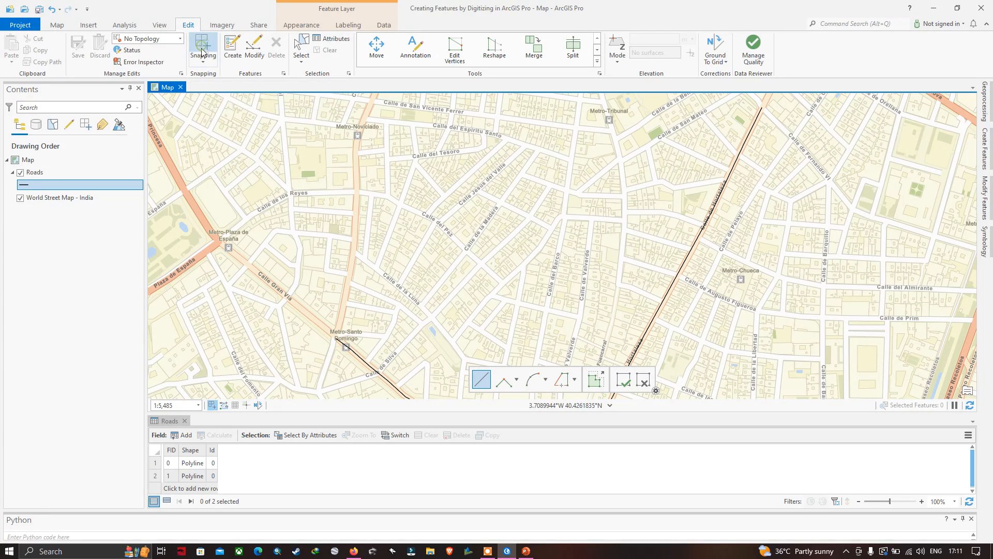
Digitize Calle de San Bernardo from Metro-Noviciado south to Calle Gran Vía, finishing the line snapped to the existing Gran Vía road's endpoint
click(356, 142)
click(356, 167)
click(356, 215)
click(353, 254)
click(345, 298)
click(339, 327)
scroll(340, 329, up, 3)
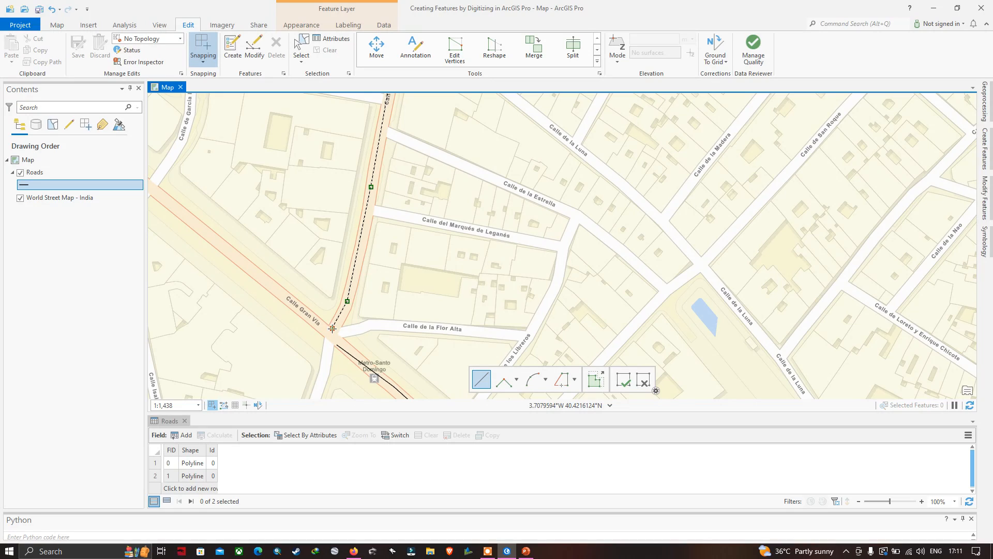
click(332, 328)
scroll(335, 344, up, 5)
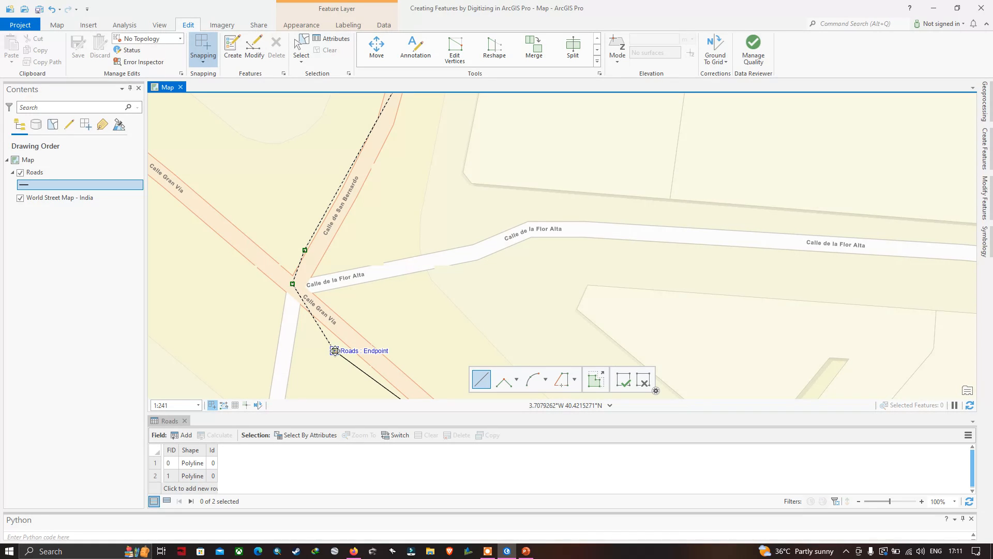
double_click(335, 351)
Close the gap near Metro-Gran Vía with a short Roads line snapped from the Calle de Hortaleza endpoint to the Gran Vía endpoint
scroll(335, 362, up, 6)
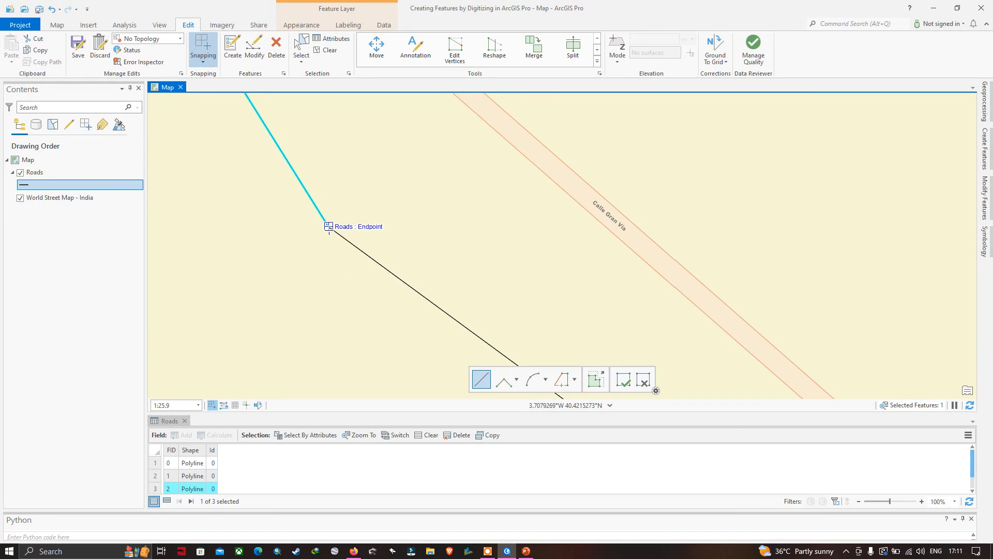
scroll(328, 227, down, 10)
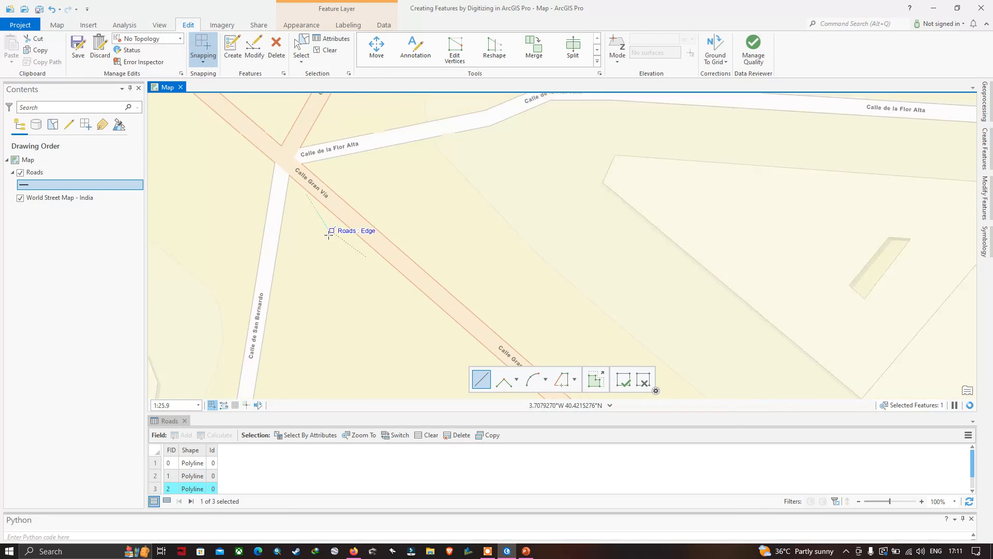
scroll(329, 235, down, 1)
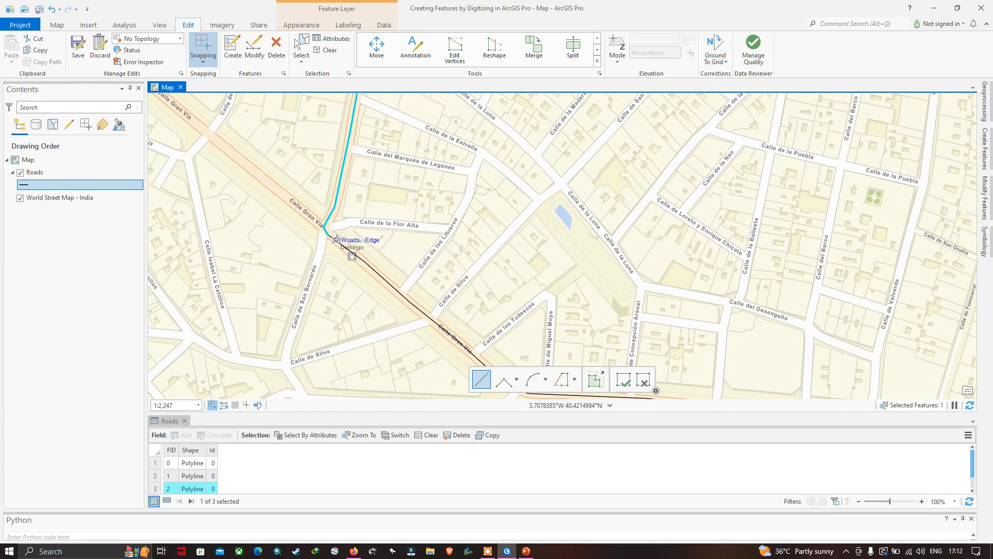
drag(547, 279, 315, 148)
drag(603, 250, 388, 240)
scroll(527, 285, up, 5)
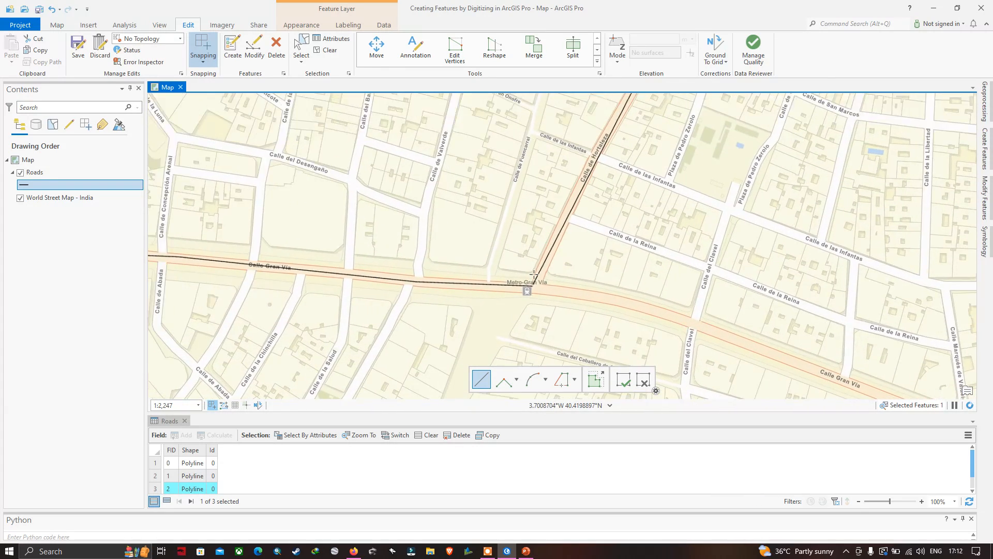
scroll(414, 250, up, 2)
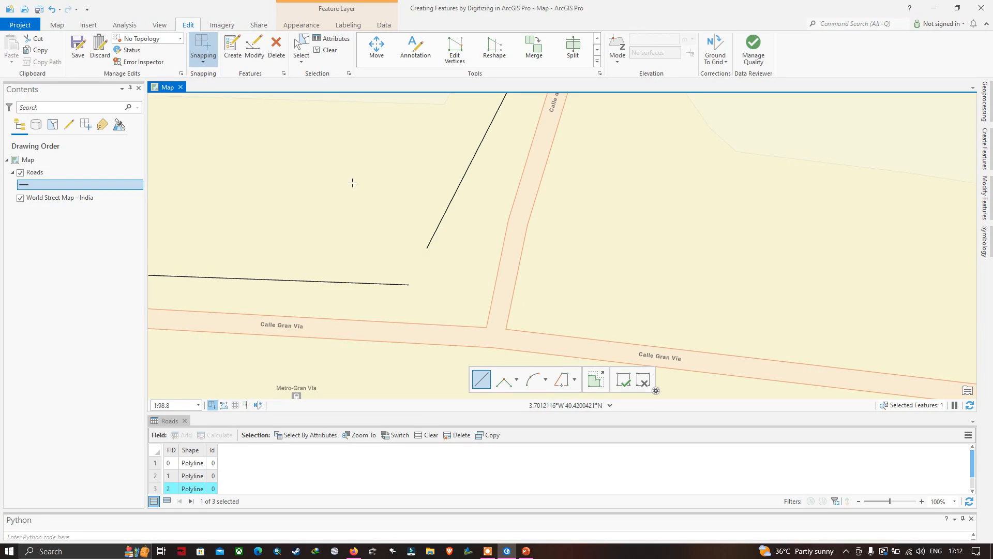
click(426, 248)
double_click(409, 284)
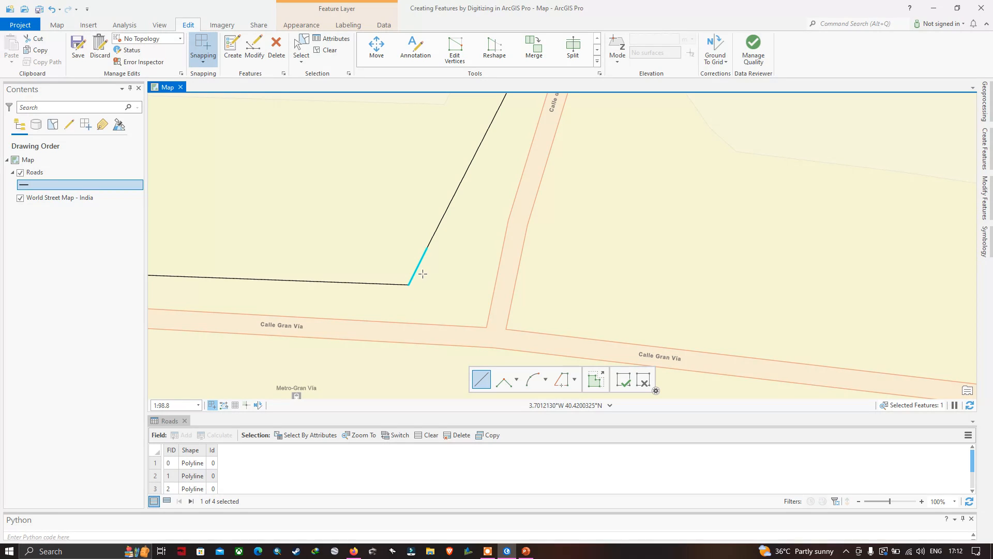
Clear the feature selection, review the connected roads on the map, and save all edits
scroll(422, 274, down, 3)
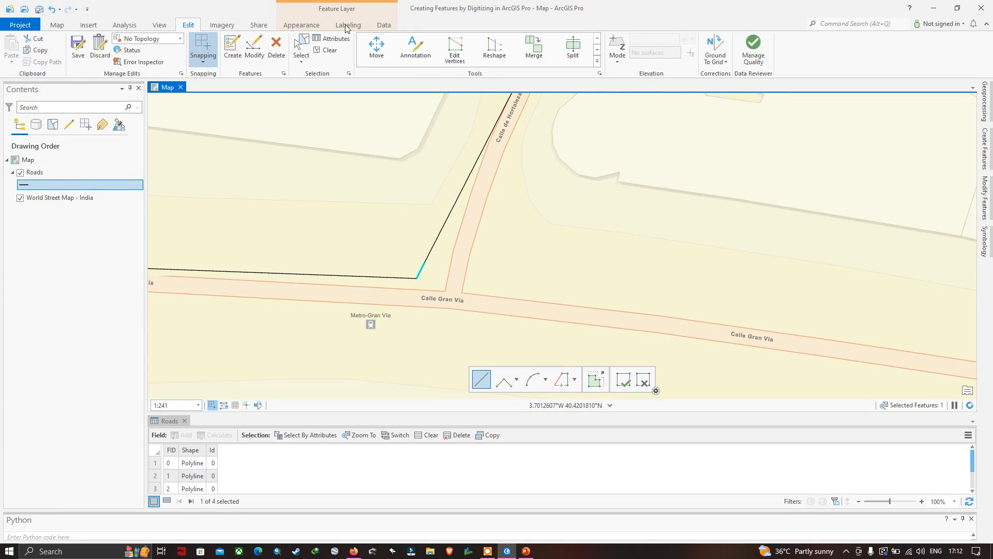
click(331, 52)
scroll(428, 275, up, 2)
scroll(399, 279, down, 8)
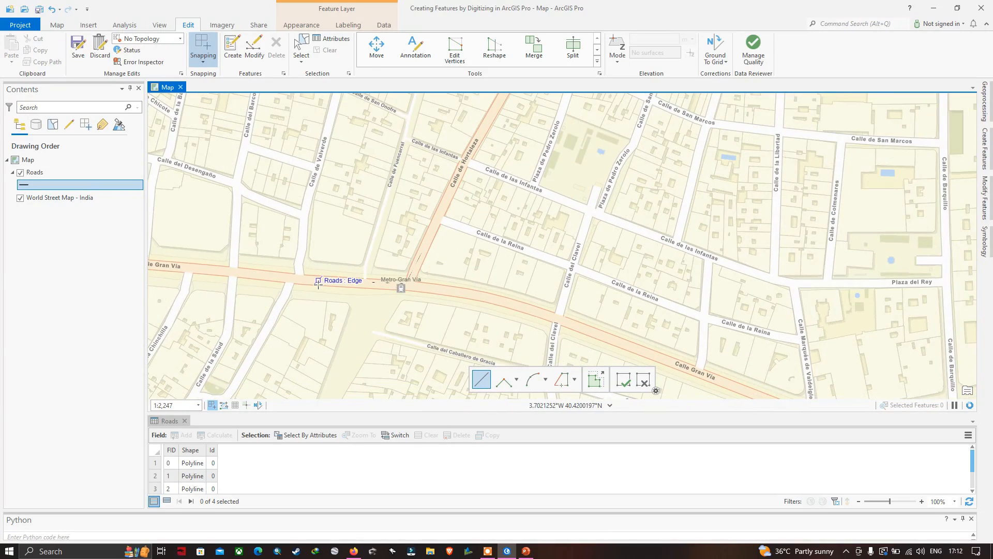
drag(303, 290, 475, 333)
scroll(344, 291, down, 4)
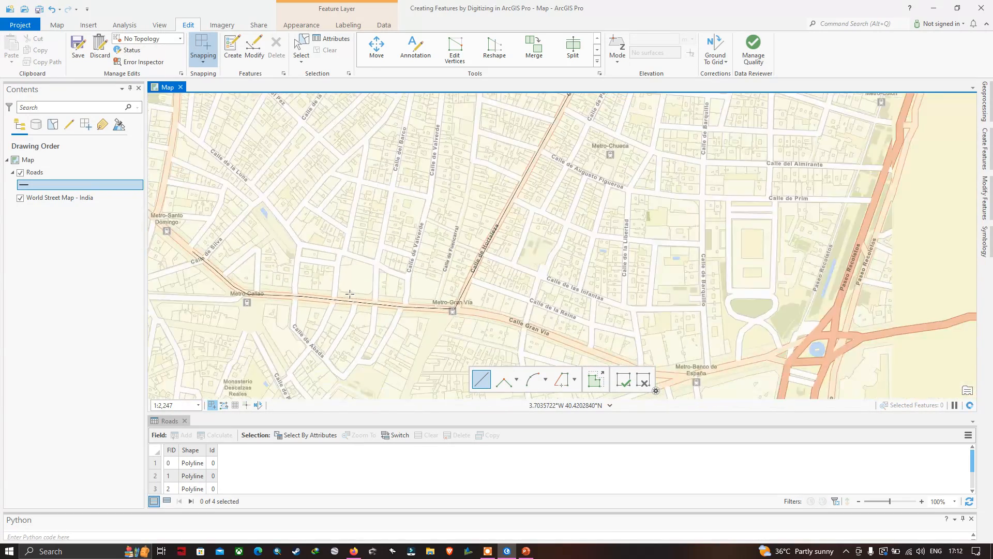
drag(339, 292, 471, 340)
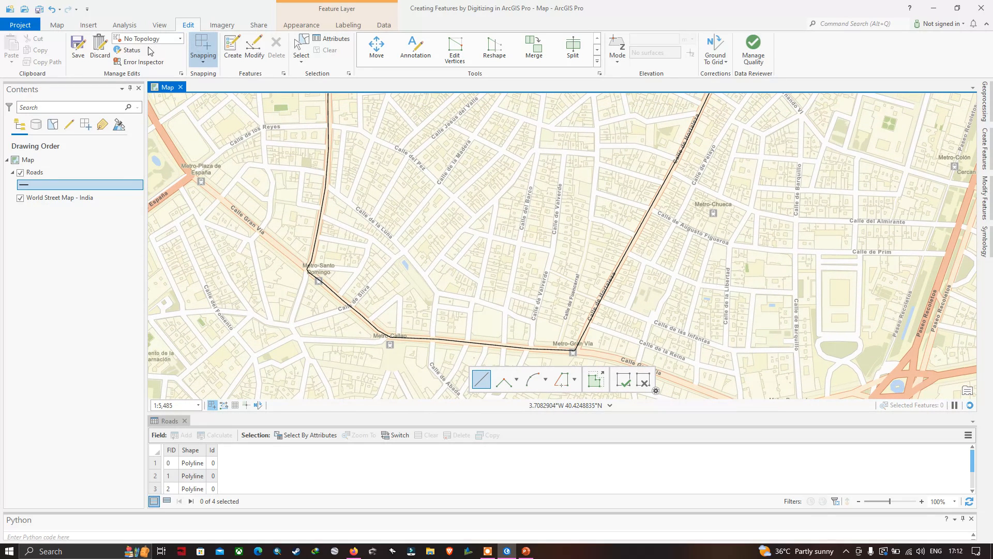
click(77, 51)
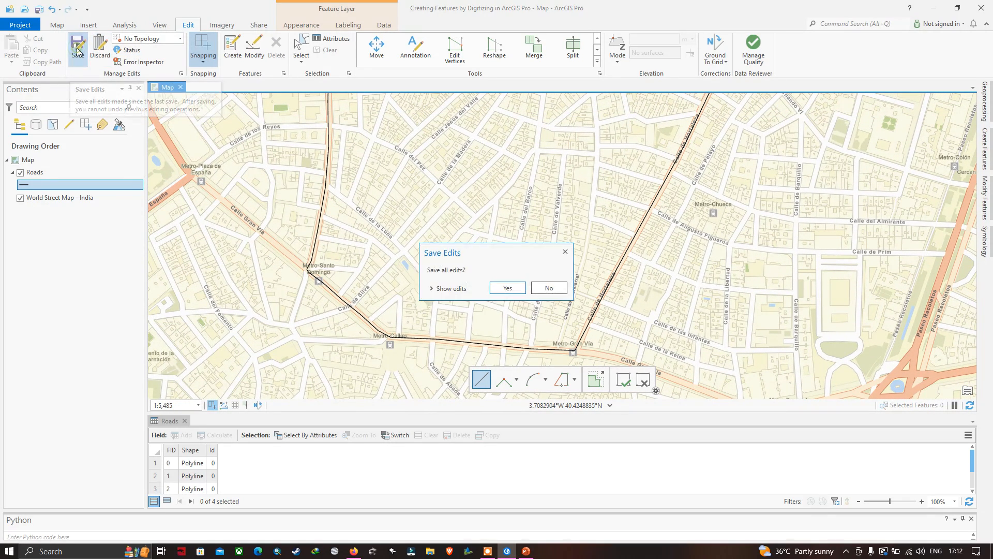
click(508, 288)
Match the Calle de Hortaleza and Calle de San Bernardo lines to their attribute table rows by selecting each, and clear the selection
click(196, 464)
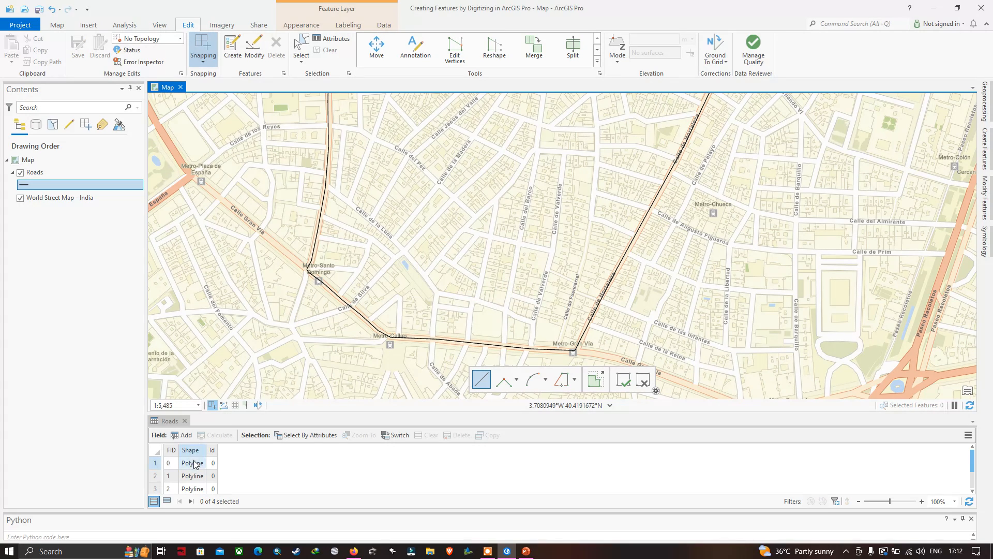
click(173, 490)
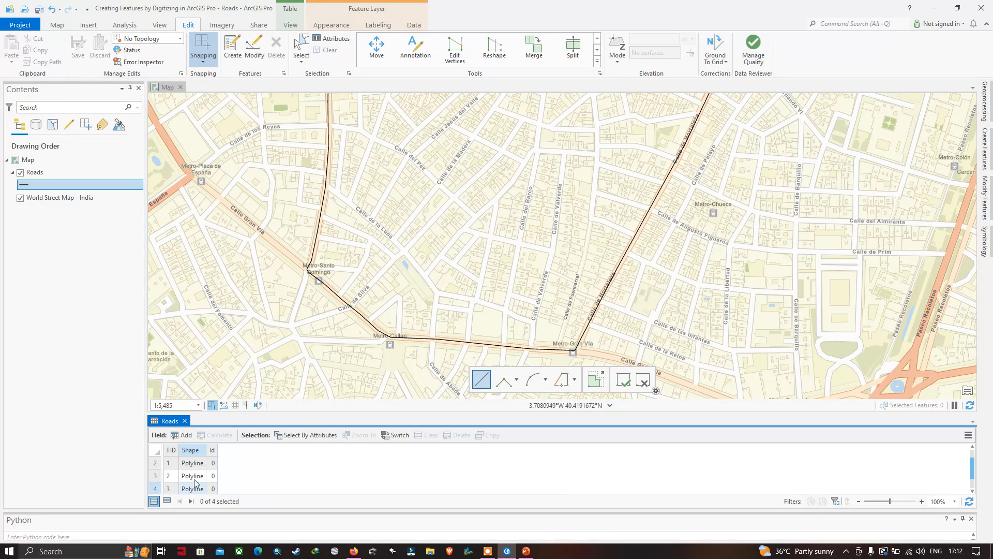
click(215, 475)
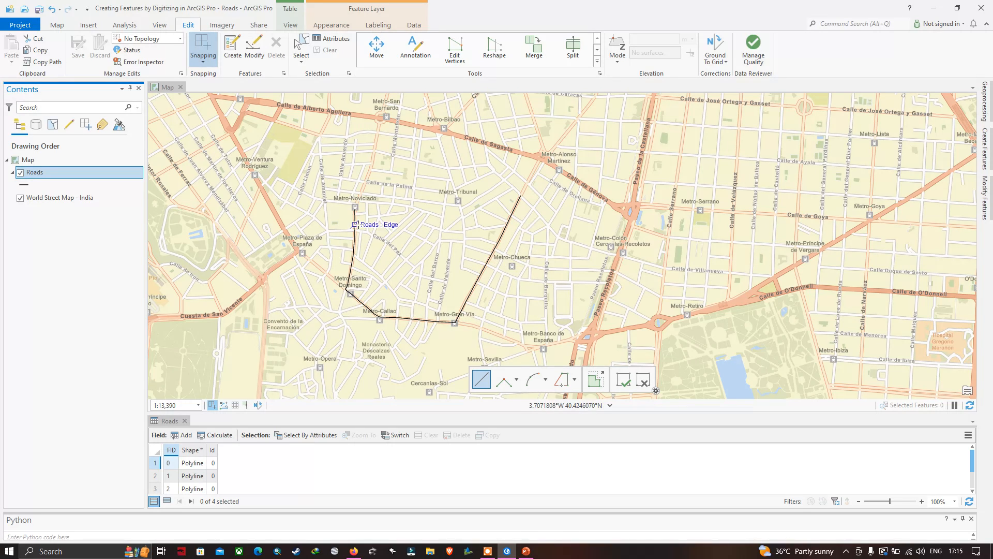
click(302, 52)
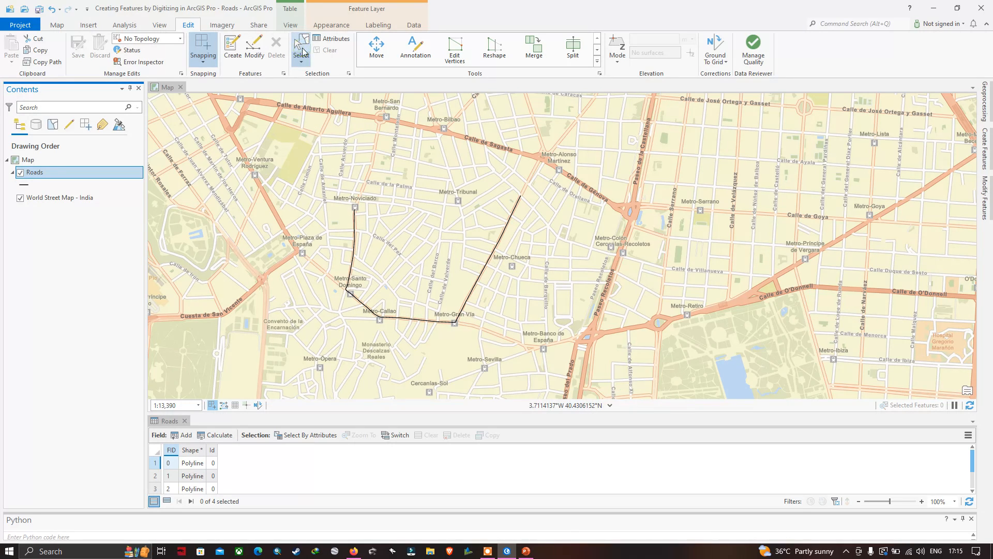
drag(485, 241, 504, 258)
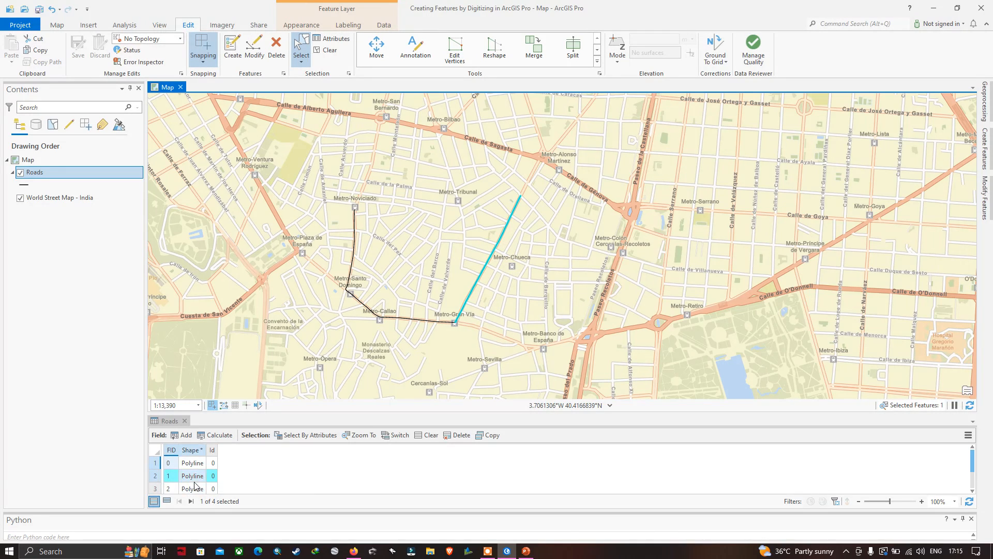
drag(338, 221, 369, 246)
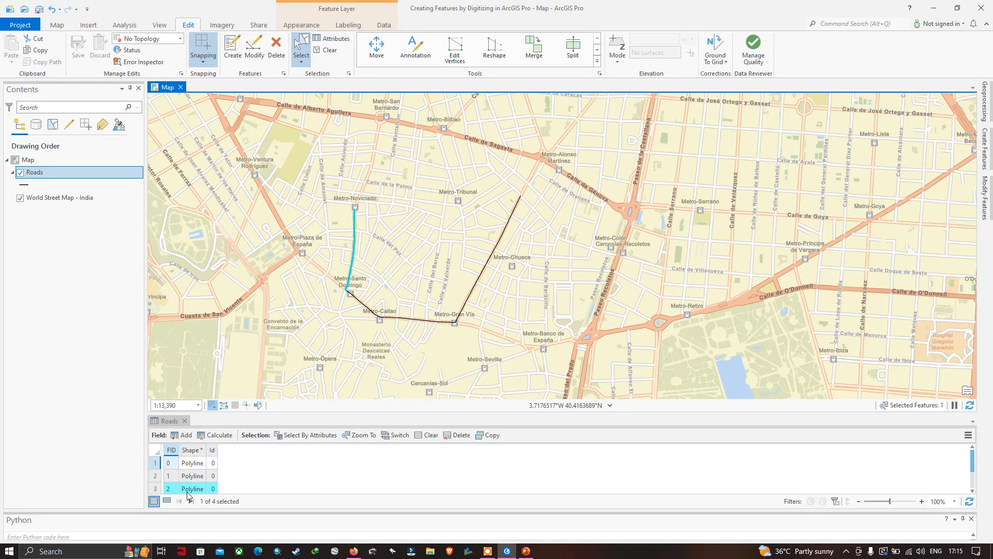
scroll(197, 484, down, 1)
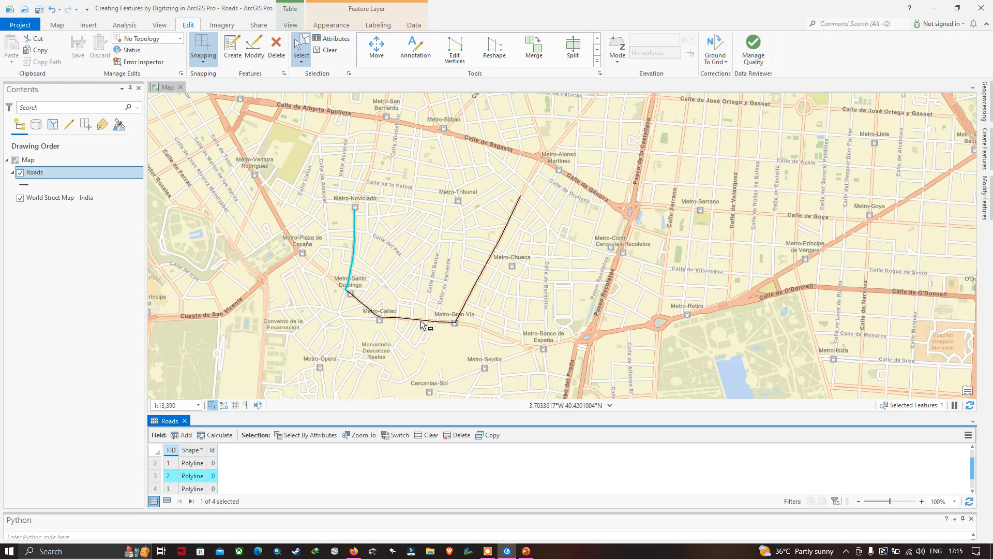
click(331, 51)
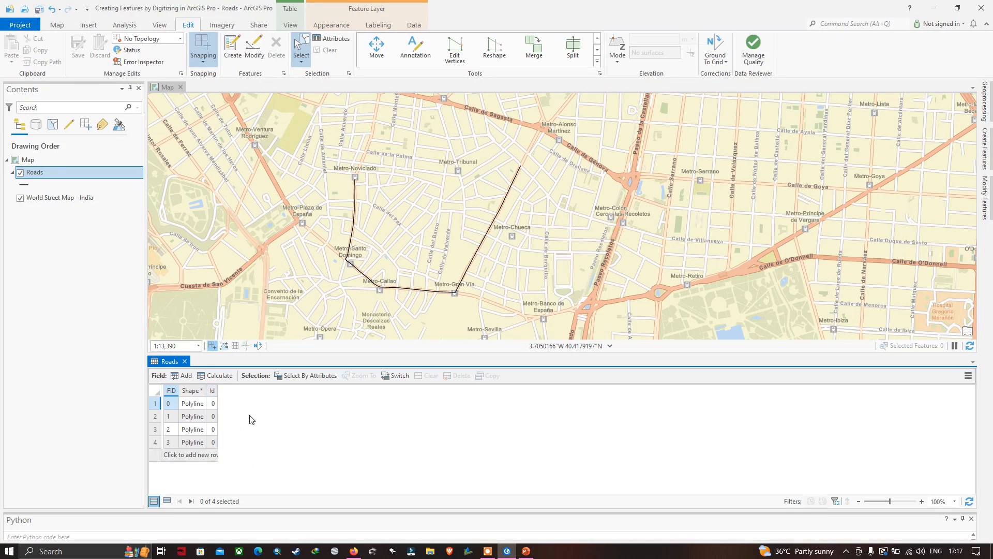
Add a new field called Name with the Text data type to the Roads attribute table
click(185, 378)
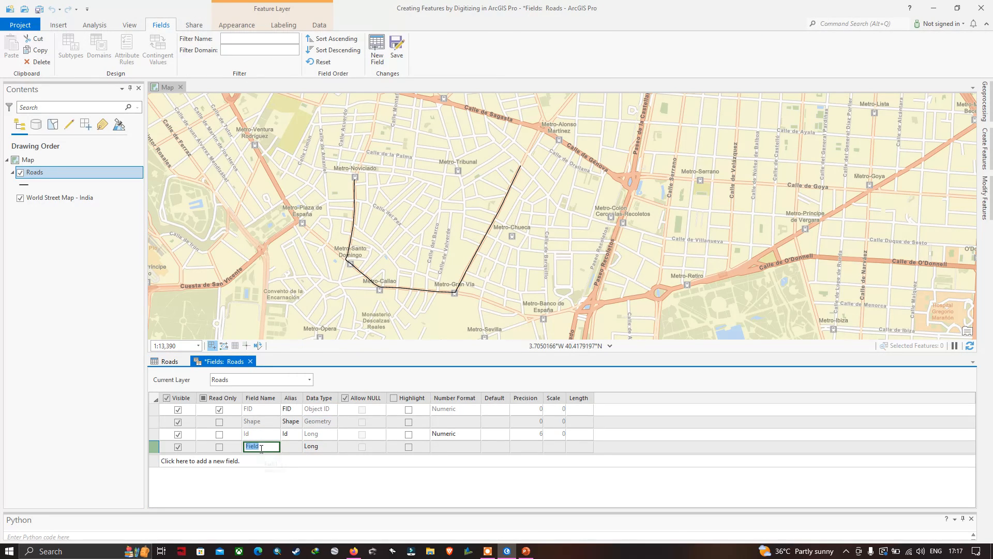
drag(265, 446, 245, 447)
key(Escape)
text(Name)
click(321, 448)
click(324, 447)
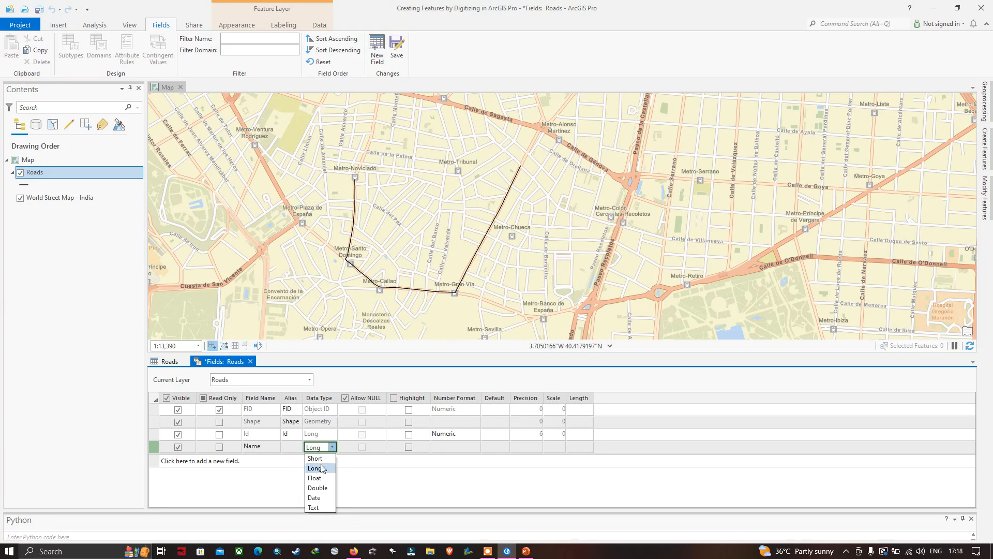
click(321, 508)
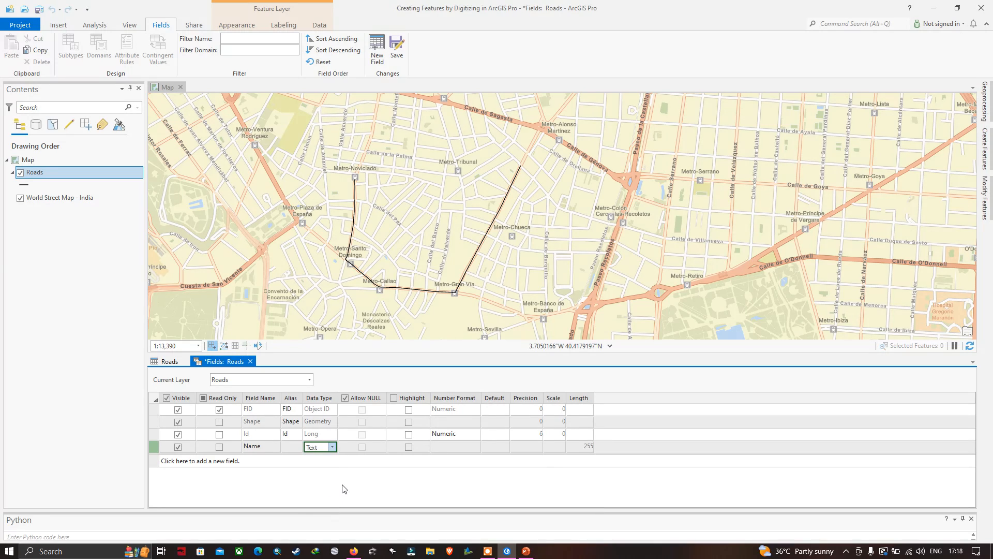
Save the Roads field changes and close the field design view to return to the attribute table
click(588, 448)
click(385, 447)
click(397, 54)
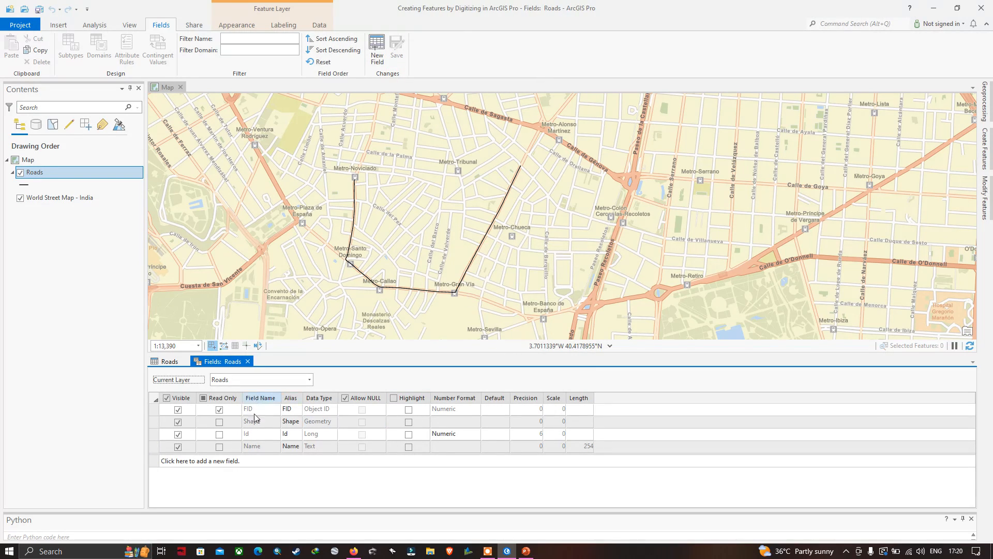
click(287, 448)
click(248, 361)
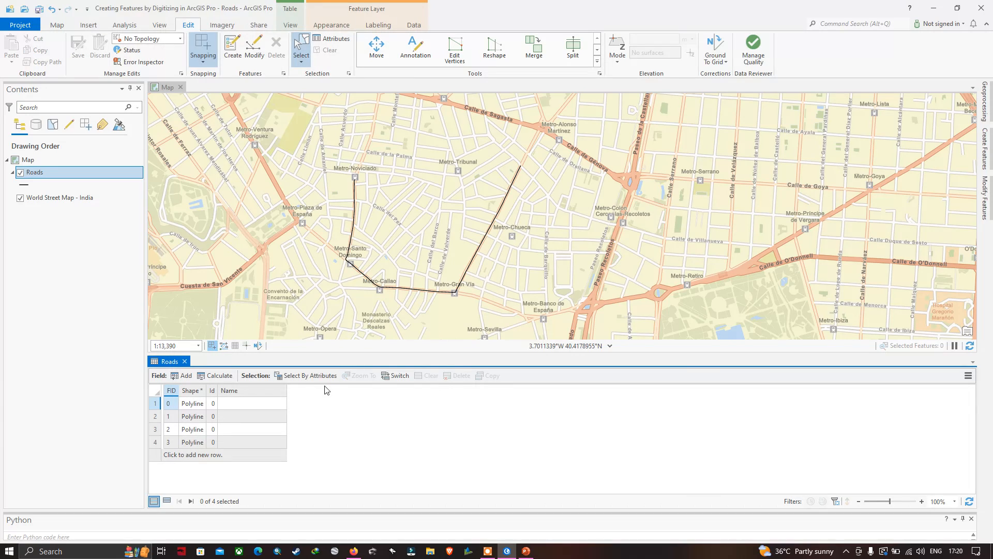
Enter R1 as the Name of the road with FID 0 and highlight that road on the map
click(233, 400)
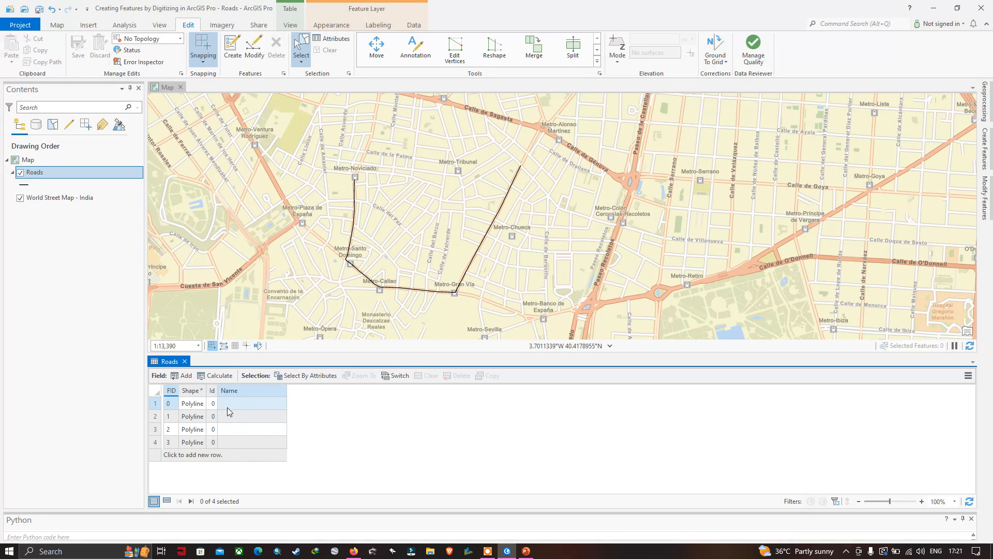
double_click(231, 402)
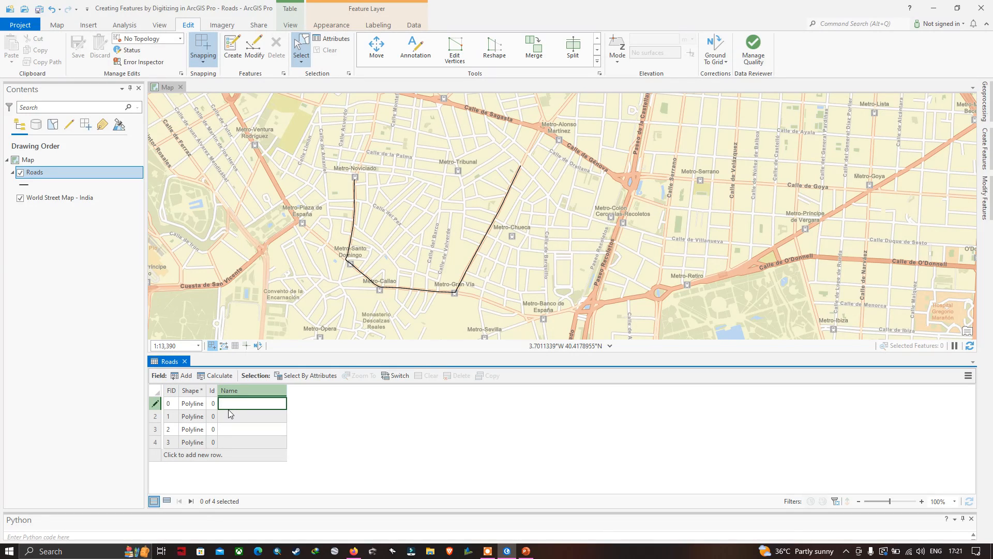
text(R1)
click(314, 402)
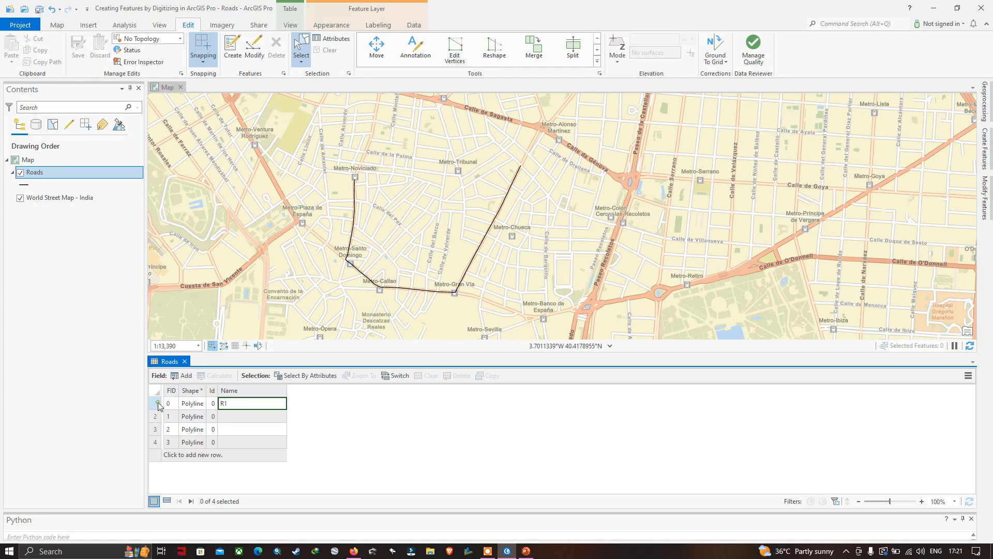
click(158, 403)
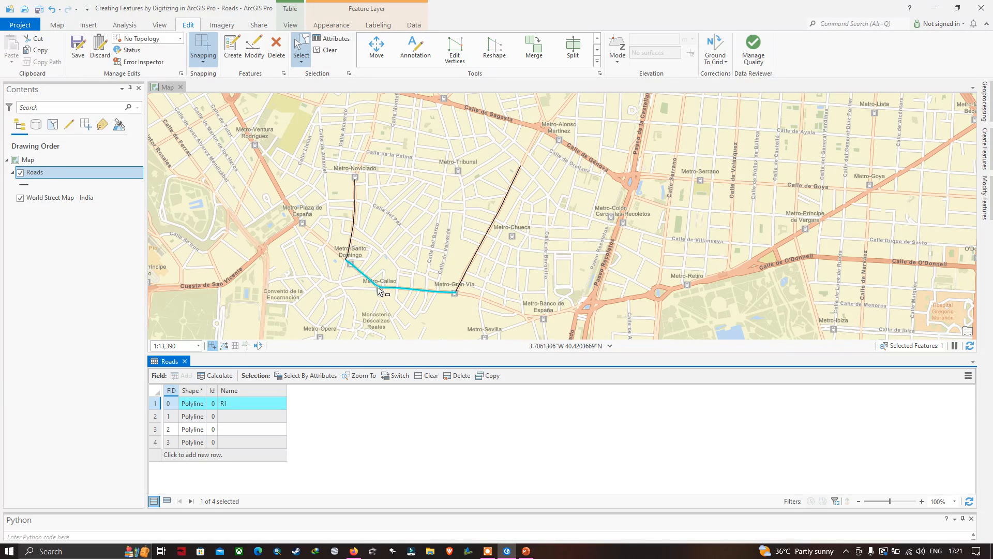
Name the roads with FID 1, 2 and 3 as R2, R3 and R4, and save all edits
click(157, 418)
click(234, 418)
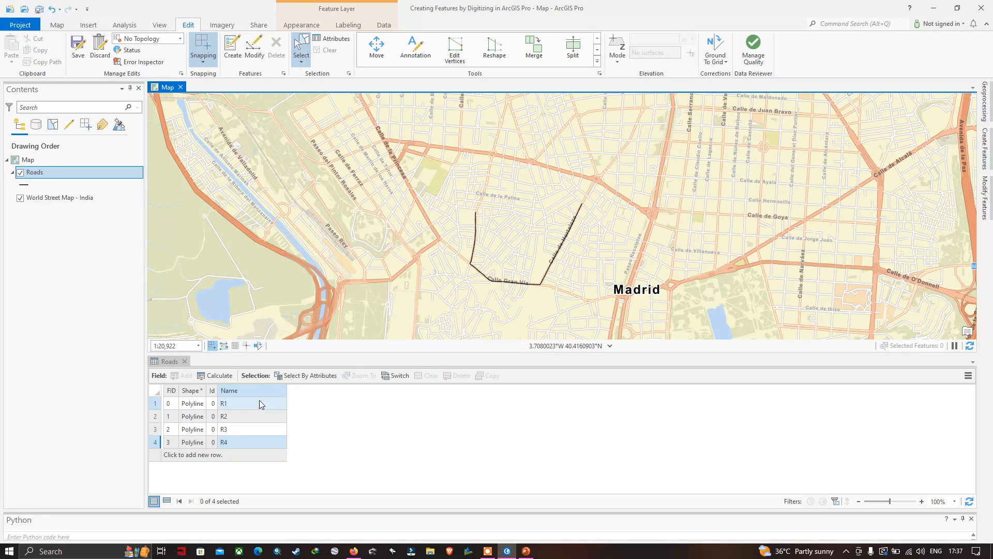
click(77, 54)
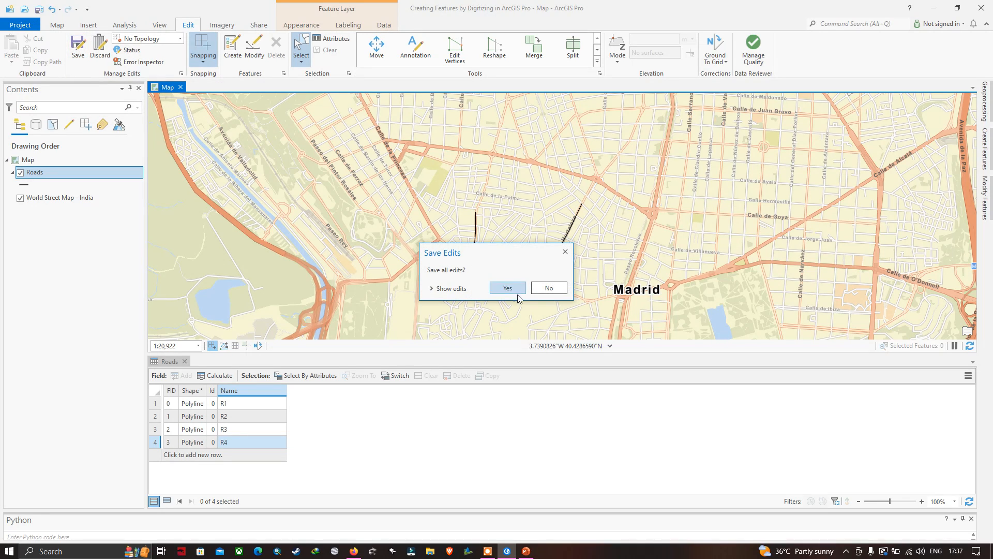
click(508, 288)
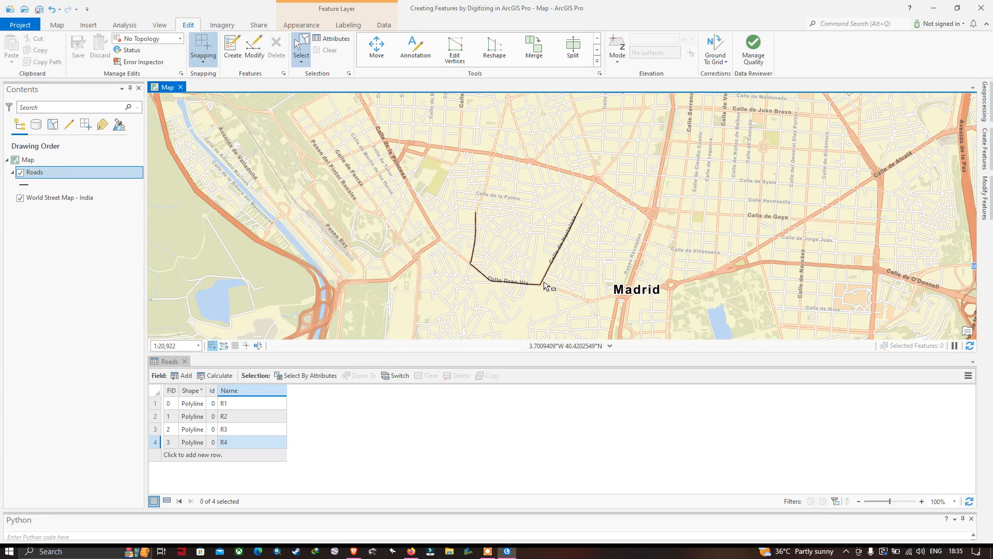
drag(650, 252, 539, 206)
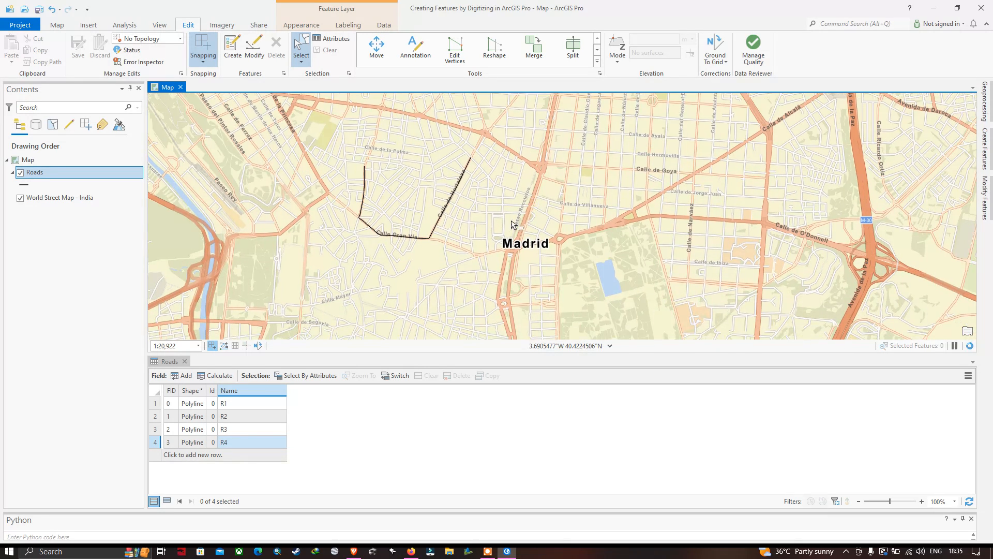
mouse_move(403, 248)
mouse_down()
mouse_move(458, 239)
mouse_move(588, 184)
mouse_up()
mouse_move(450, 222)
mouse_down()
mouse_move(526, 226)
mouse_move(581, 255)
mouse_up()
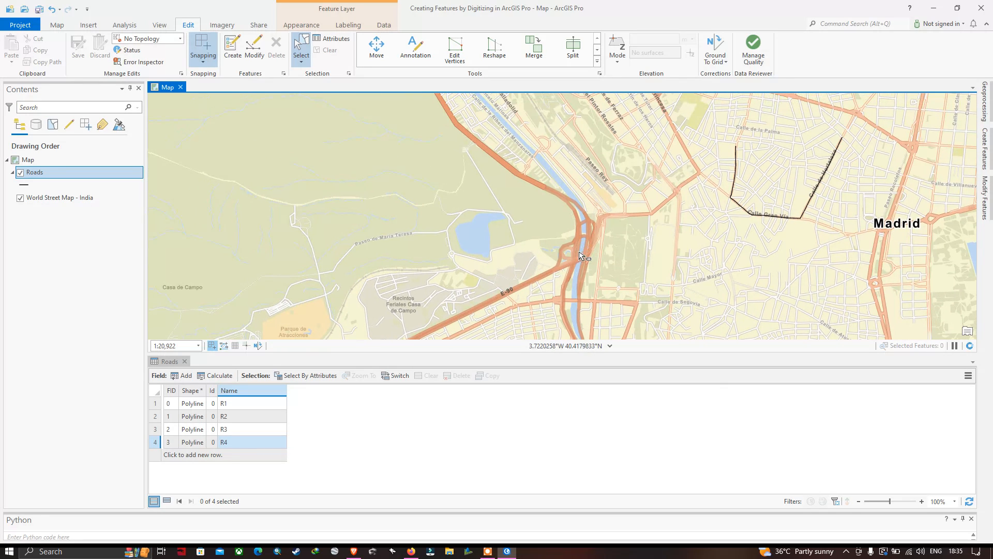
Start creating a new shapefile in the project's Shapefiles folder from the Catalog pane
scroll(479, 239, up, 1)
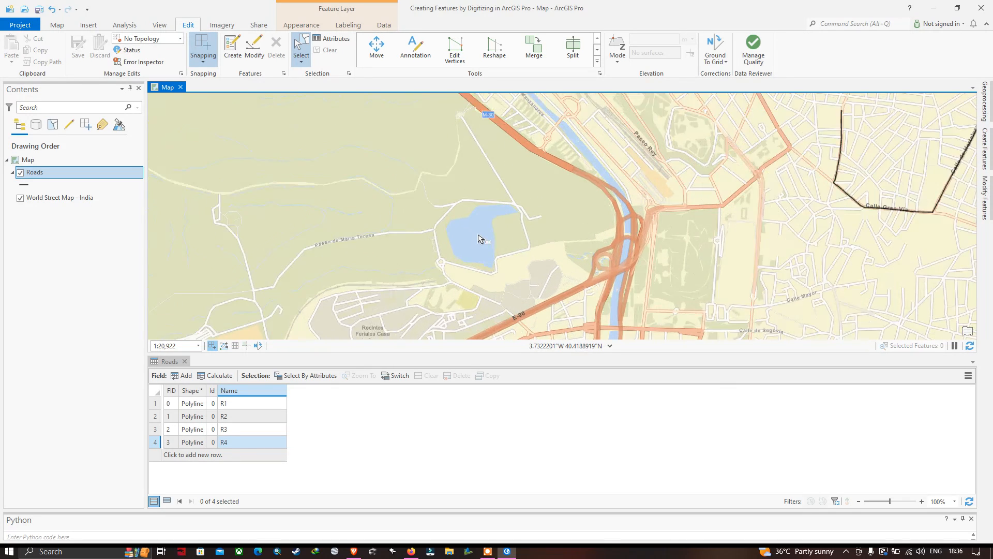
scroll(478, 239, up, 1)
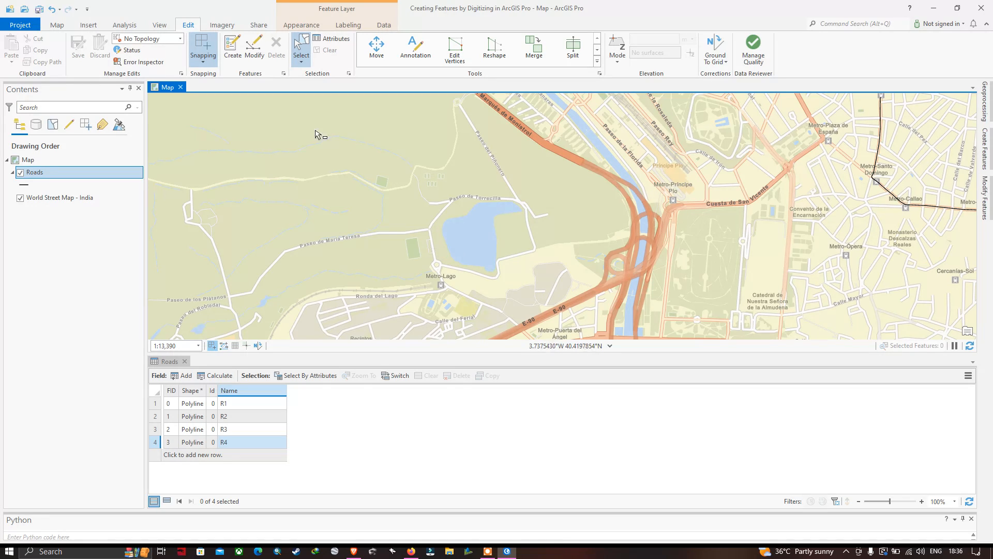
click(160, 26)
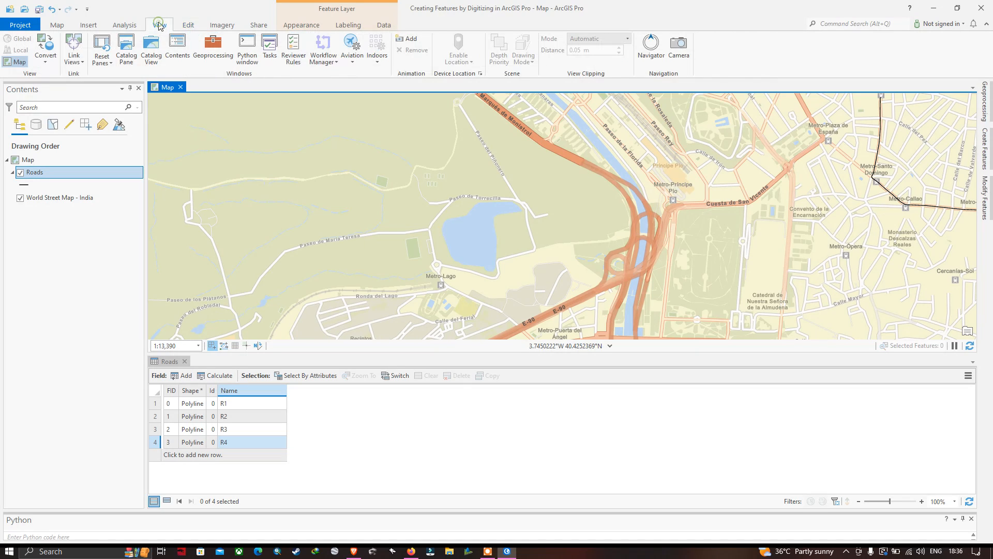
click(127, 55)
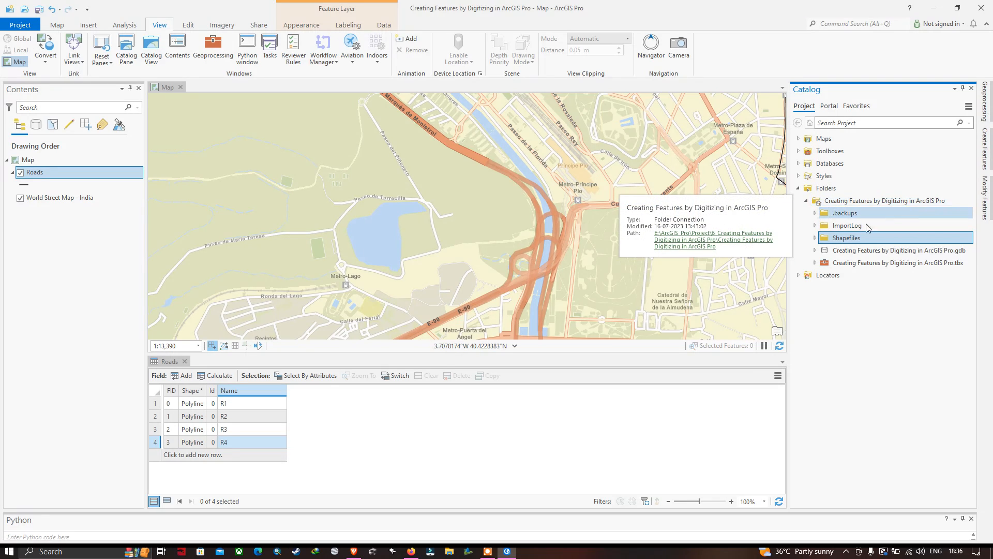
right_click(847, 242)
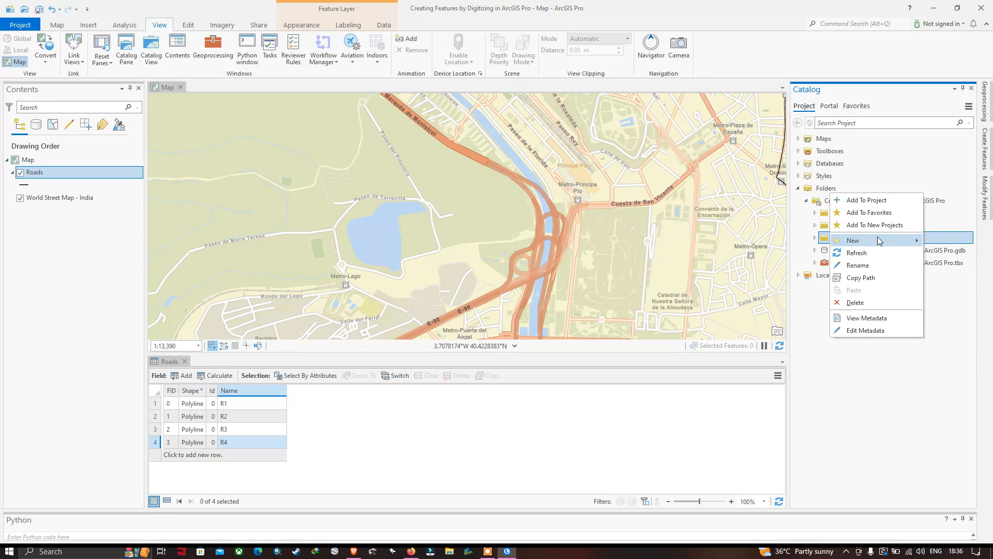
mouse_move(886, 242)
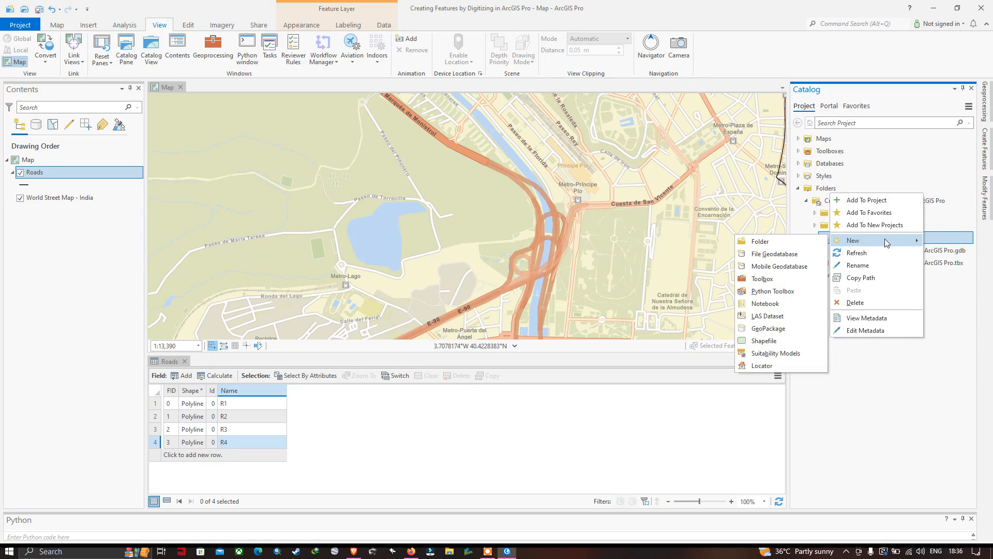
click(765, 341)
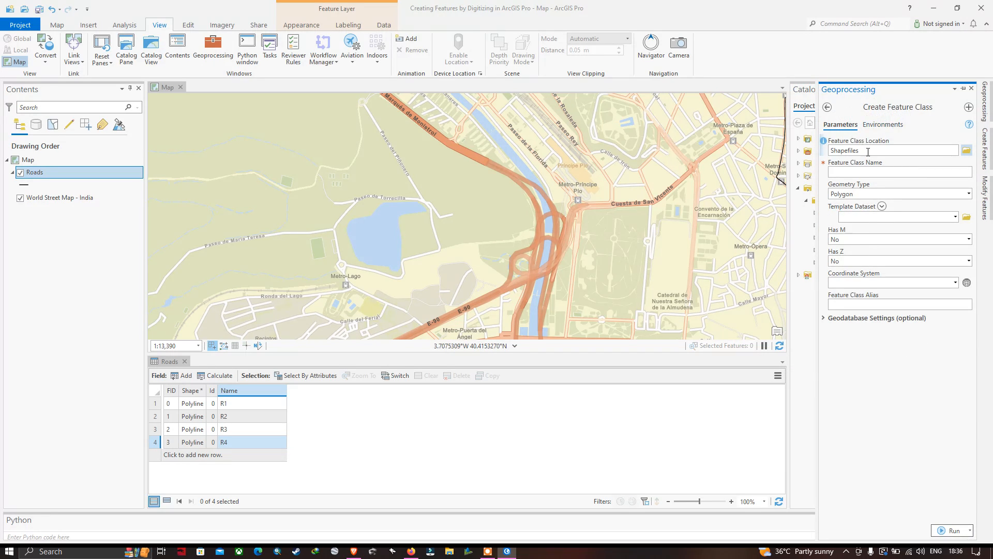
Create the shapefile as Water body with Polygon geometry and the current map's WGS_1984_Web_Mercator_Auxiliary_Sphere coordinate system
click(841, 172)
text(Water body)
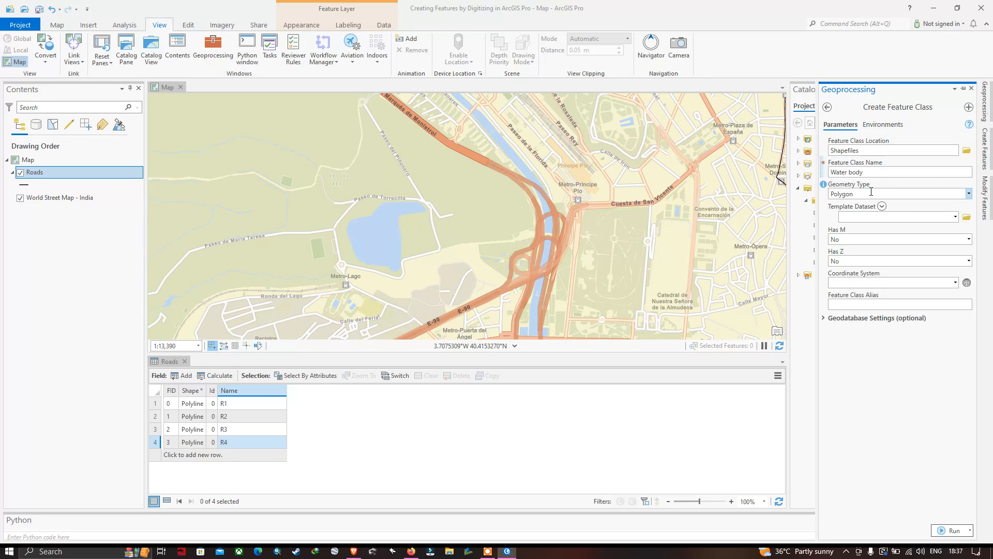
click(969, 194)
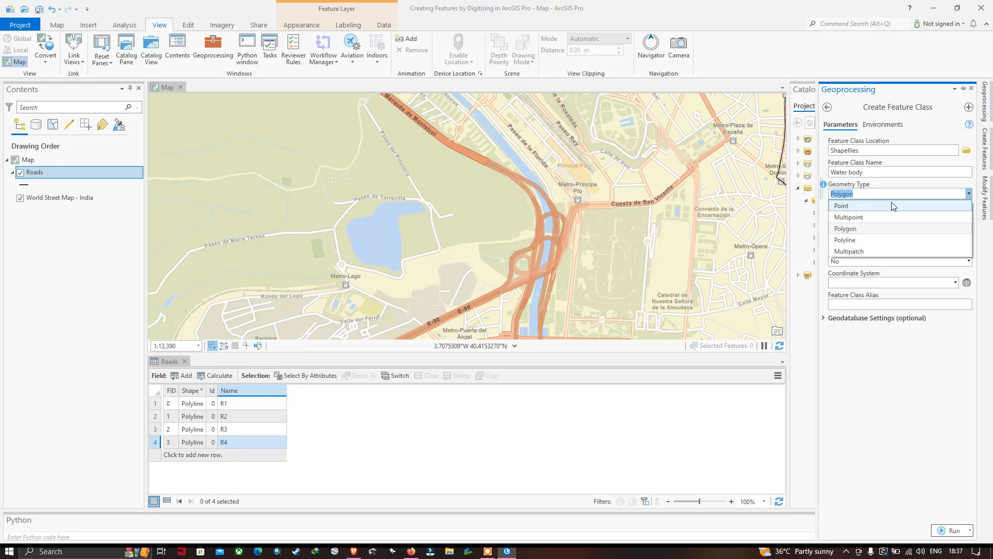
click(856, 229)
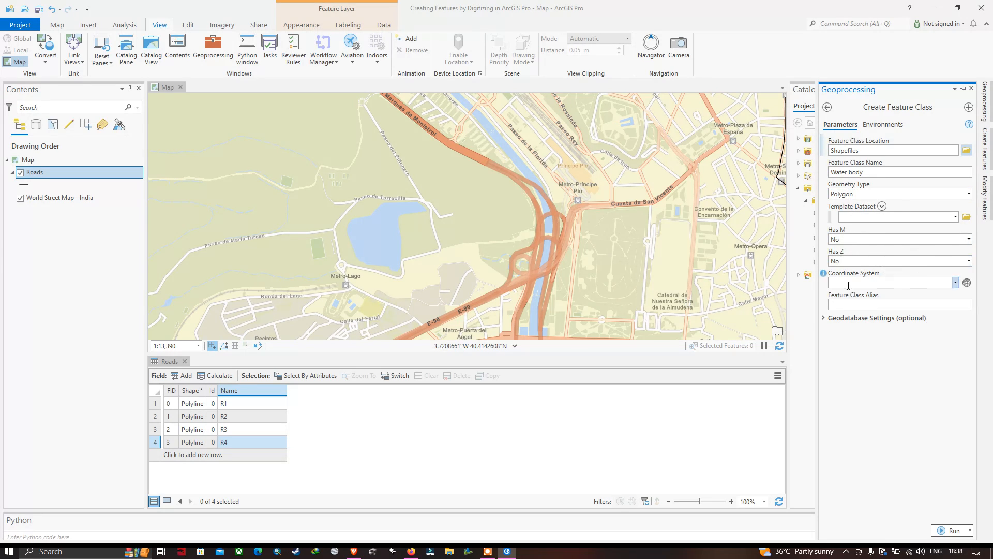
click(956, 283)
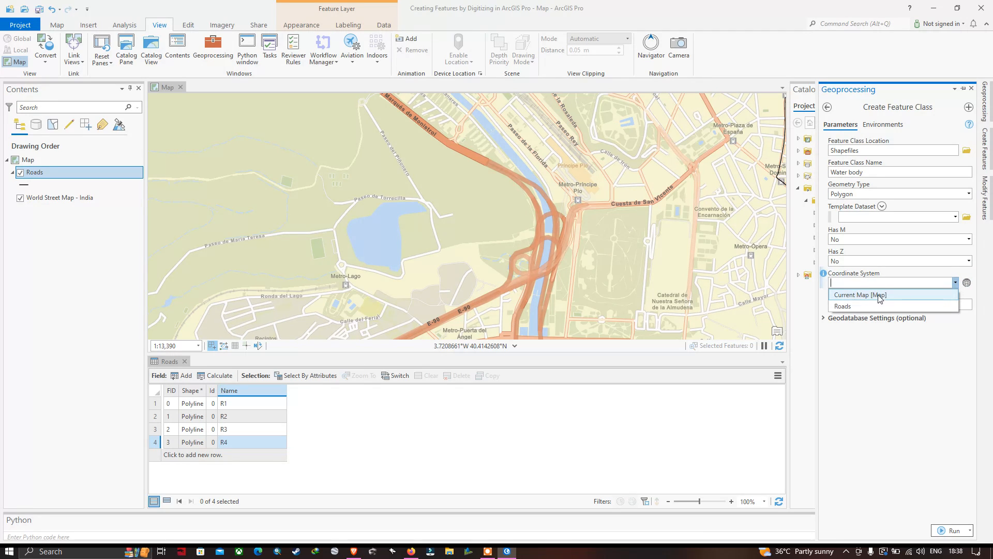
click(967, 284)
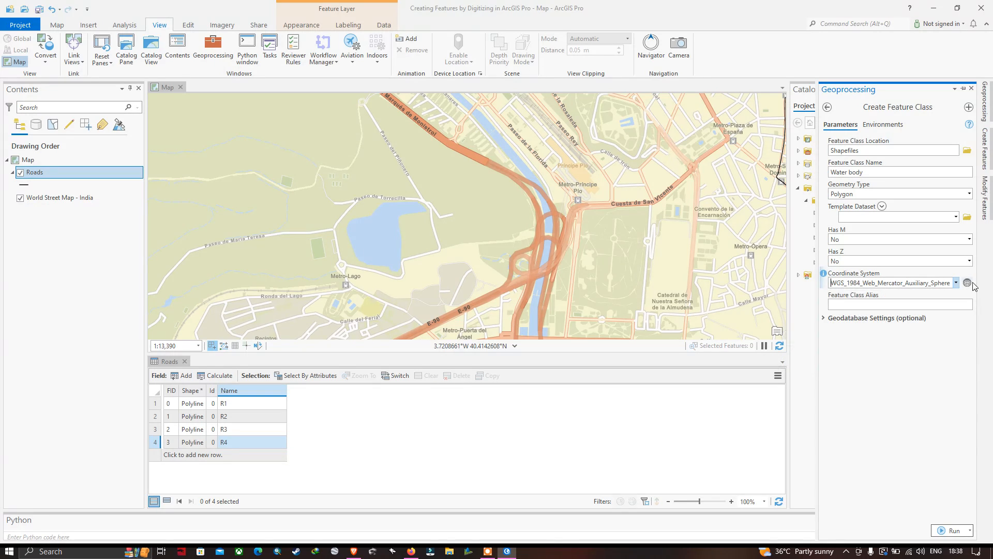
click(961, 528)
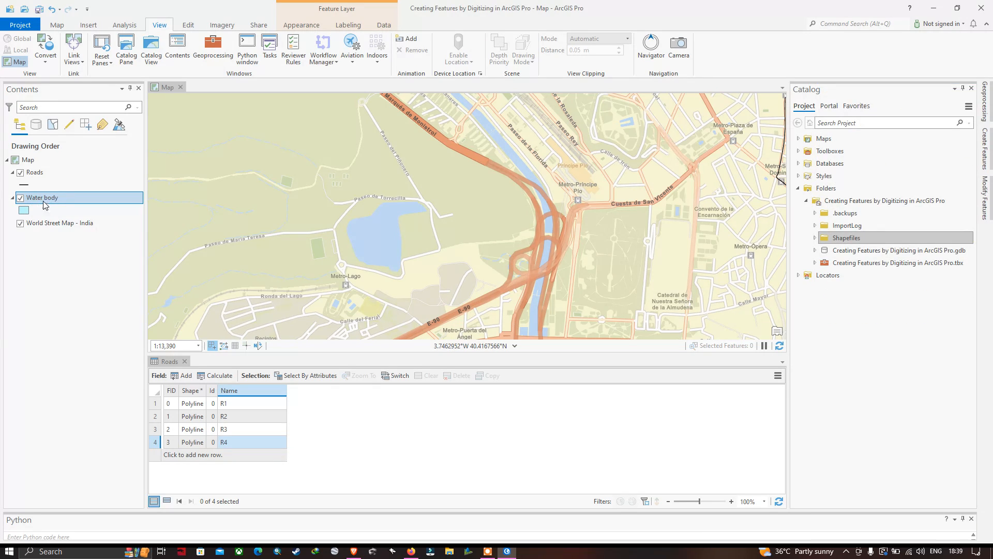
Open the attribute table of the Water body layer
right_click(41, 198)
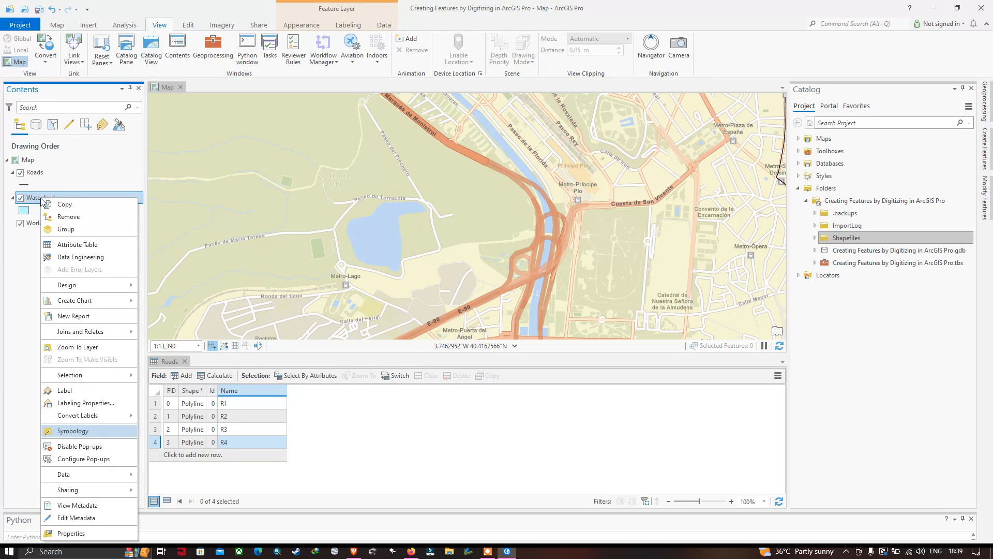
click(76, 246)
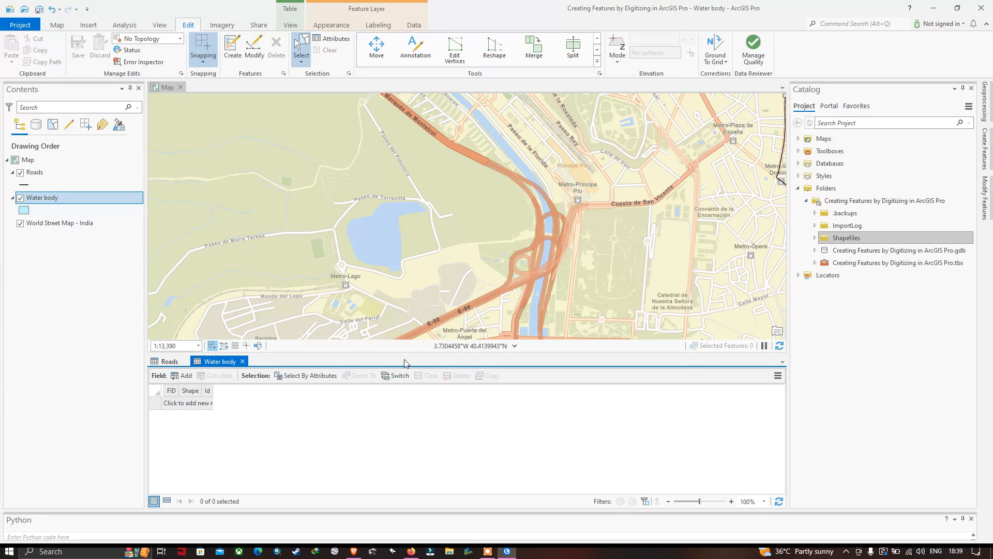
click(426, 412)
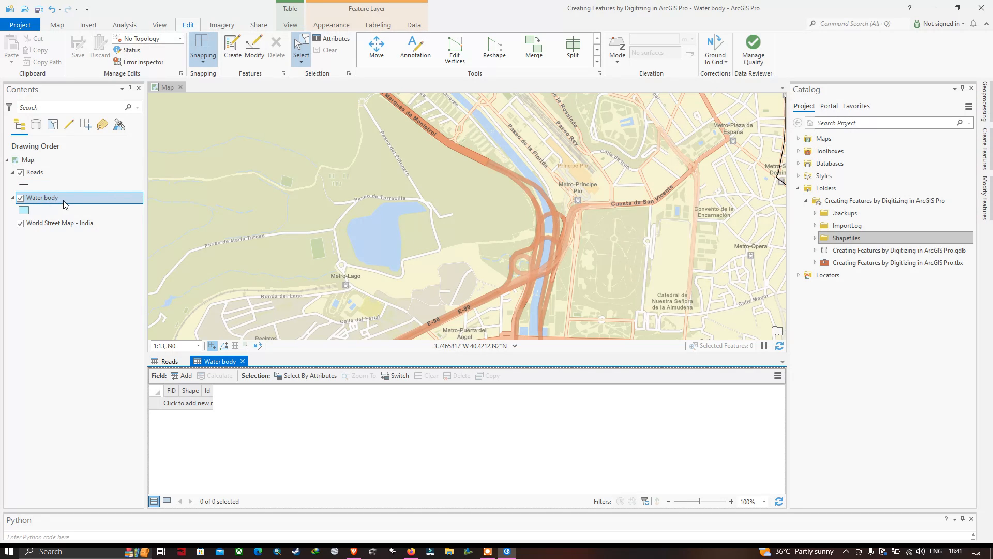
Start a polygon with the Water body template and trace the western, southern and eastern shores of the lake beside Metro-Lago
click(233, 49)
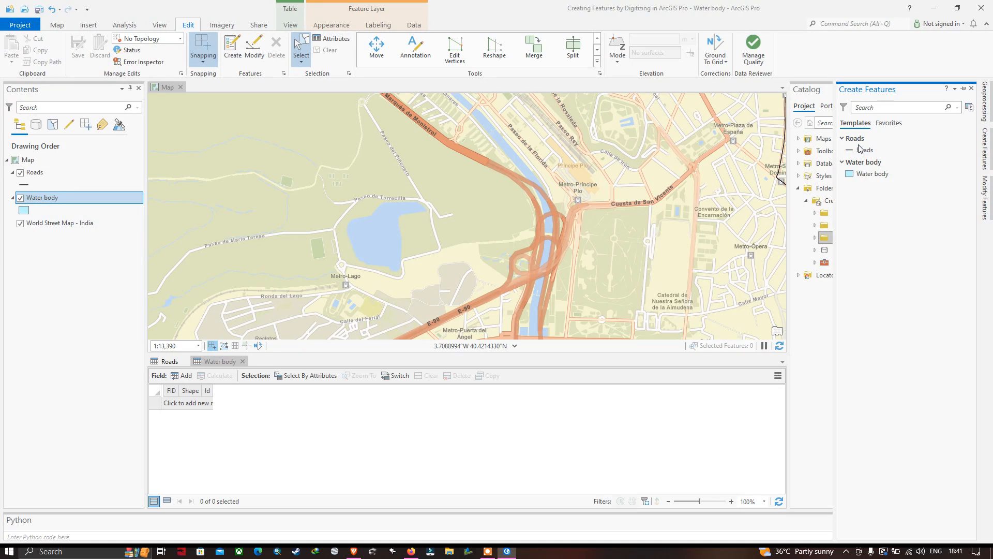
click(871, 175)
click(870, 175)
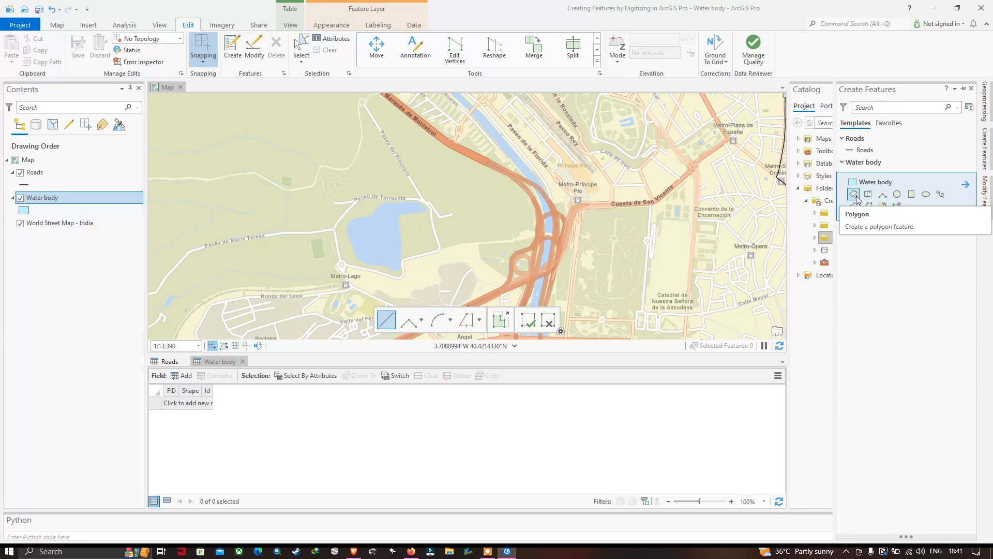
click(856, 198)
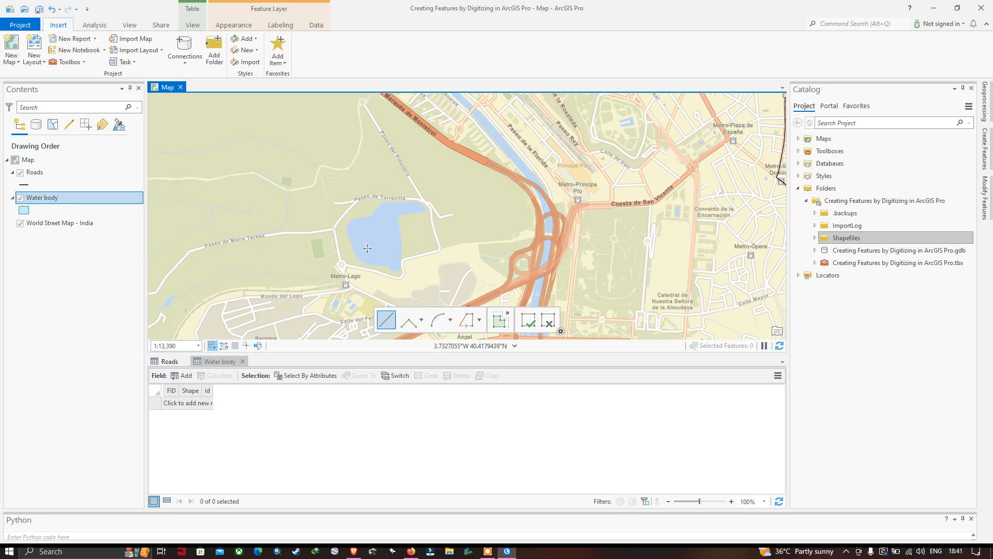
scroll(346, 206, up, 2)
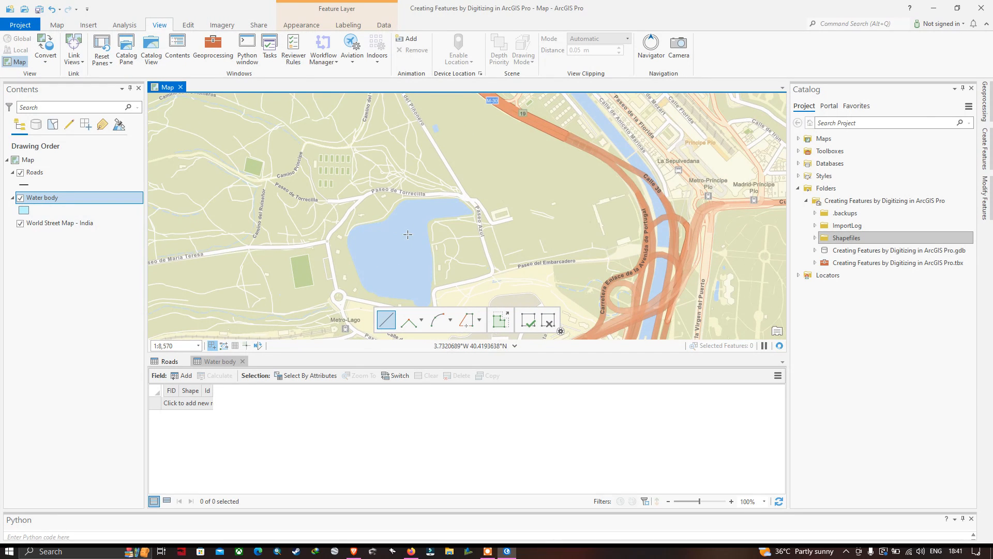
scroll(448, 212, up, 2)
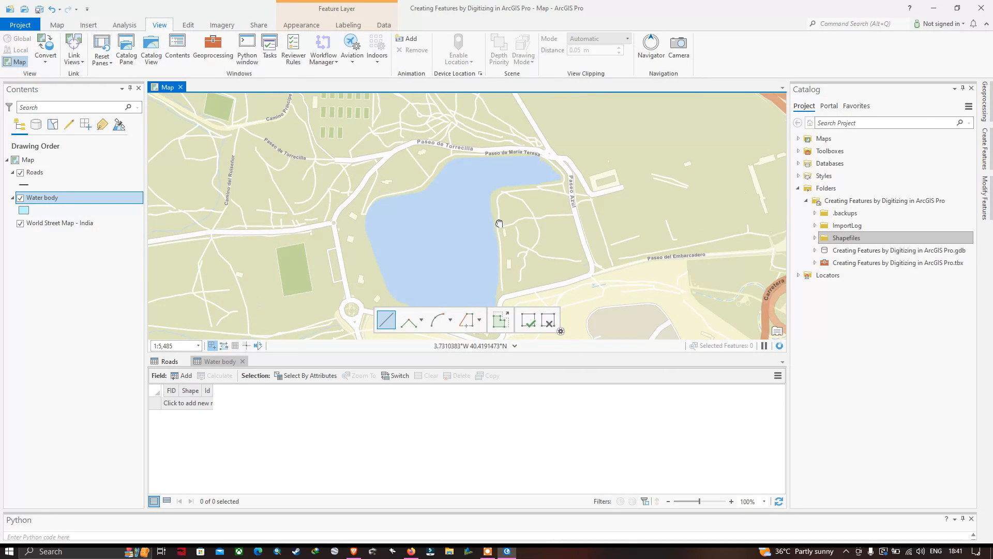
drag(499, 222, 503, 181)
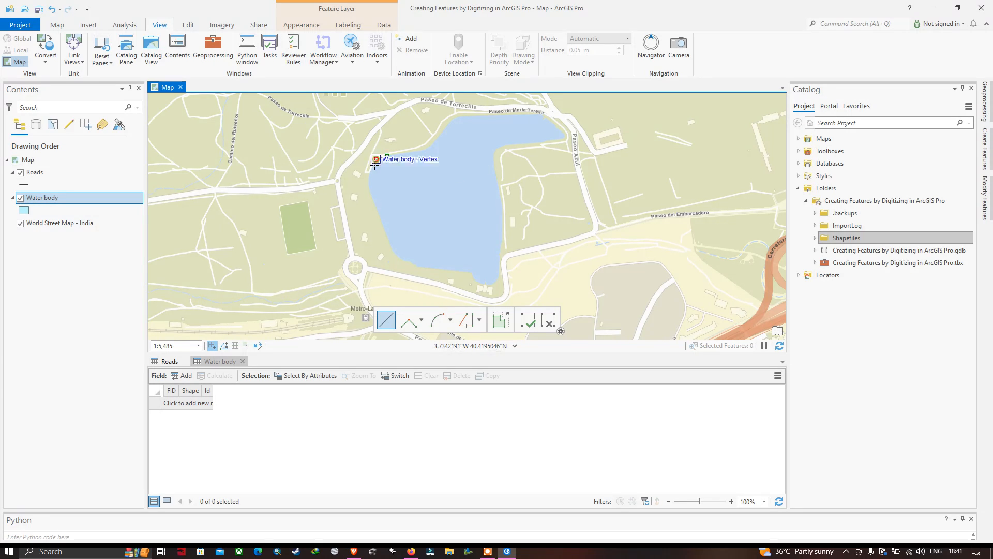
click(376, 159)
click(371, 170)
click(370, 189)
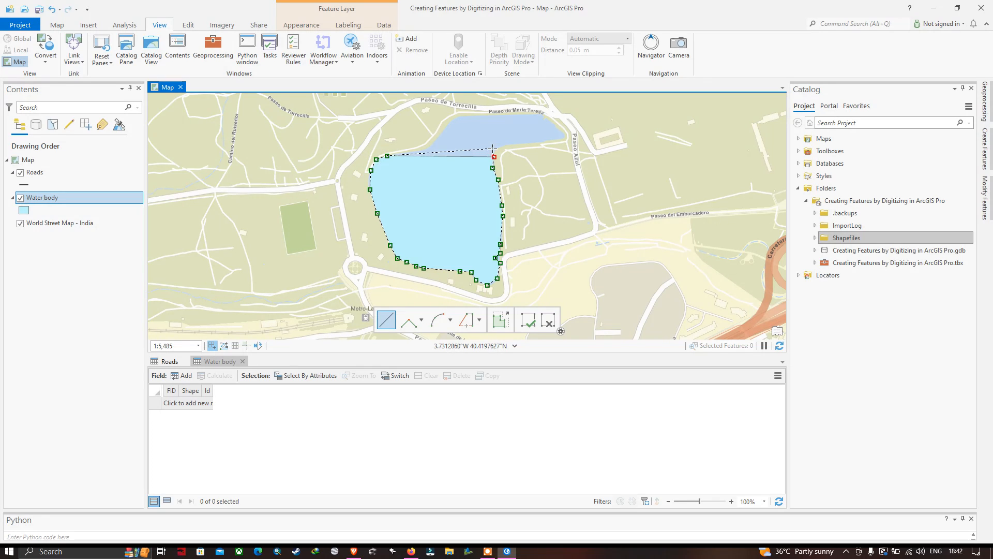
Complete the Metro-Lago lake polygon around its northeastern arm and northern shore, and save all edits
click(496, 149)
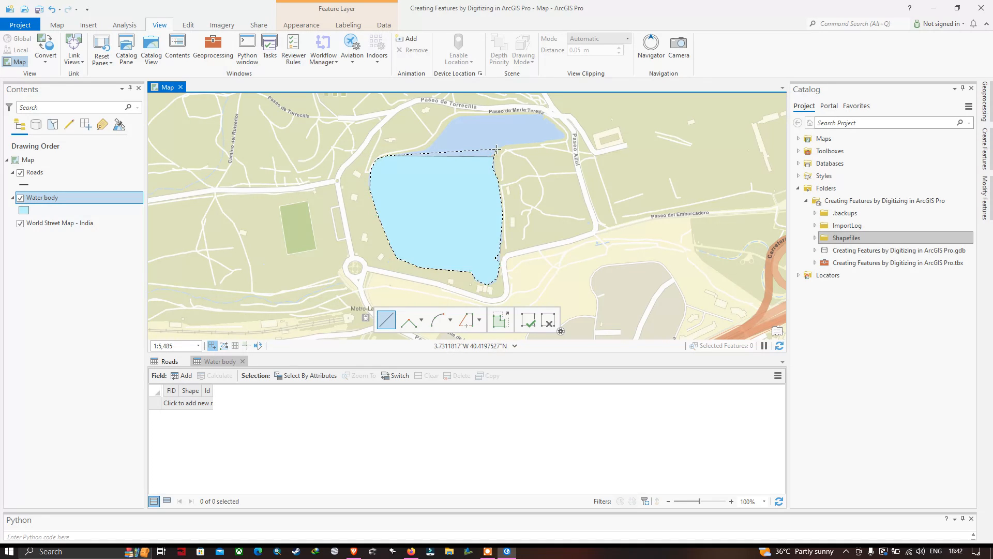
click(502, 144)
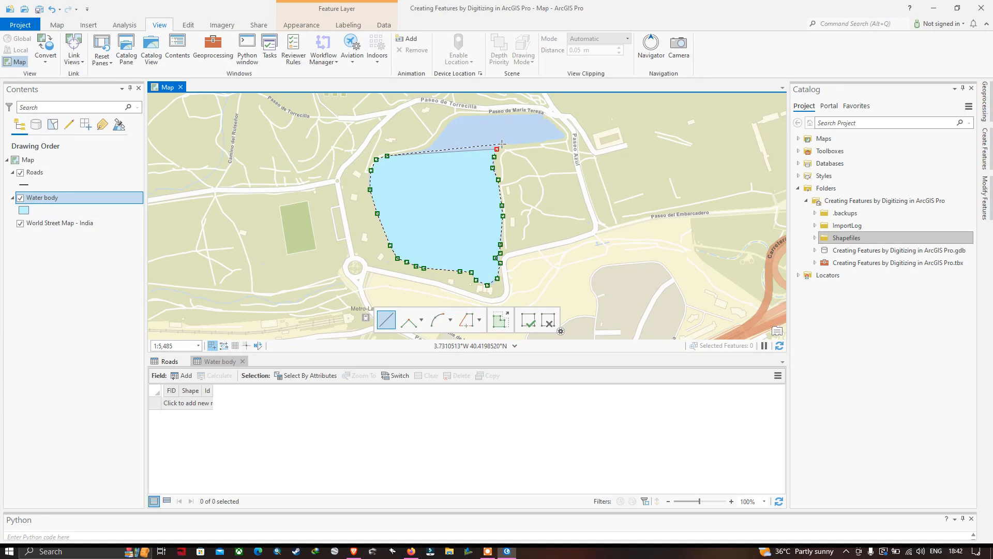
click(516, 143)
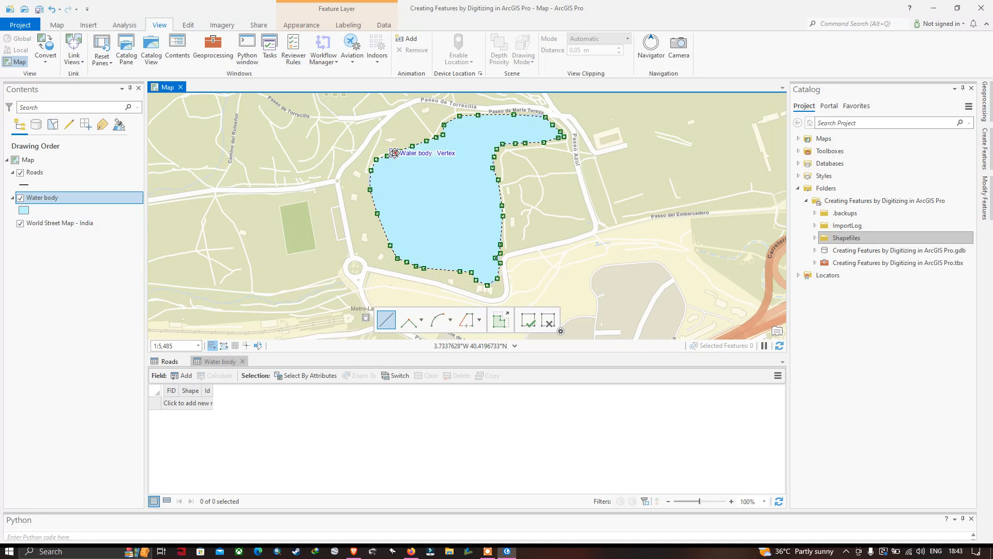
click(395, 154)
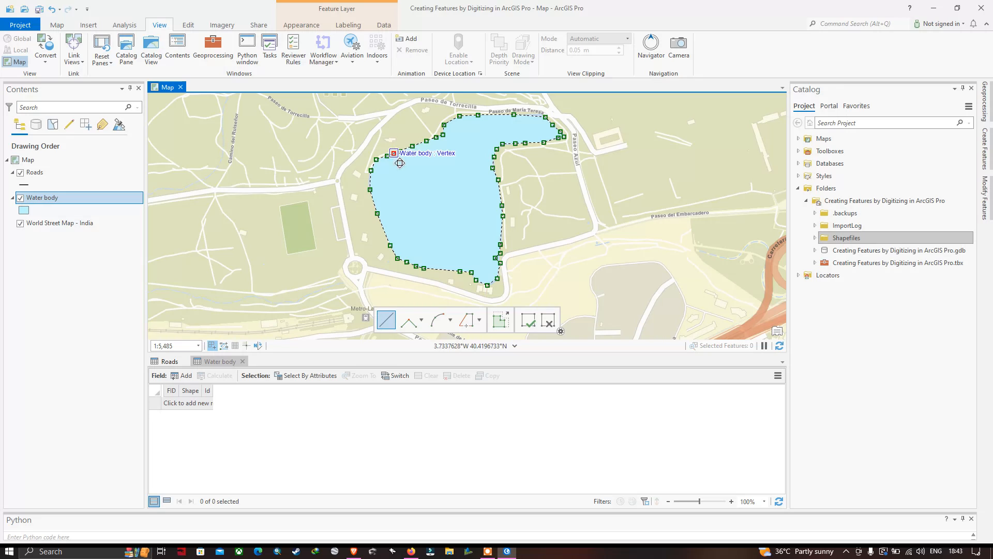
click(528, 320)
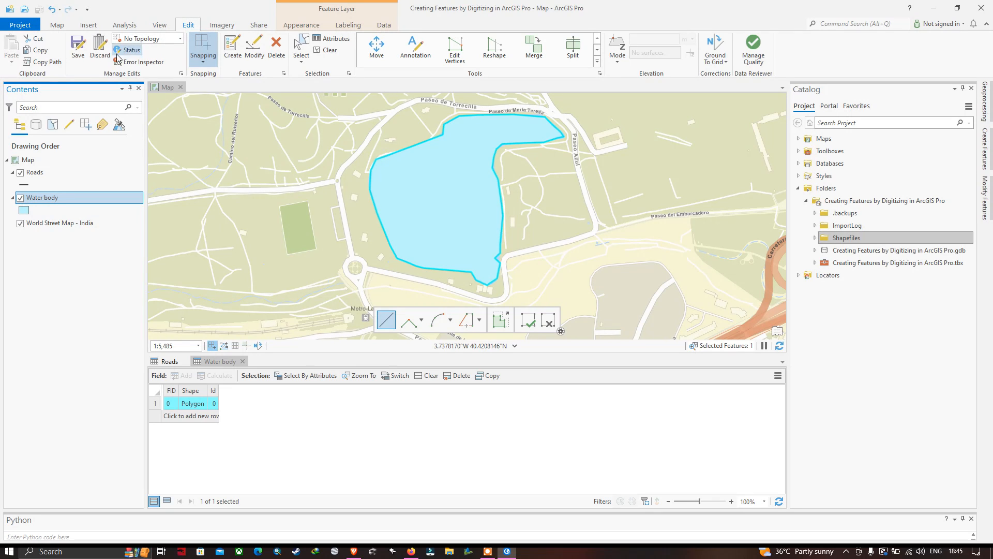
click(78, 49)
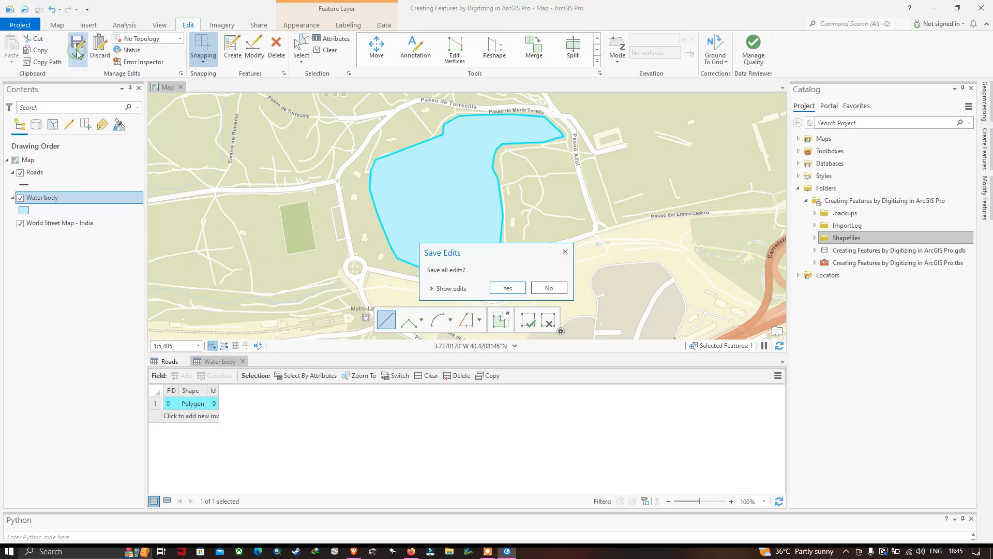
click(508, 288)
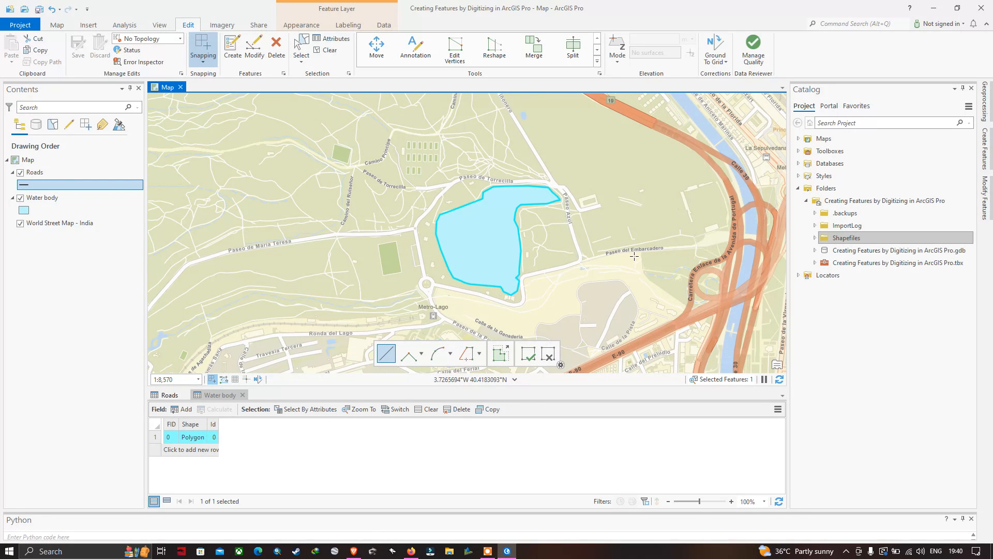
Trace the large rectangular lake in the park east of central Madrid as a second Water body polygon and finish the sketch
scroll(635, 256, down, 2)
scroll(635, 256, down, 2)
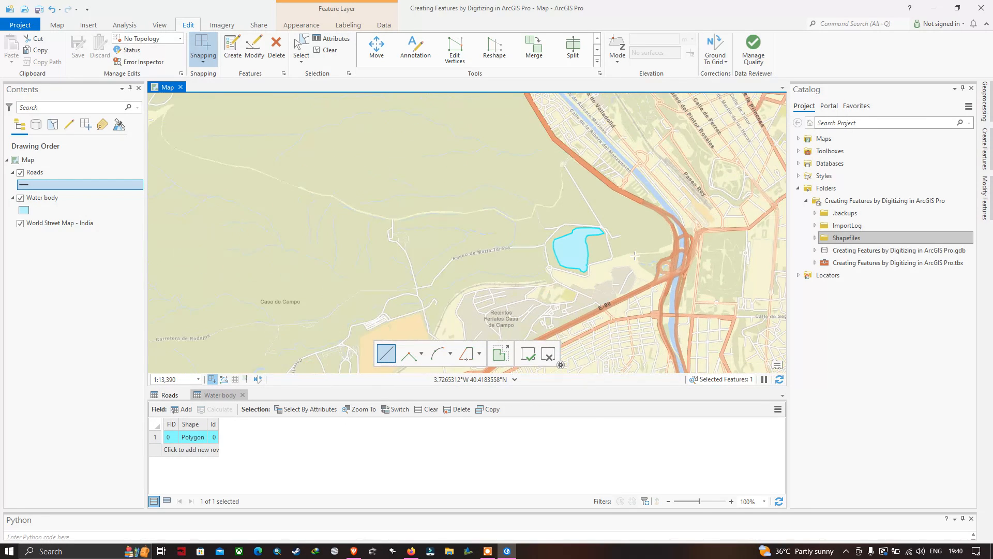
drag(634, 257, 338, 190)
scroll(504, 208, down, 2)
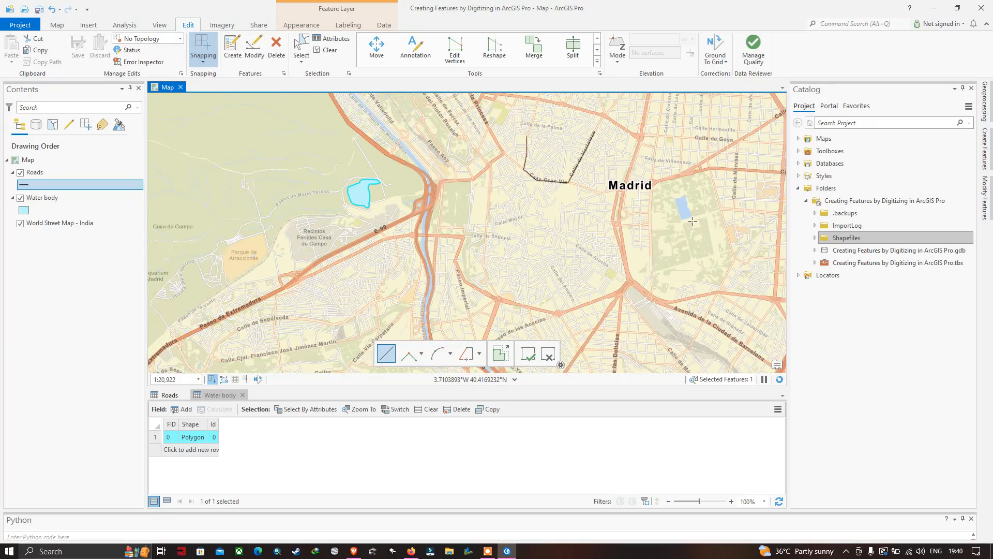
drag(681, 204, 429, 221)
scroll(429, 220, up, 8)
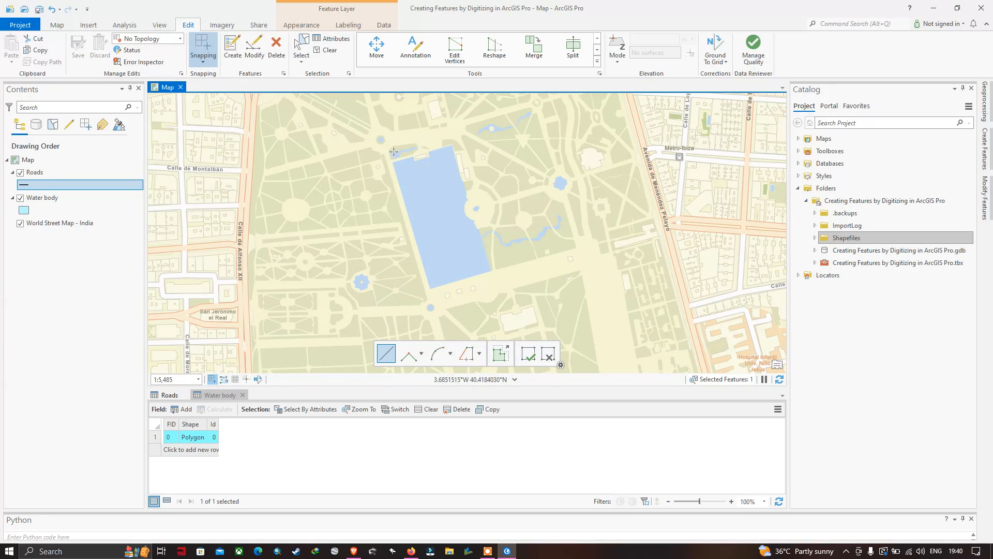
drag(443, 147, 461, 187)
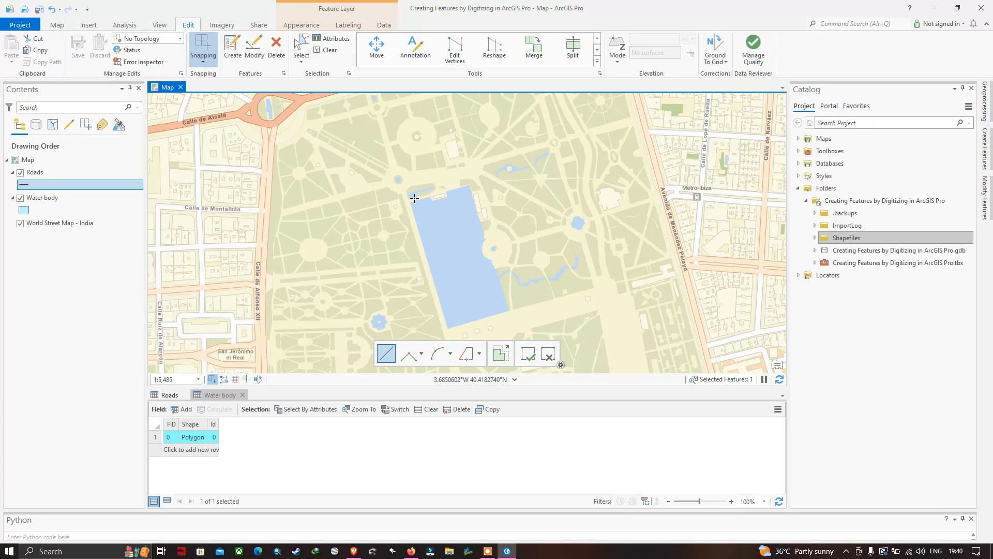
click(411, 203)
click(432, 196)
click(433, 200)
click(448, 197)
click(446, 192)
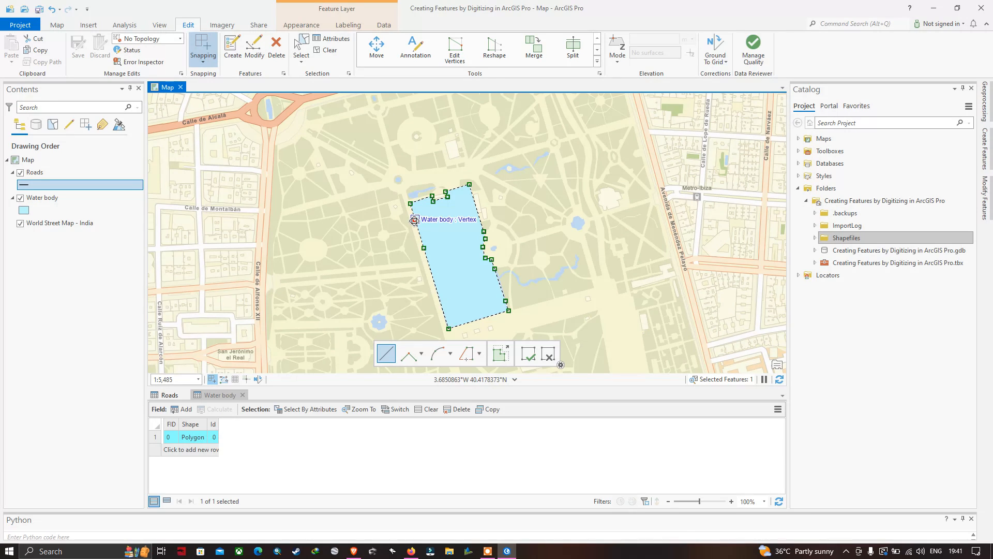
click(415, 220)
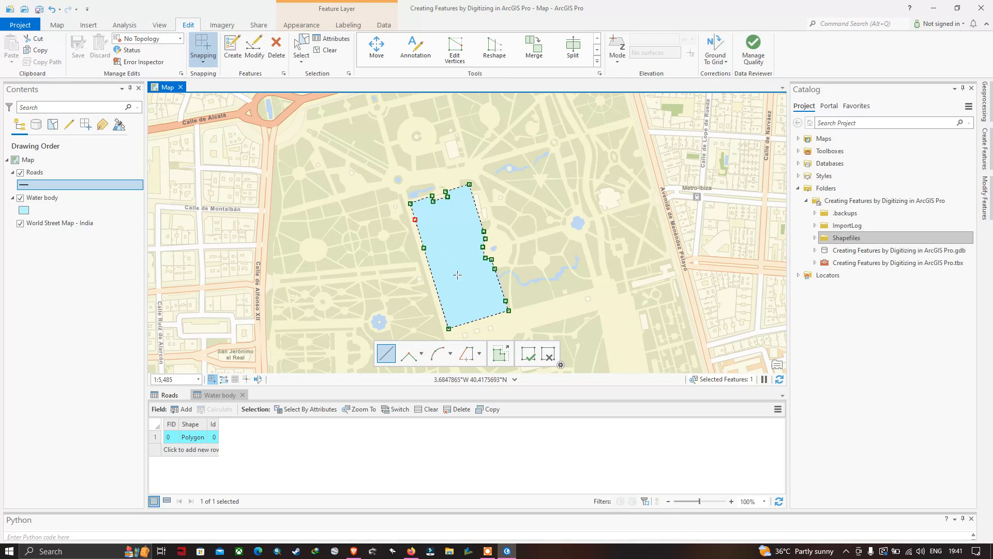
click(530, 354)
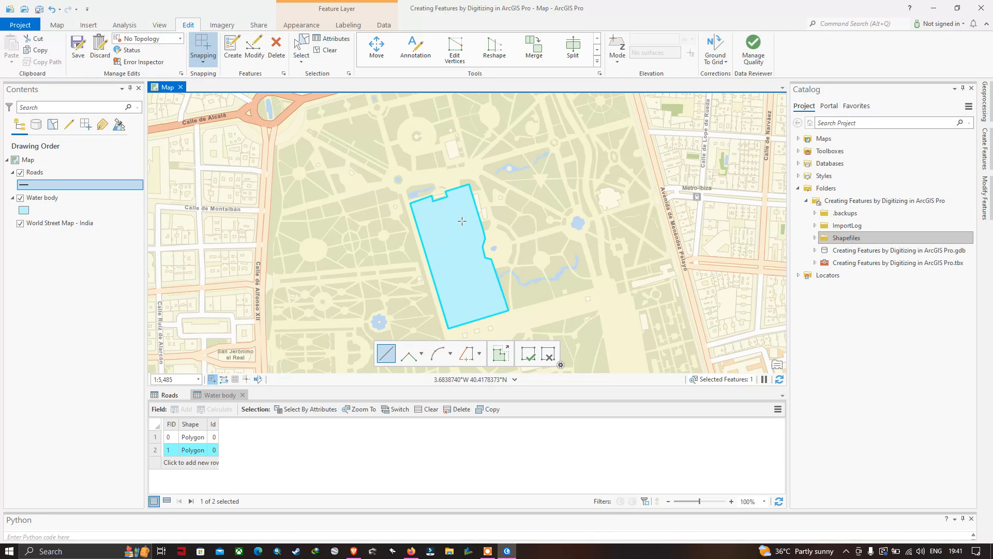
Set the Water body layer's single symbol fill to No color in its symbology
click(43, 201)
right_click(43, 198)
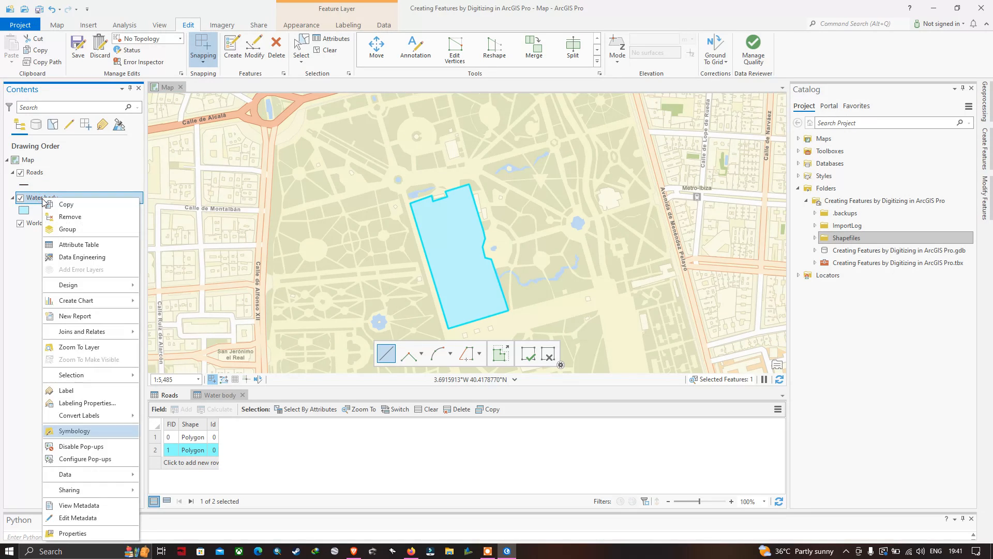
click(92, 433)
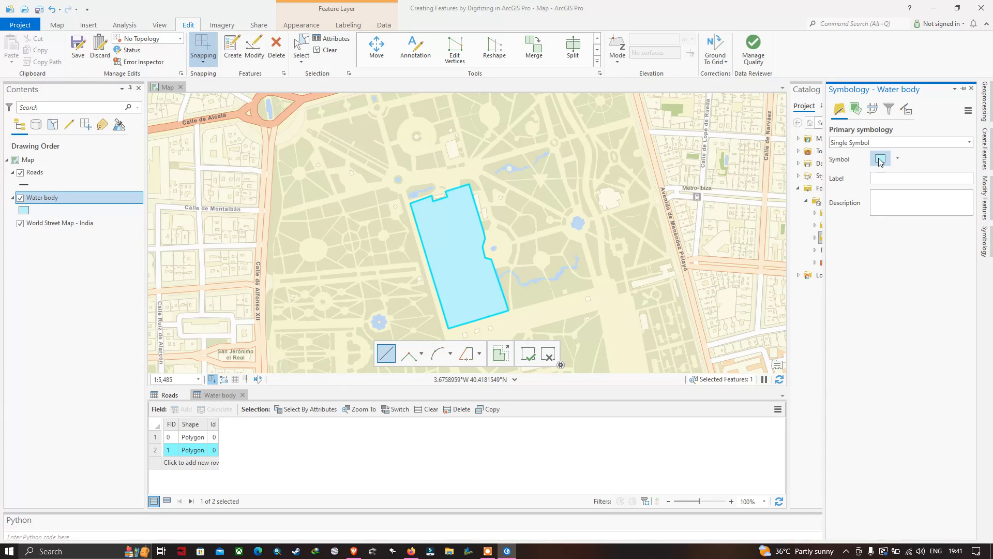
click(881, 160)
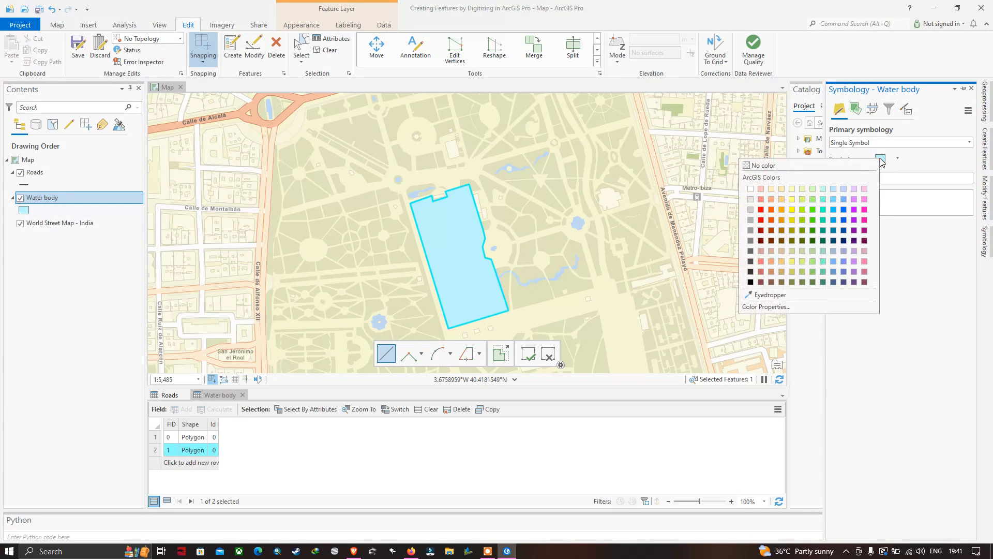
click(748, 166)
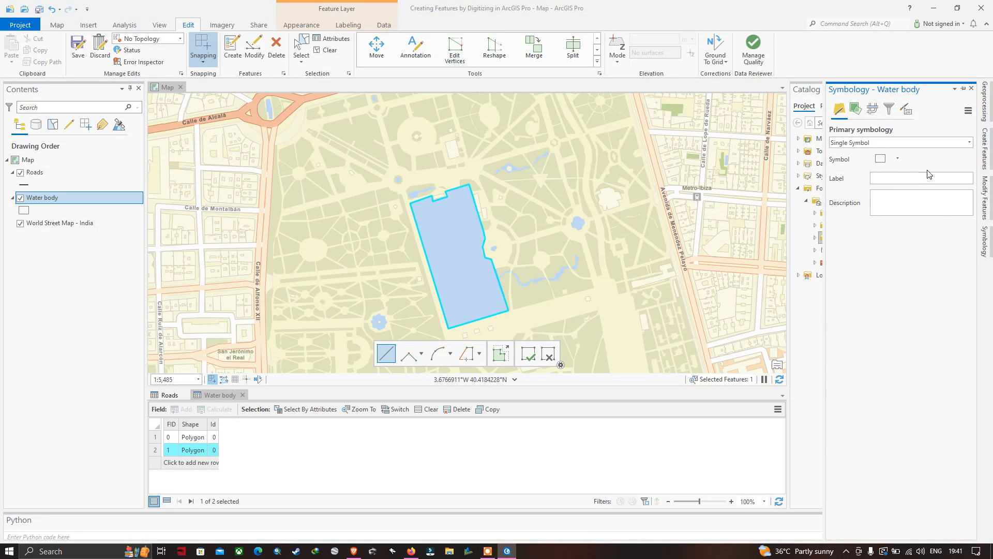
click(972, 89)
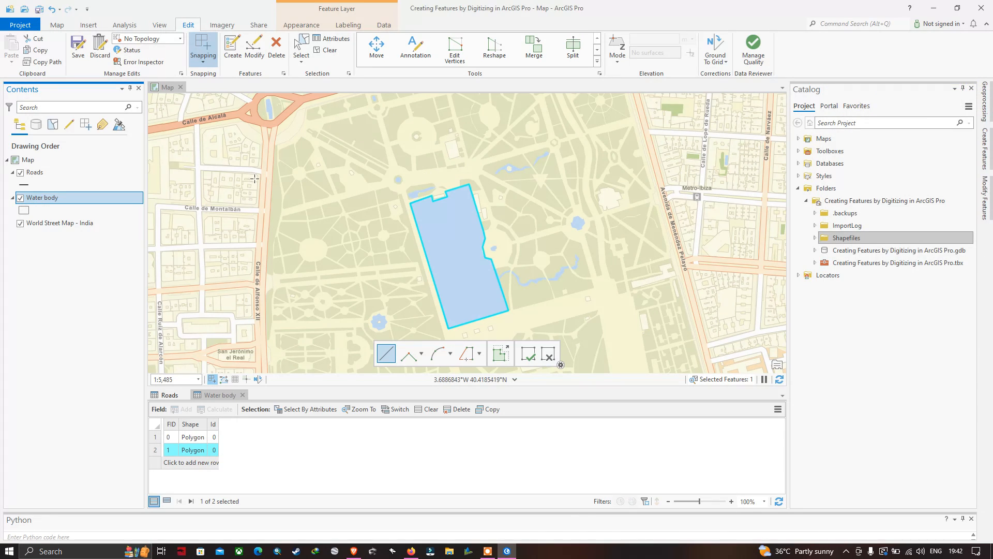
Save all edits and clear the feature selection
click(78, 50)
click(508, 288)
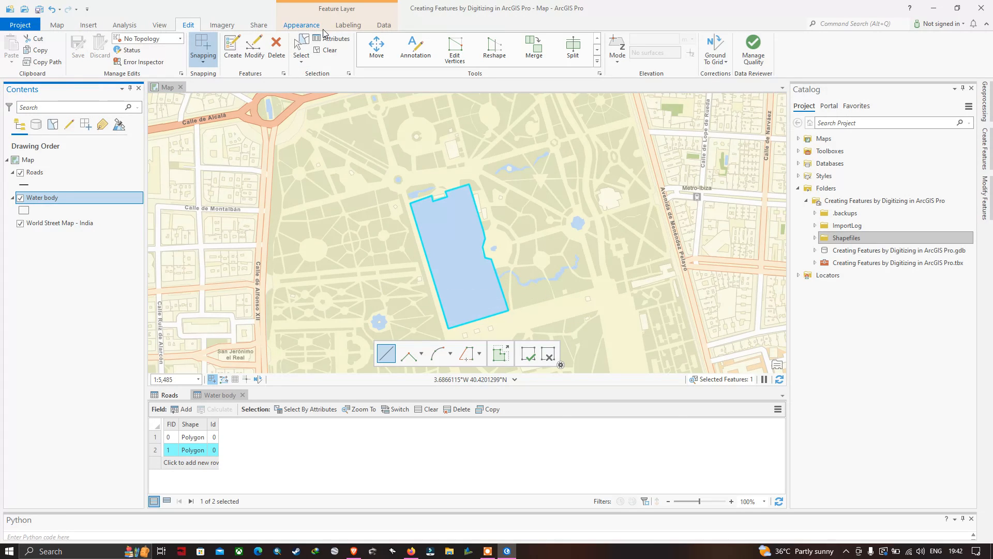
click(327, 50)
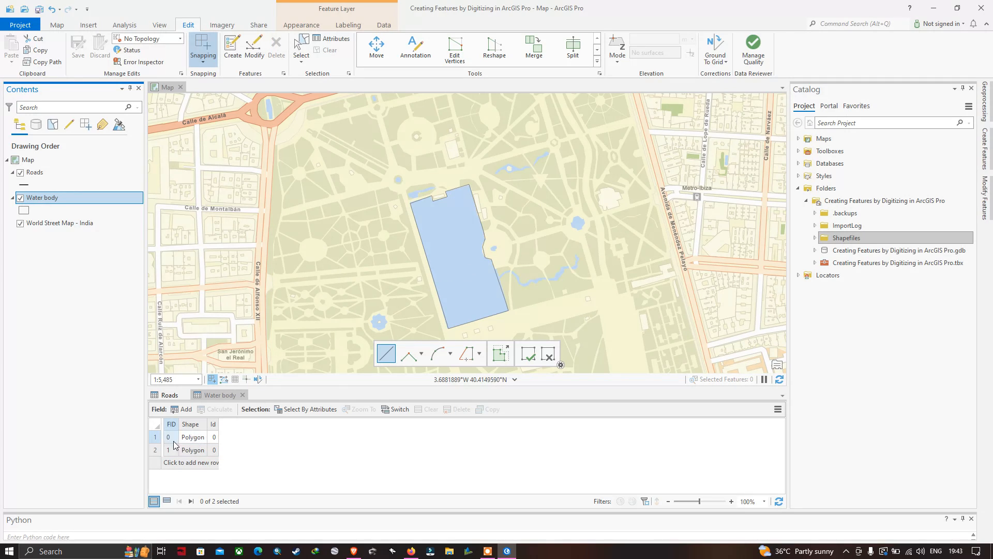
Use Autocomplete Polygon with the Water body template to trace the curved green patch adjoining the rectangular lake's northeastern corner
scroll(415, 309, down, 2)
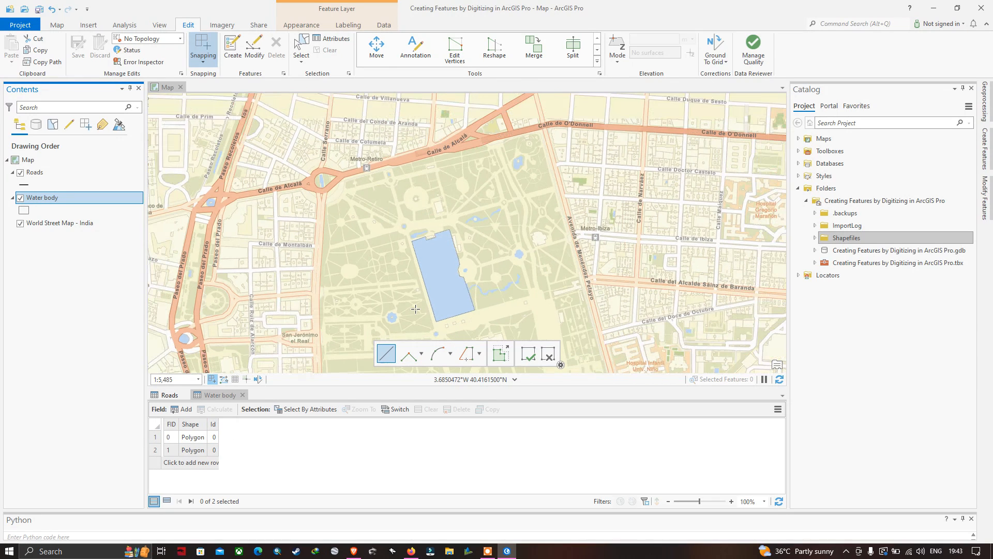
click(159, 453)
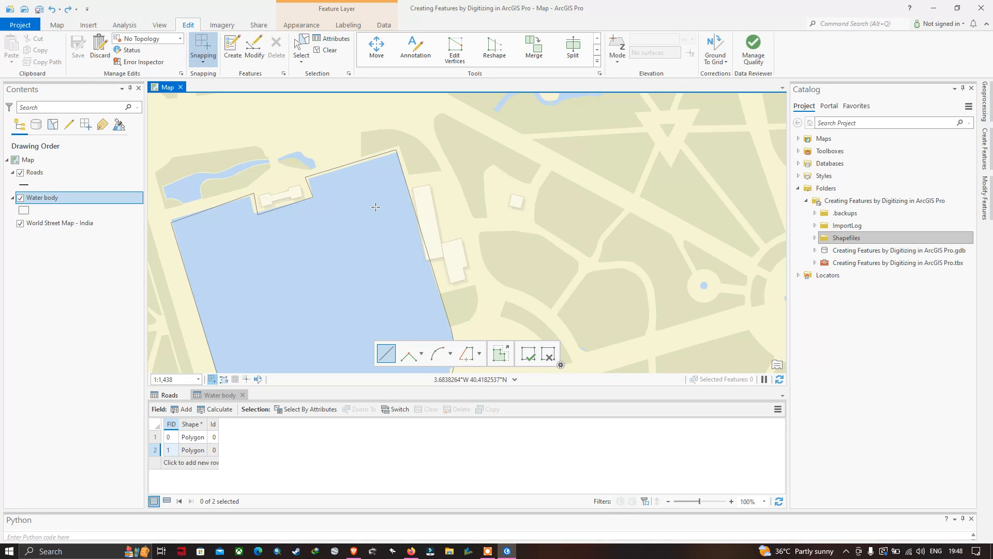
click(228, 52)
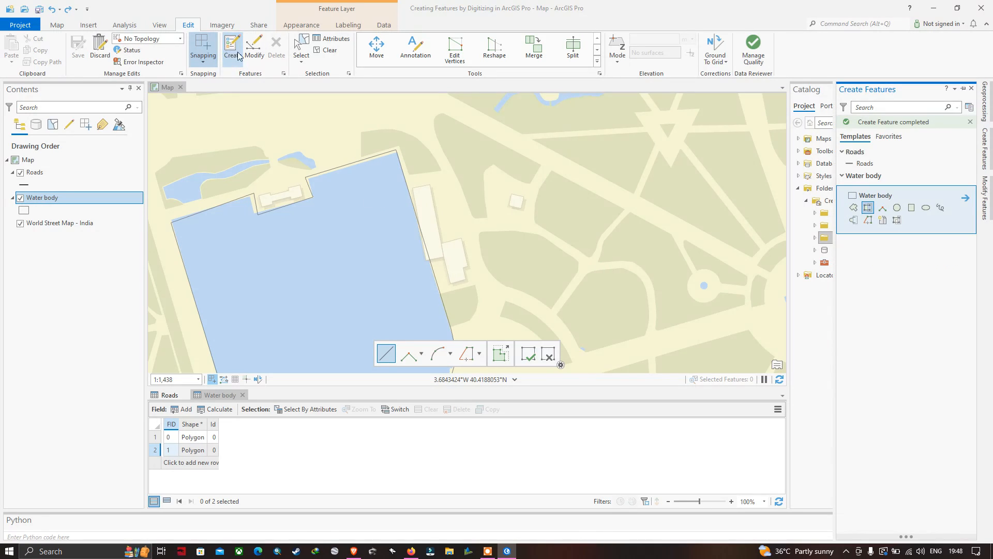
click(868, 209)
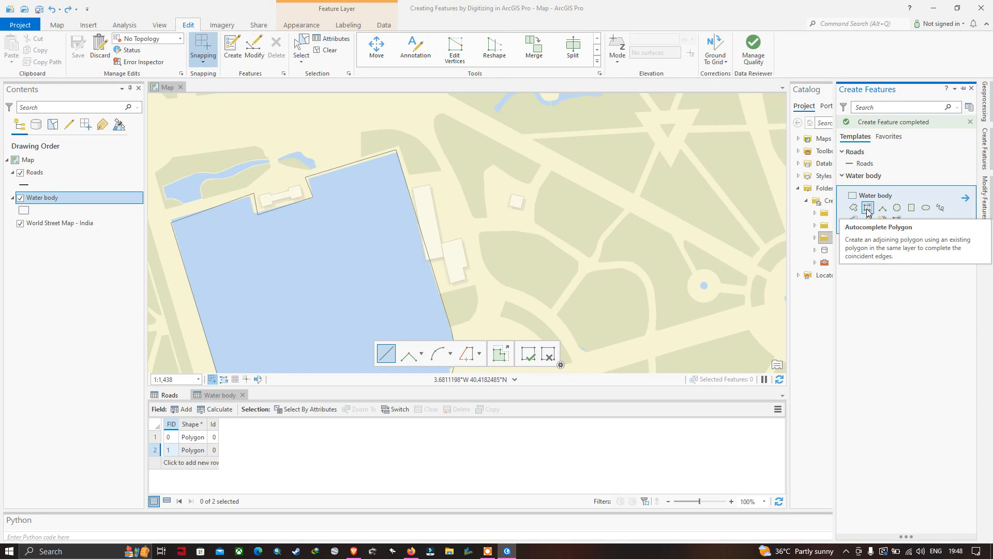
click(361, 160)
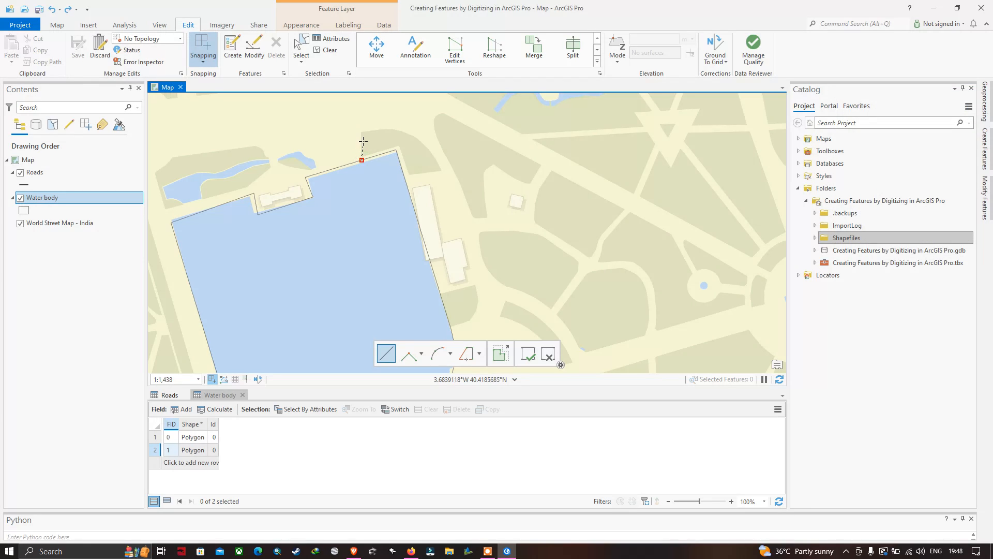
click(361, 133)
click(387, 128)
click(409, 135)
click(423, 145)
click(437, 161)
click(441, 169)
click(406, 174)
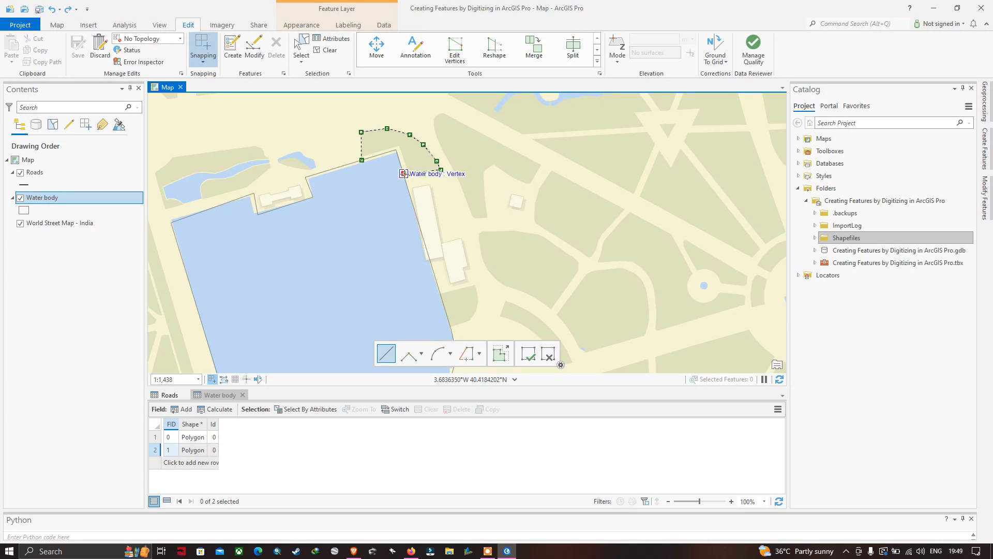
double_click(405, 173)
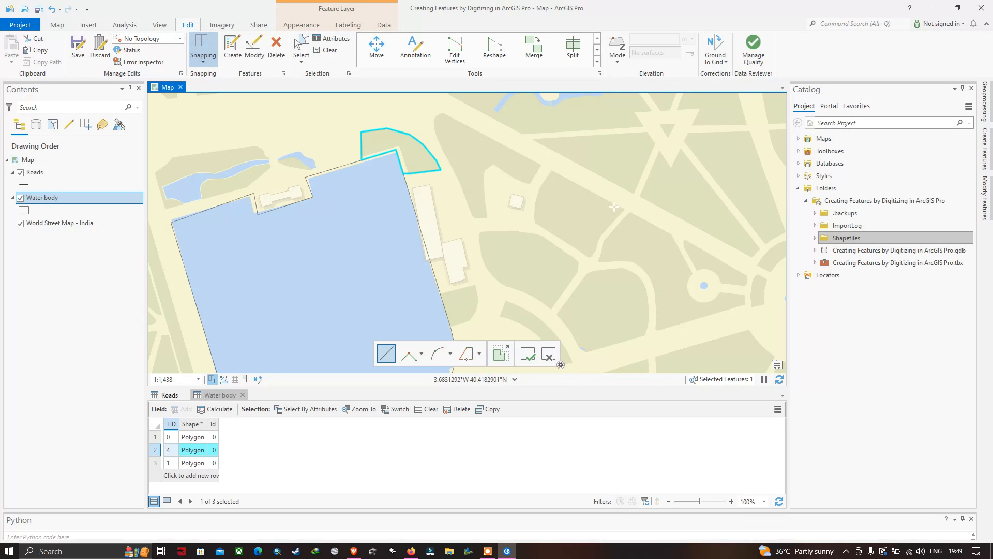
Close the Roads attribute table and save all edits to the Water body layer
click(985, 150)
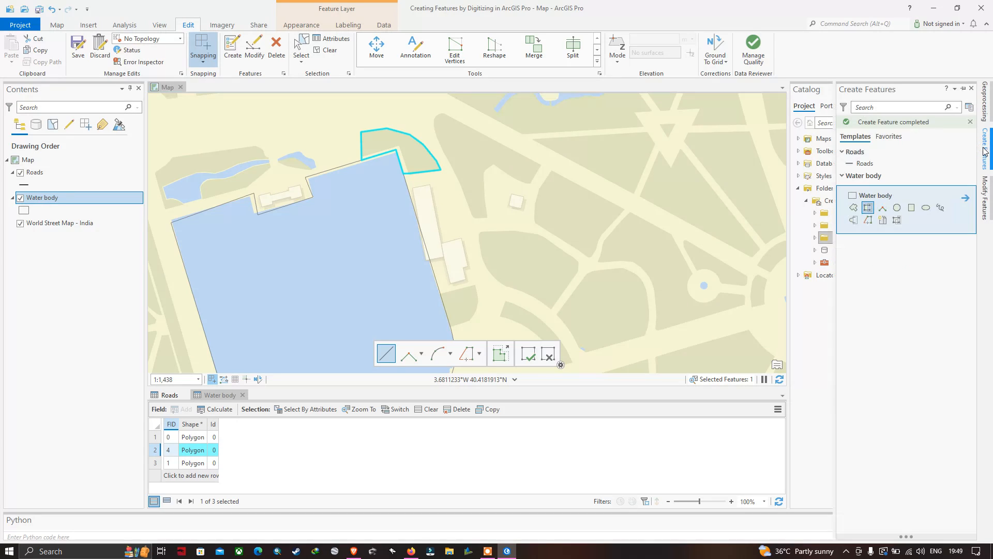
click(868, 208)
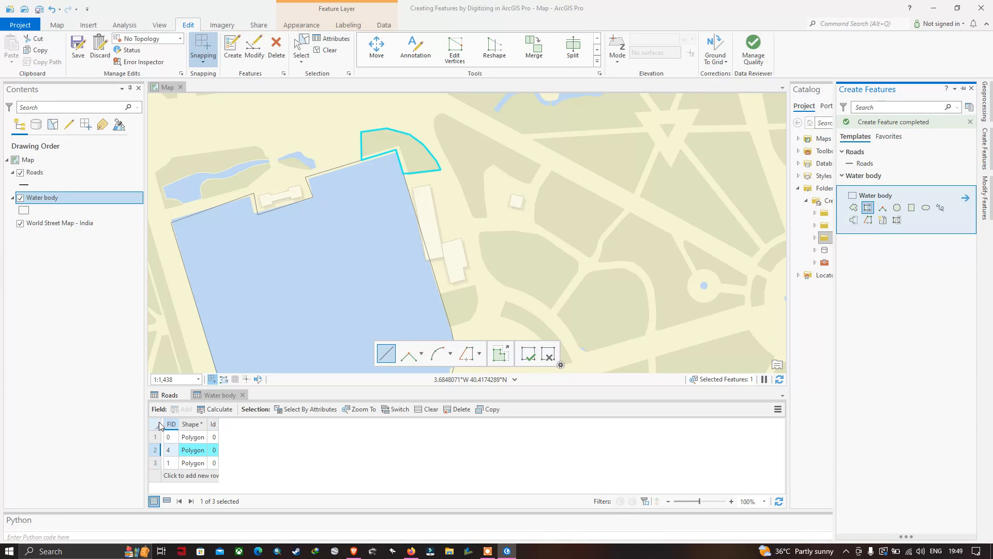
click(183, 395)
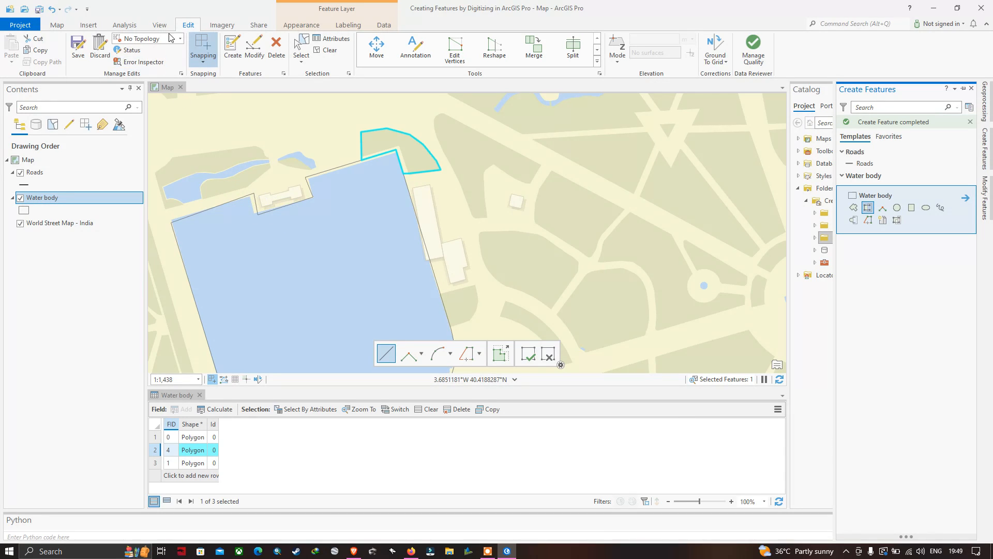
click(79, 53)
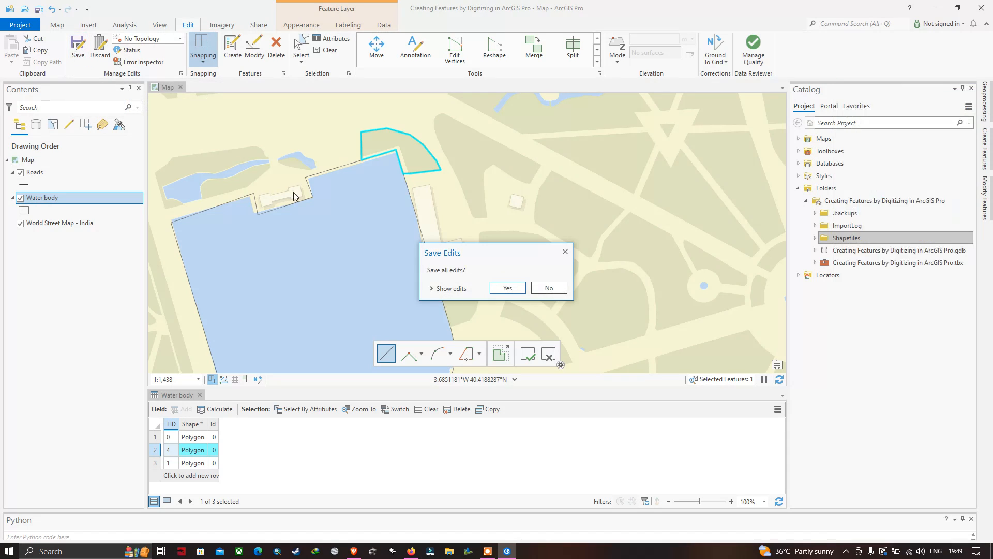
click(506, 288)
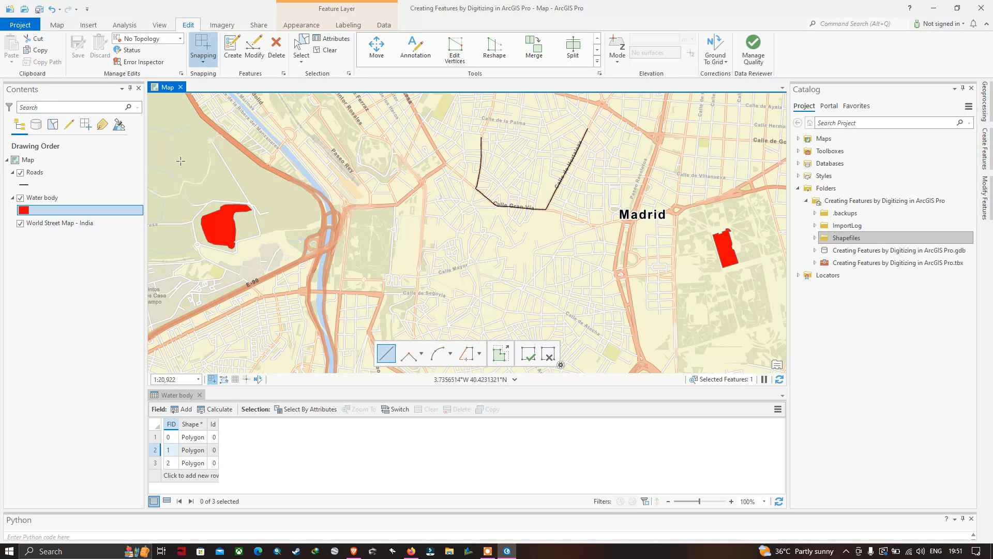
Start creating a new shapefile in the project's Shapefiles folder from the Catalog
click(160, 26)
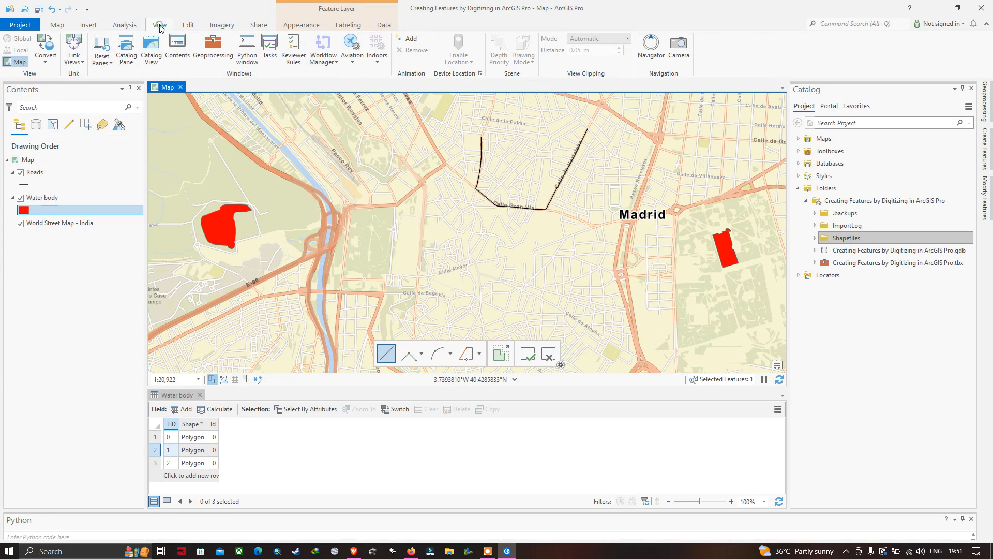
click(126, 50)
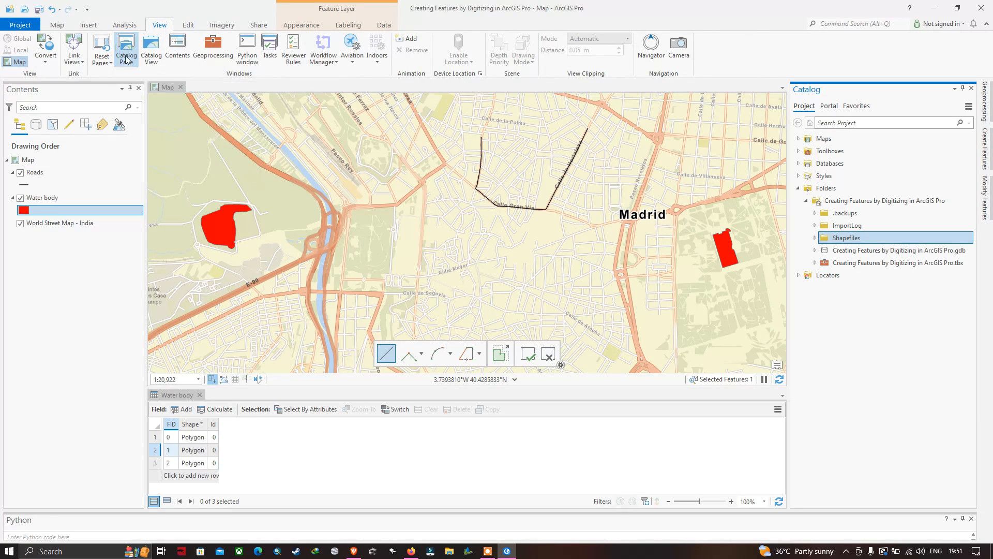
click(798, 188)
click(798, 189)
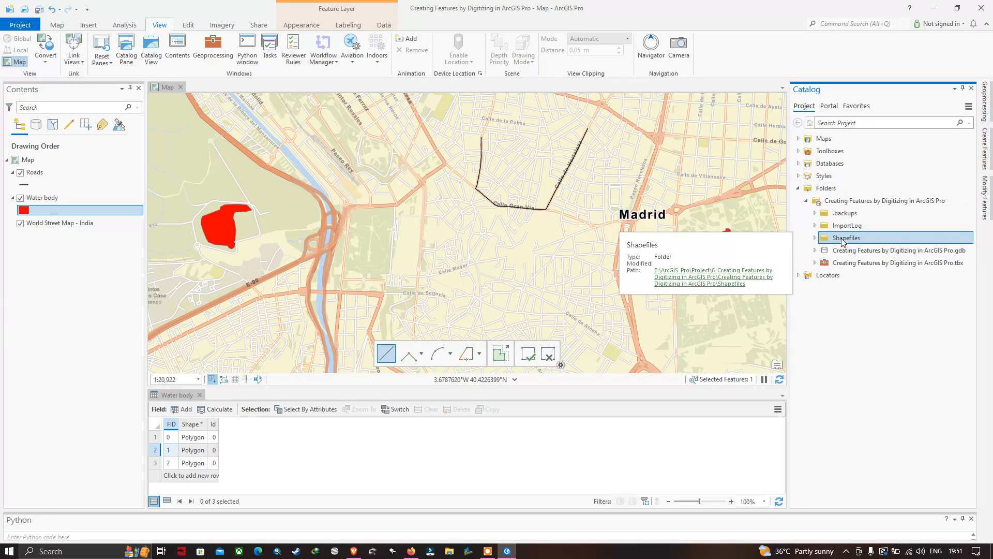
right_click(843, 242)
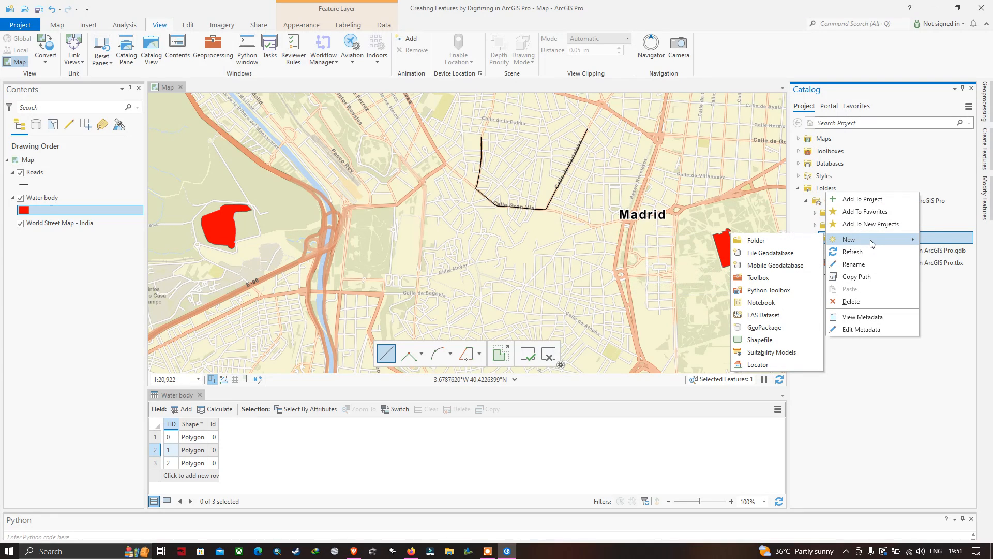
click(761, 340)
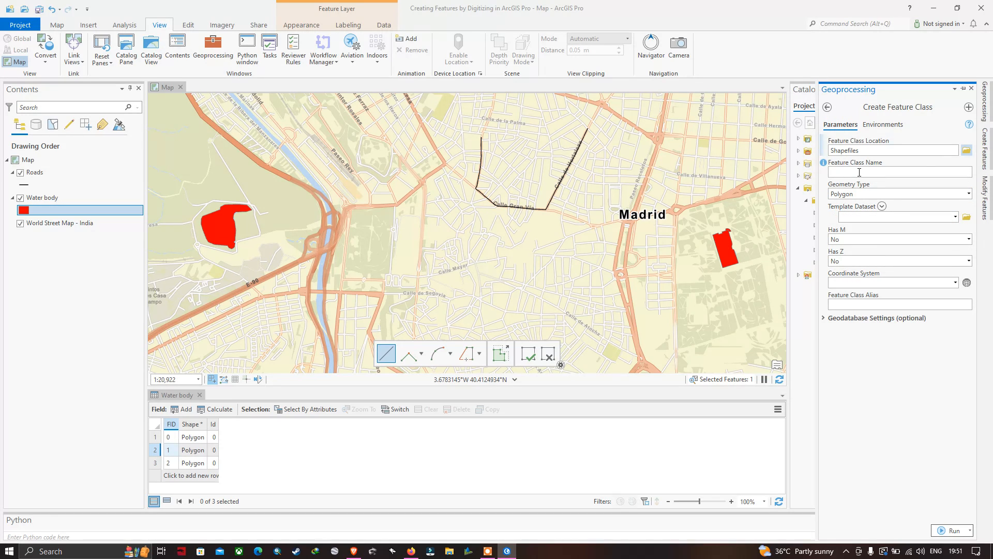
Create the point shapefile named Metro station in the Shapefiles folder, using the current map's WGS_1984_Web_Mercator_Auxiliary_Sphere coordinate system
click(842, 173)
text(Metro station)
key(Tab)
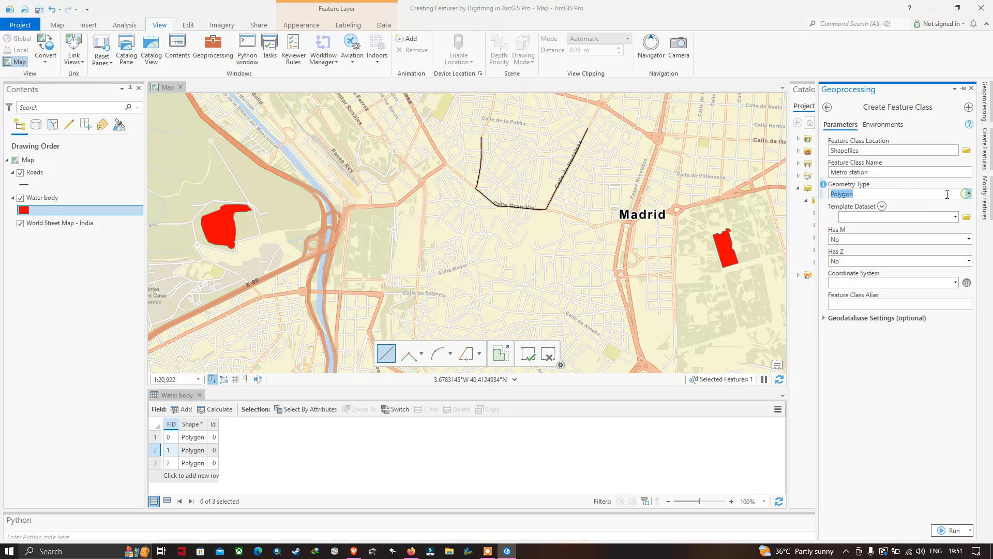
click(970, 195)
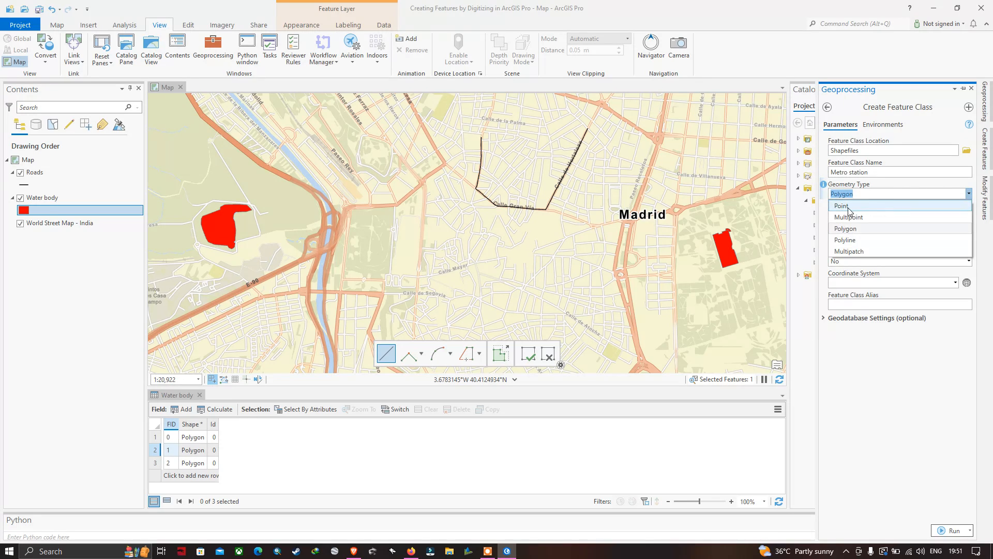
click(842, 206)
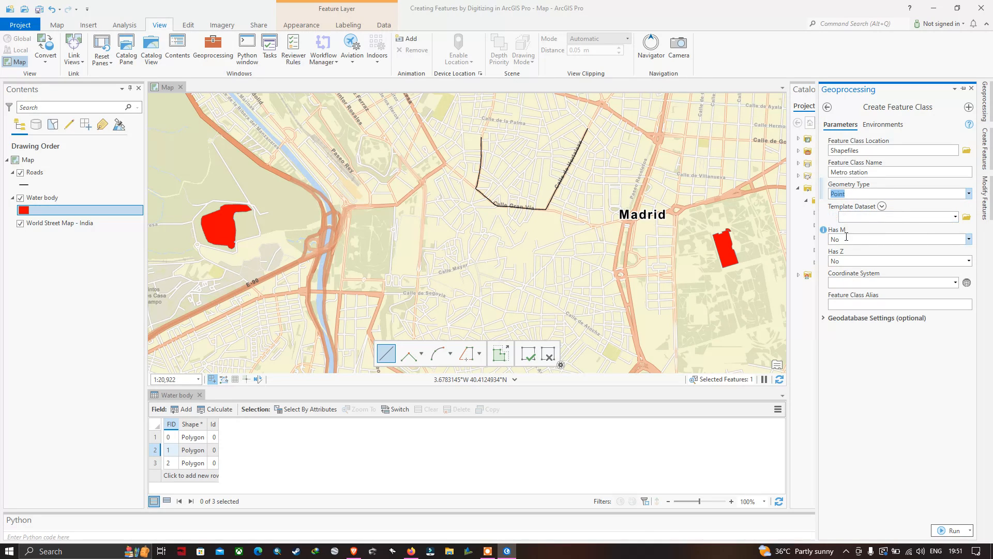
click(956, 283)
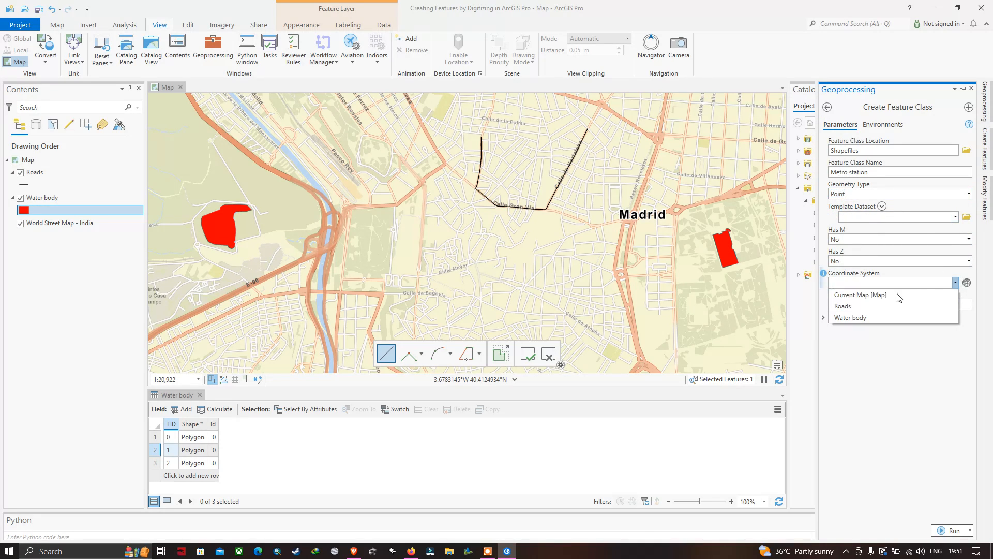
click(858, 299)
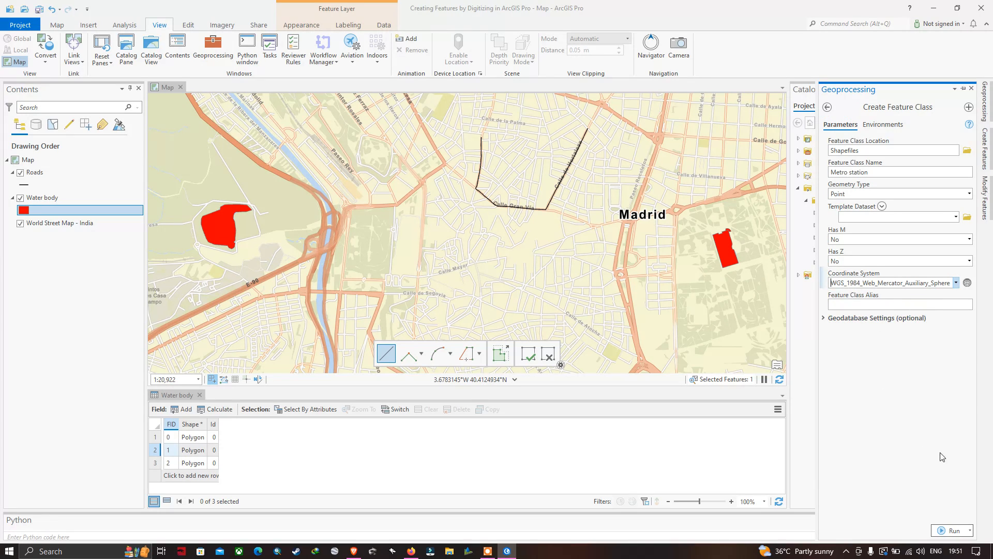
click(954, 530)
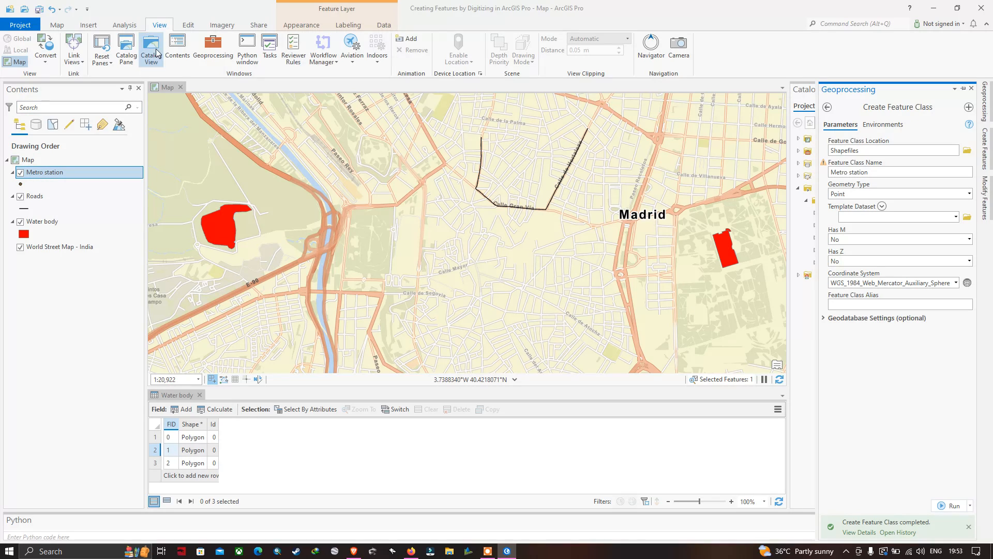
Digitize a point on the Metro-Santo Domingo station symbol using the Metro station template's Point tool
click(183, 26)
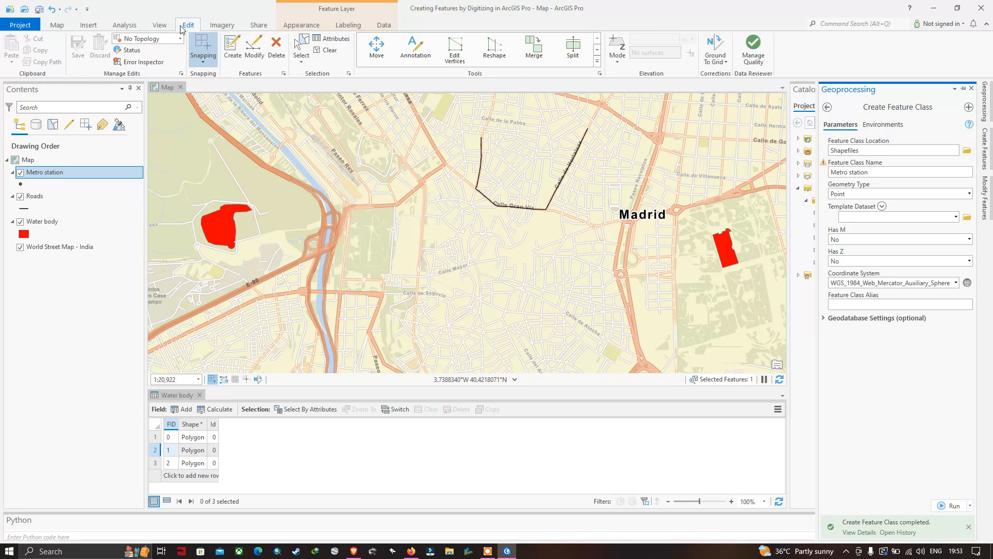
click(233, 52)
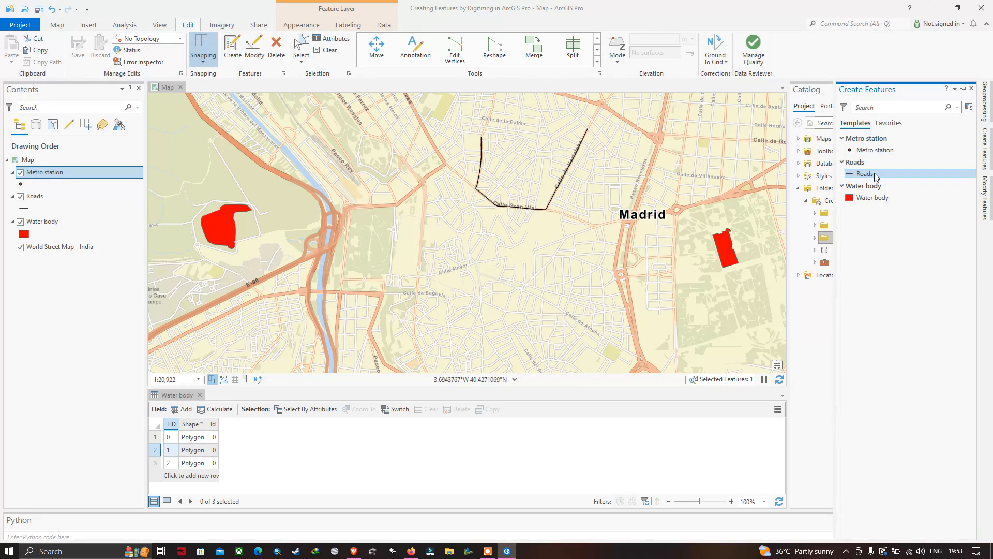
click(867, 152)
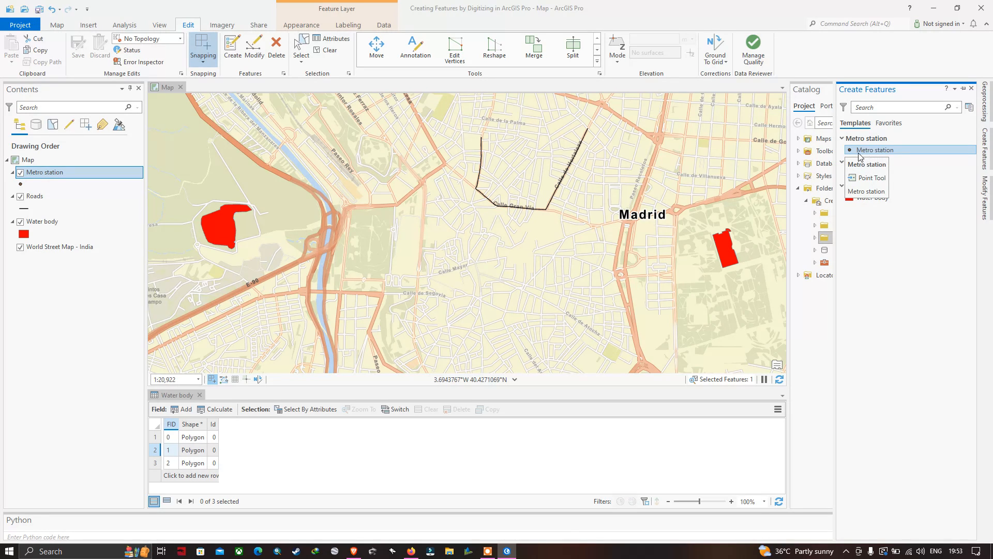
click(883, 156)
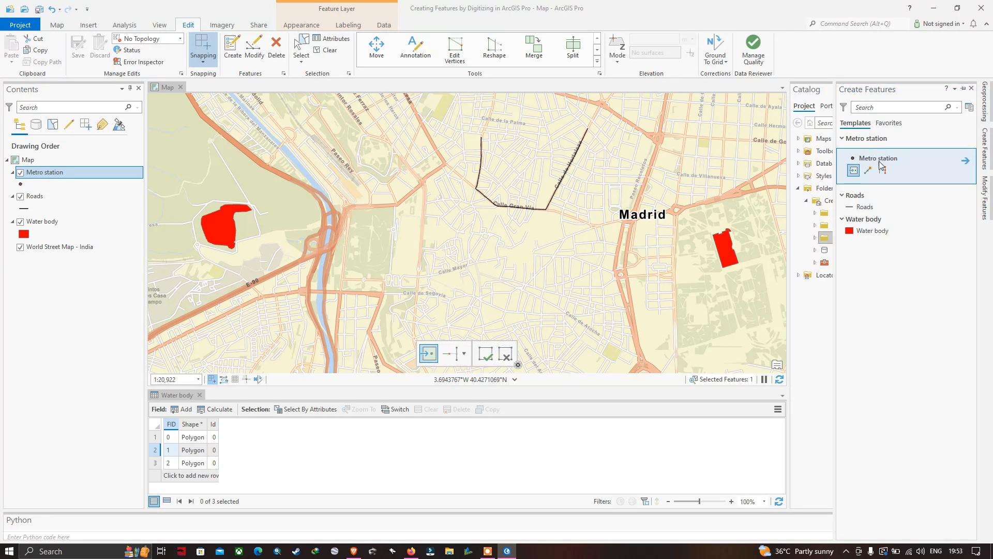
click(853, 172)
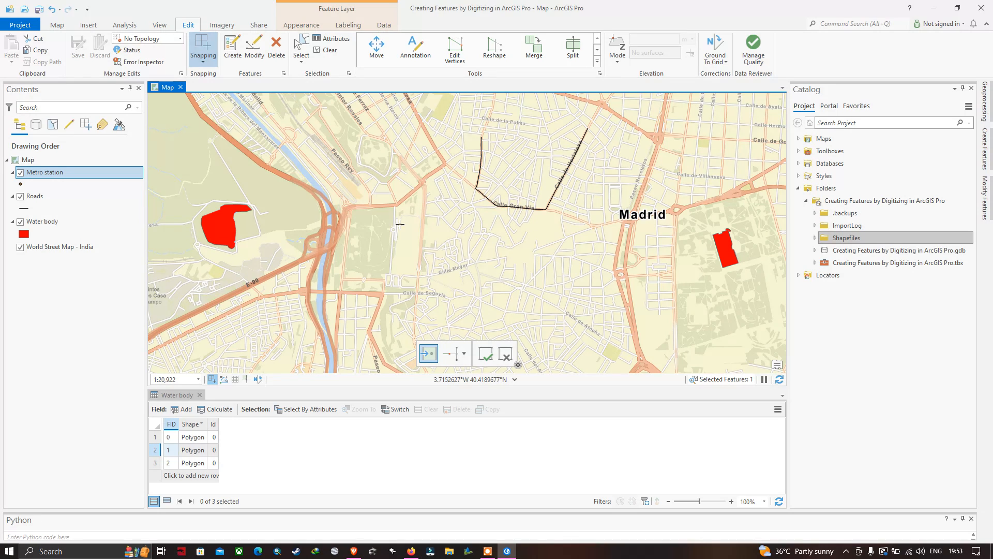
scroll(528, 167, up, 3)
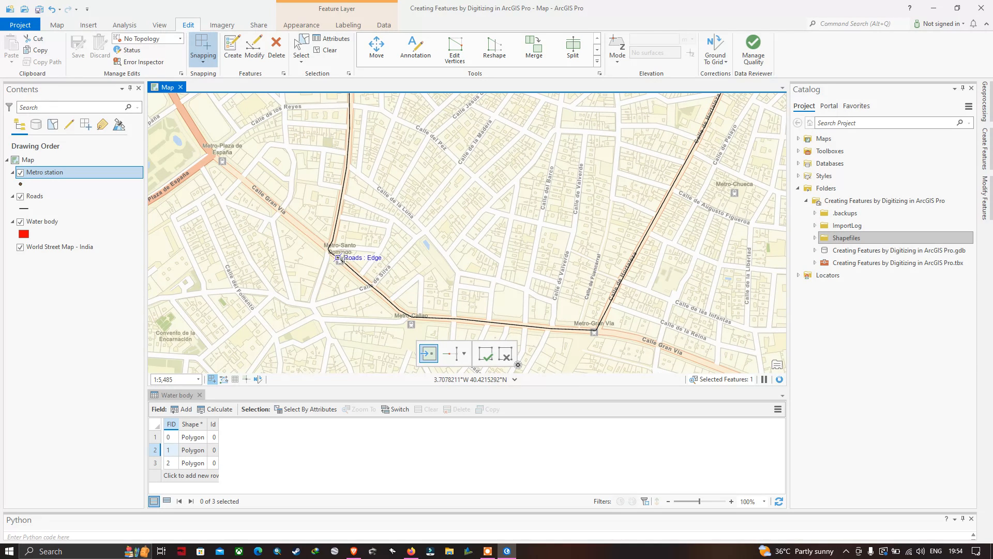
scroll(340, 260, up, 5)
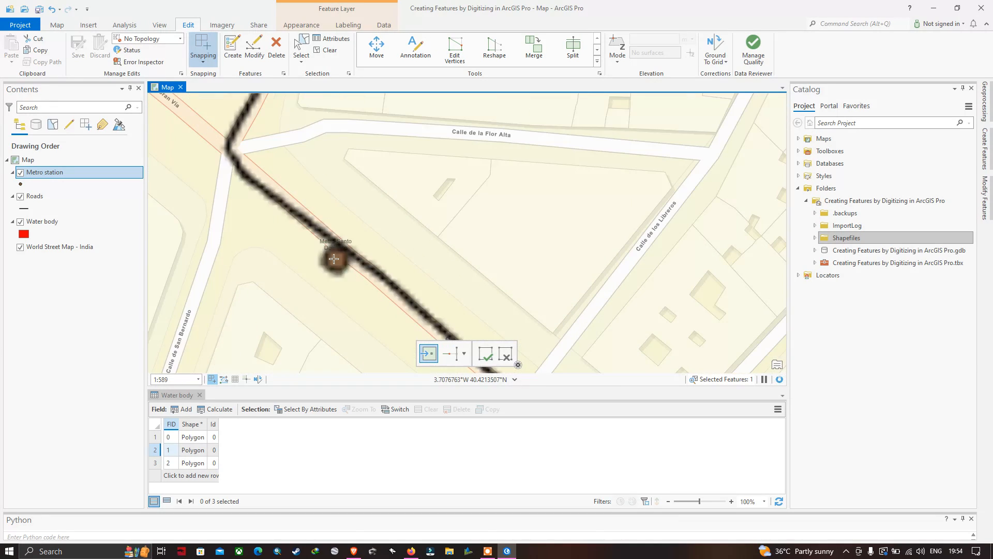
click(372, 284)
scroll(400, 302, down, 3)
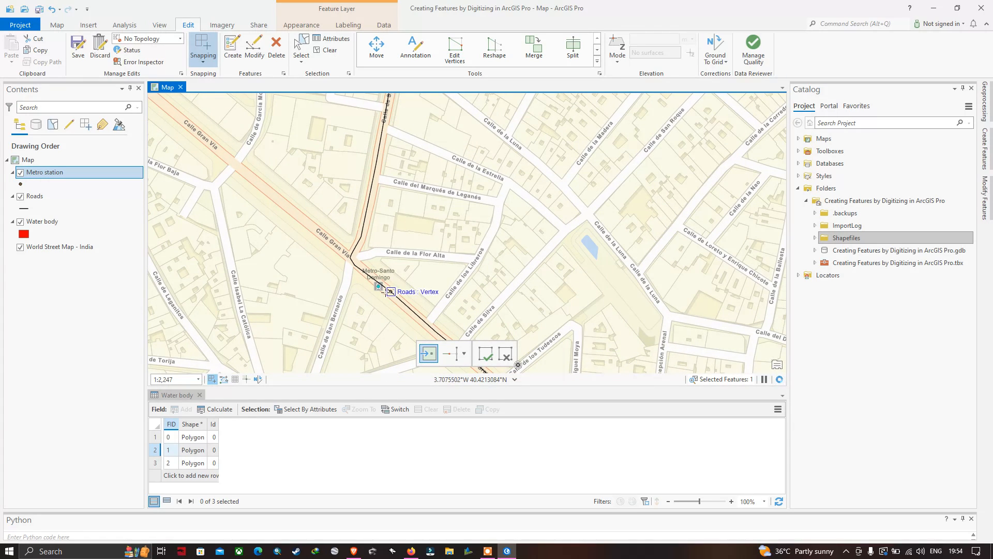
Open the Metro station attribute table, close the Water body table, and enlarge the map area above it
right_click(40, 179)
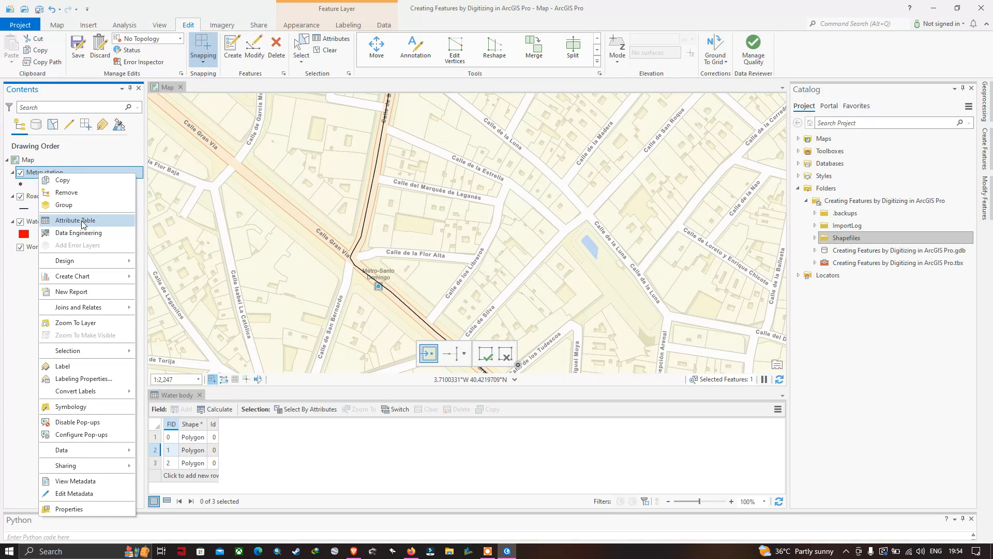
click(83, 224)
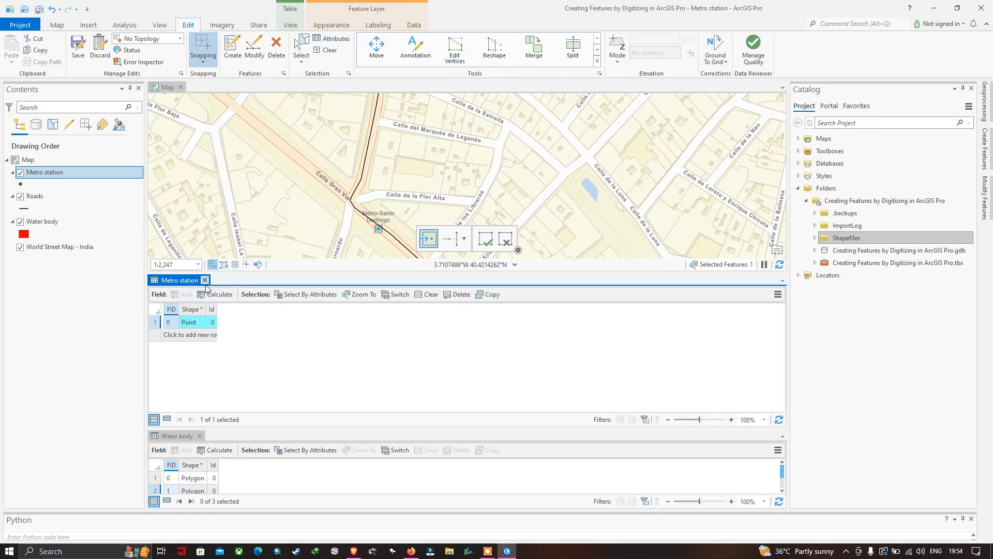
click(211, 322)
click(200, 436)
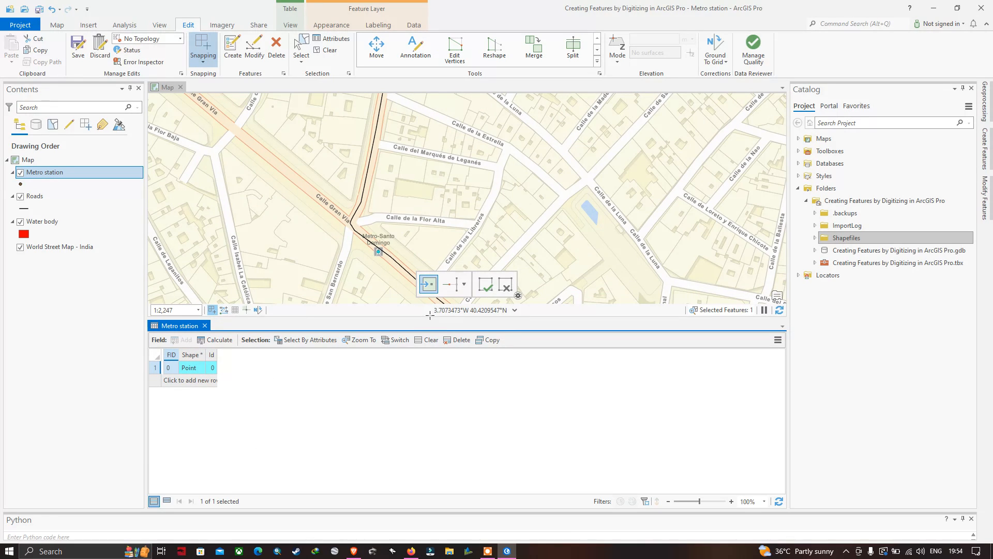
drag(430, 315, 430, 384)
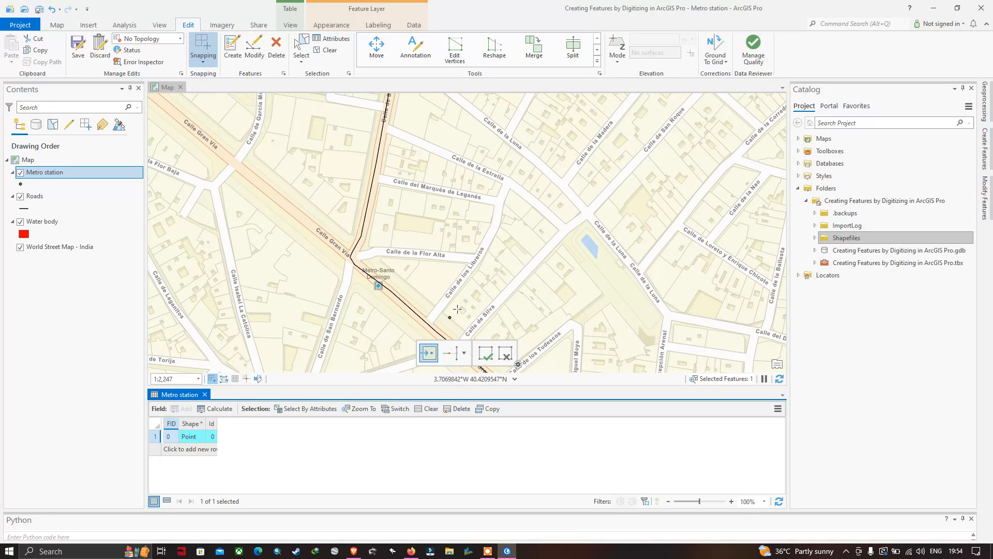
Digitize Metro station points on the Metro-Callao and Metro-Gran Vía station symbols
drag(457, 309, 417, 227)
scroll(457, 273, down, 2)
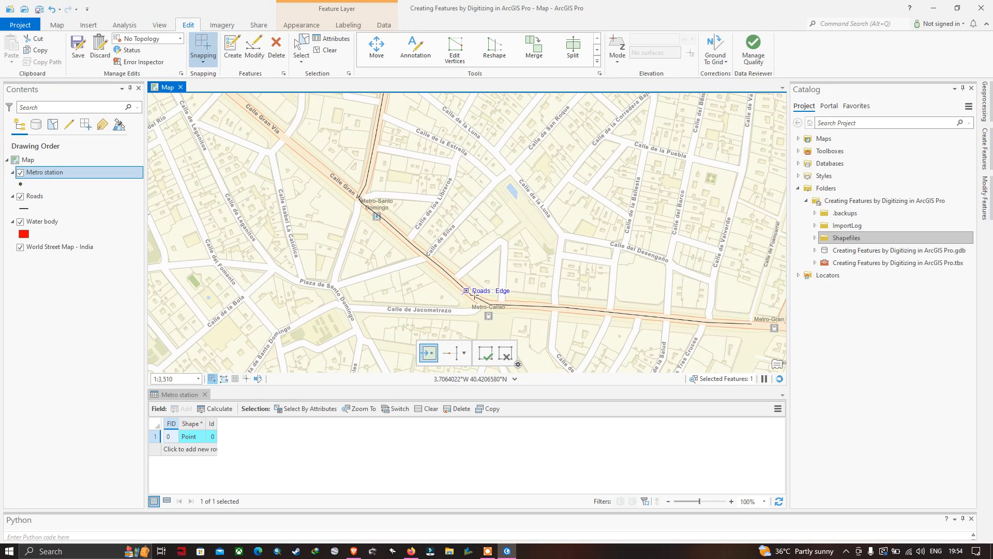
click(488, 314)
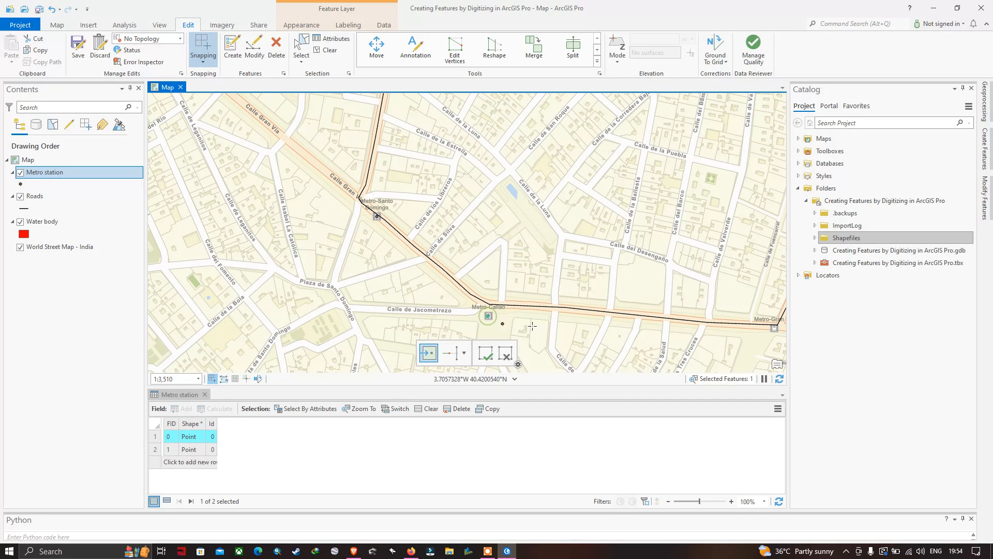
drag(711, 317, 517, 284)
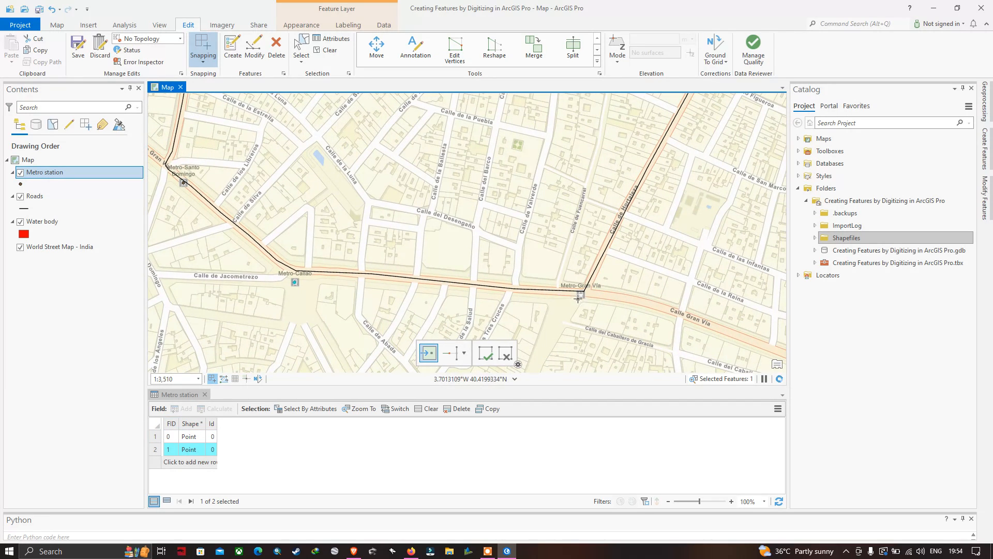
scroll(570, 290, up, 4)
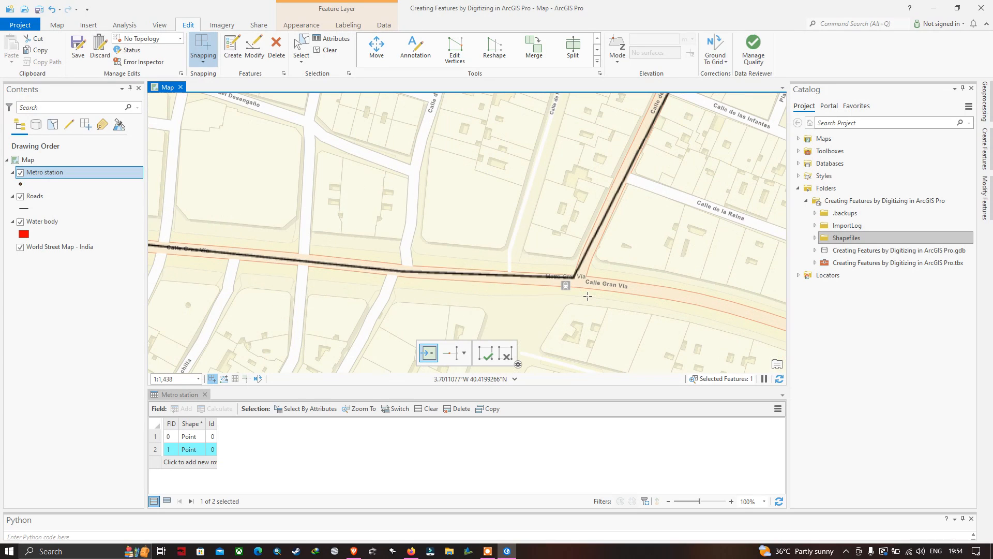
click(566, 285)
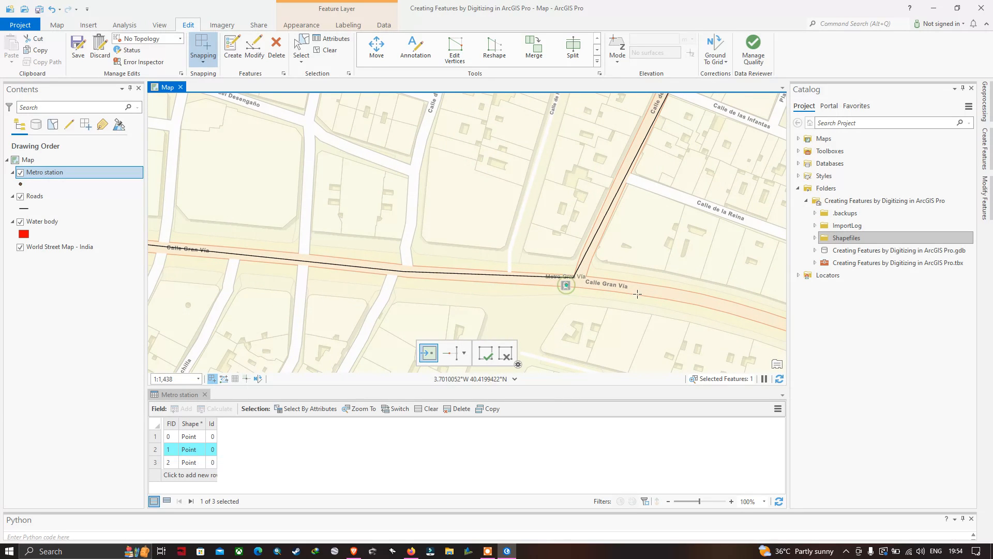
scroll(602, 286, down, 4)
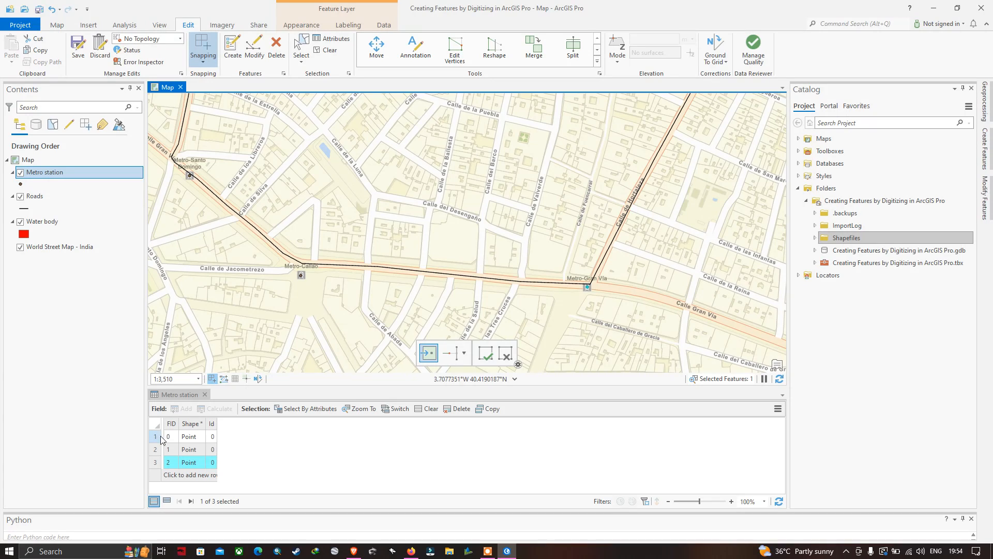
Save all edits to the Metro station layer
scroll(380, 336, down, 2)
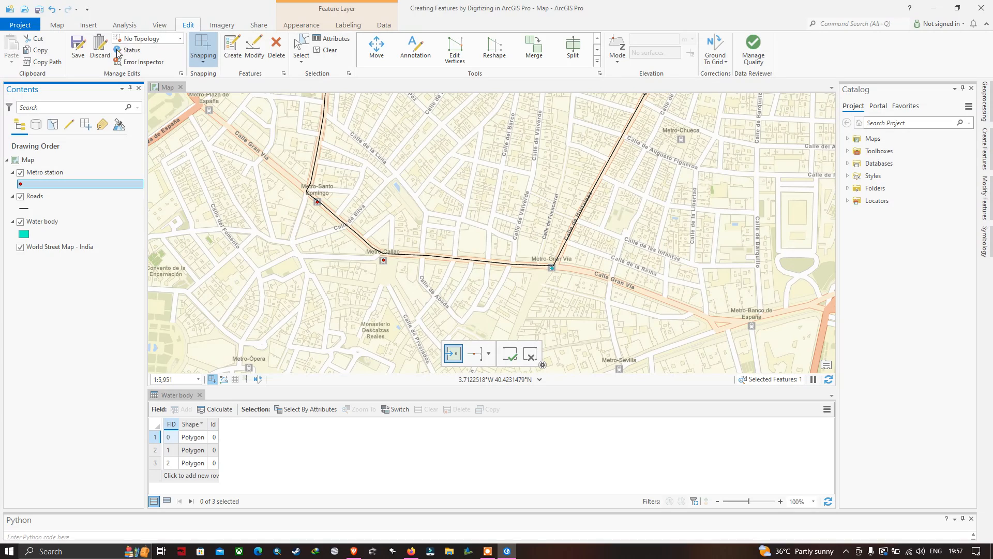
click(81, 50)
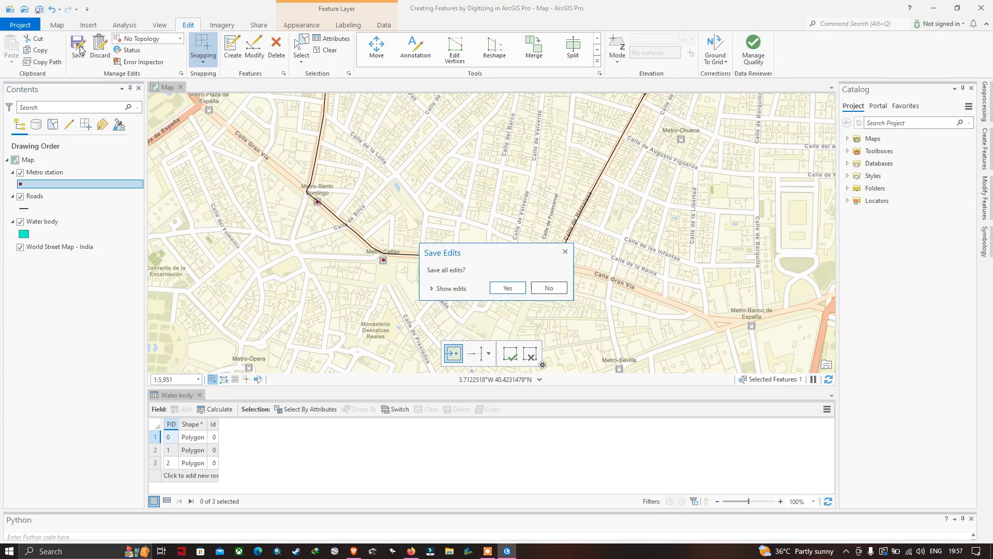
click(513, 289)
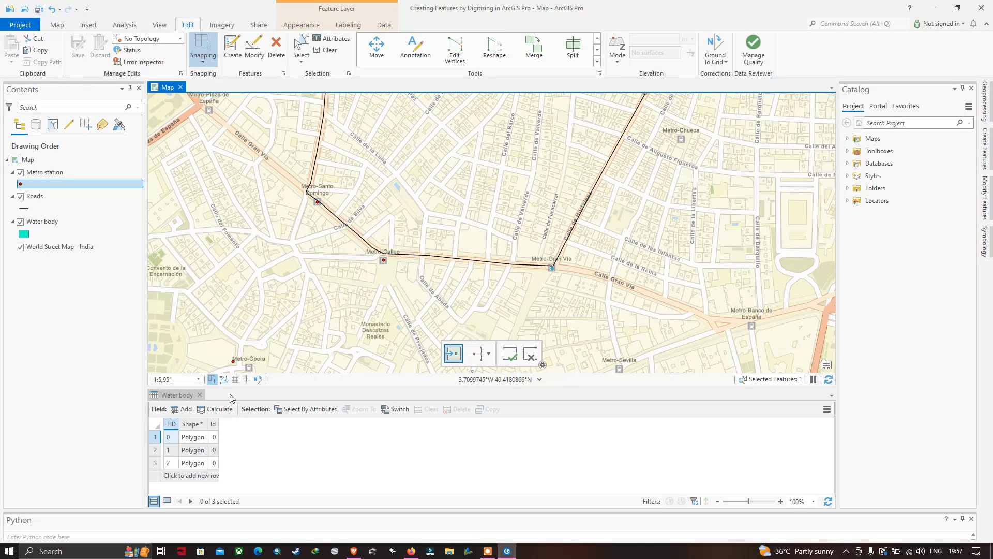
click(187, 410)
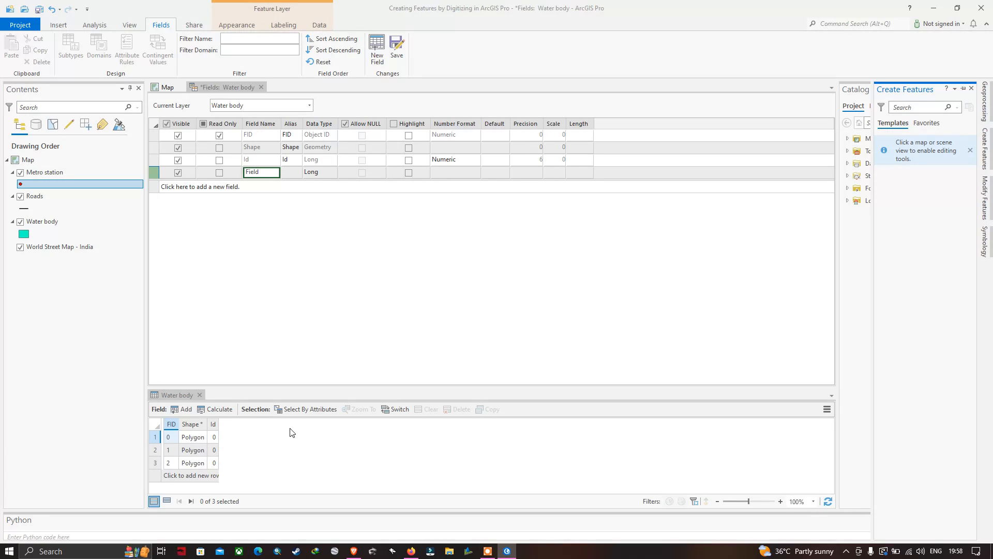
click(199, 395)
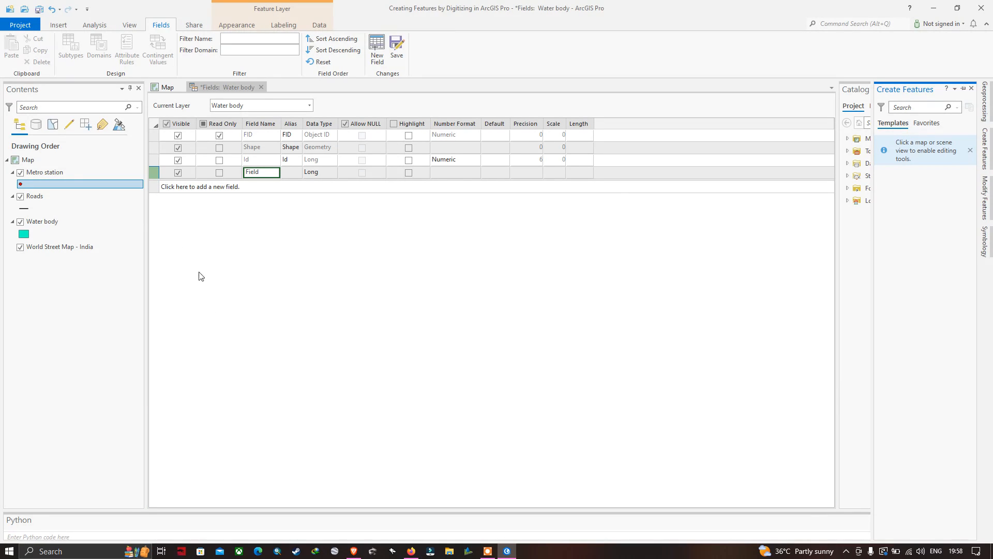
click(262, 87)
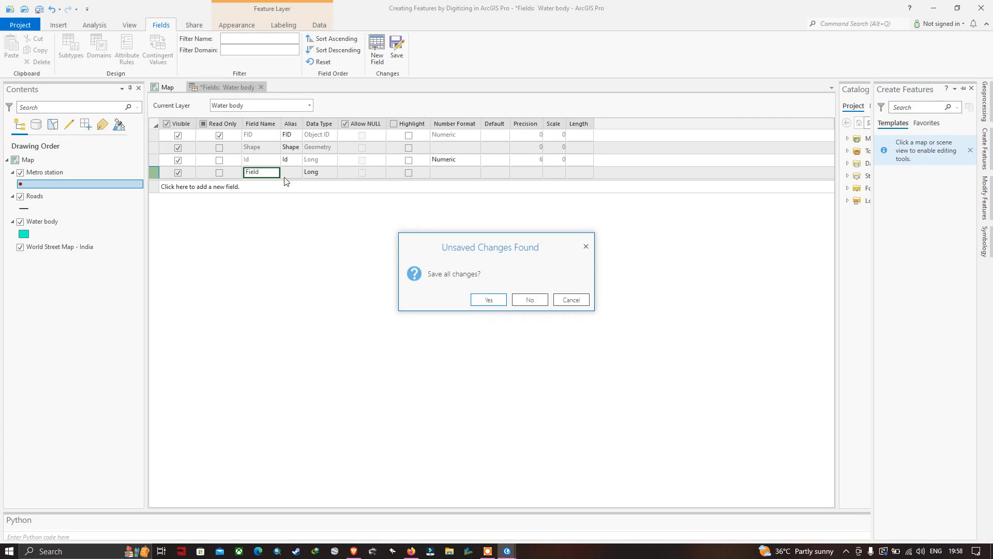
click(531, 300)
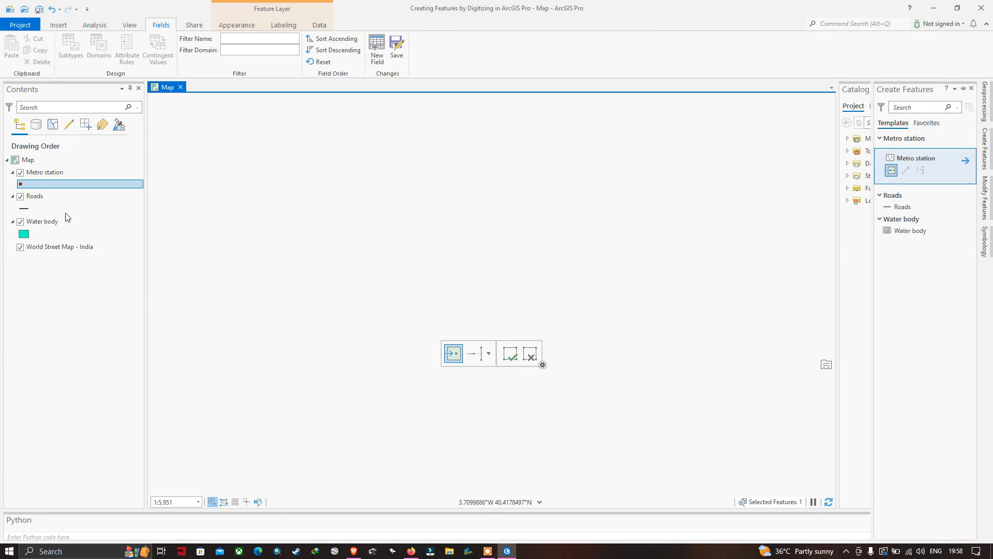
Add a Text field called Name to the Metro station attribute table, save the field design and close it
click(47, 173)
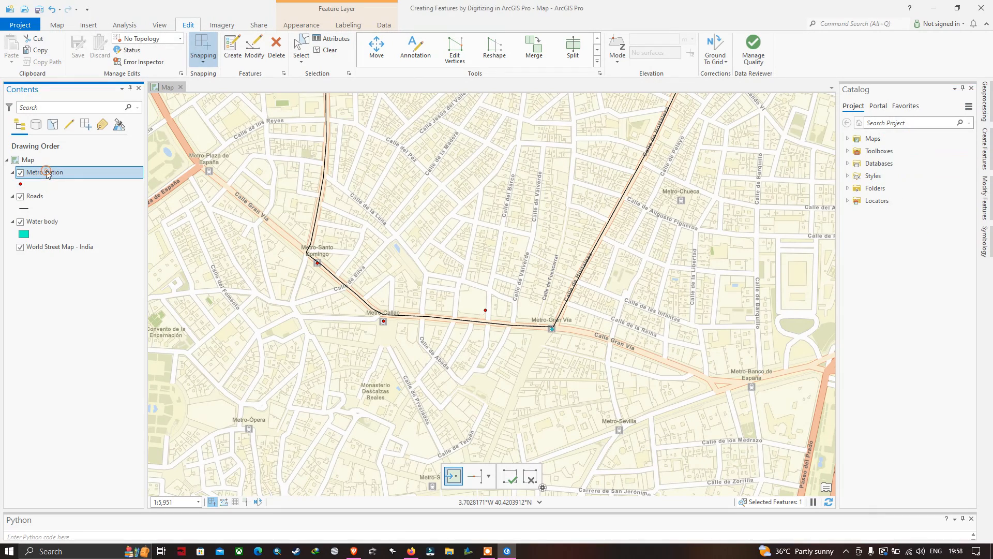
right_click(47, 174)
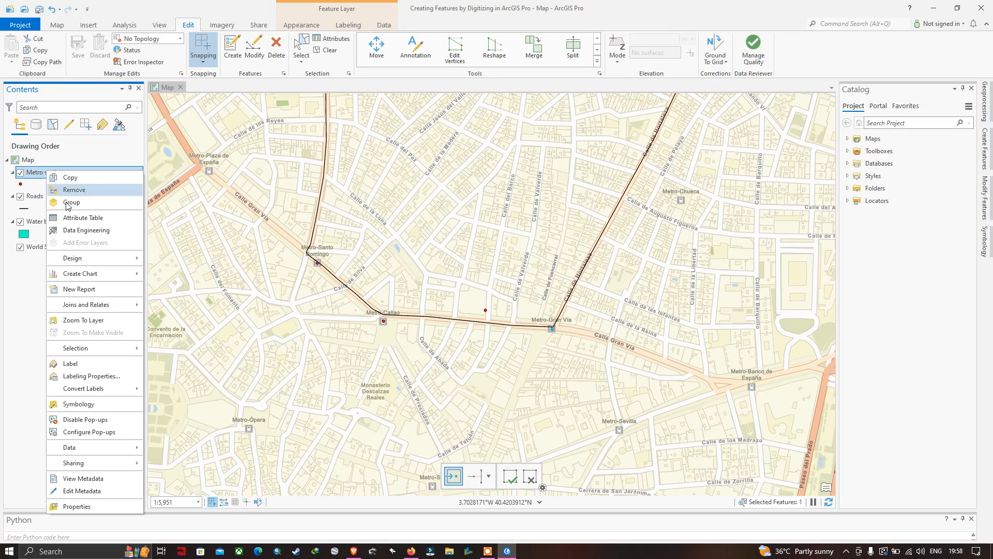
click(95, 222)
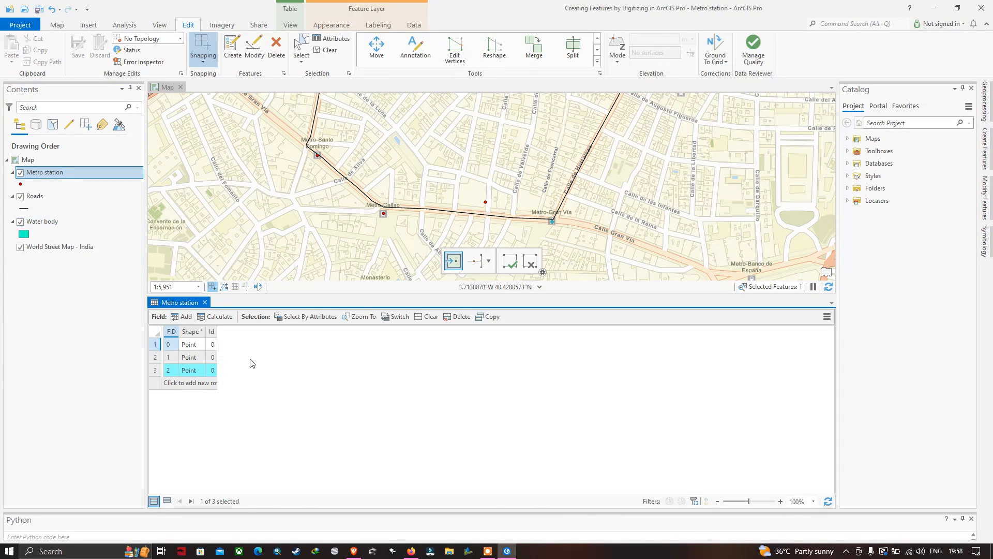
click(187, 319)
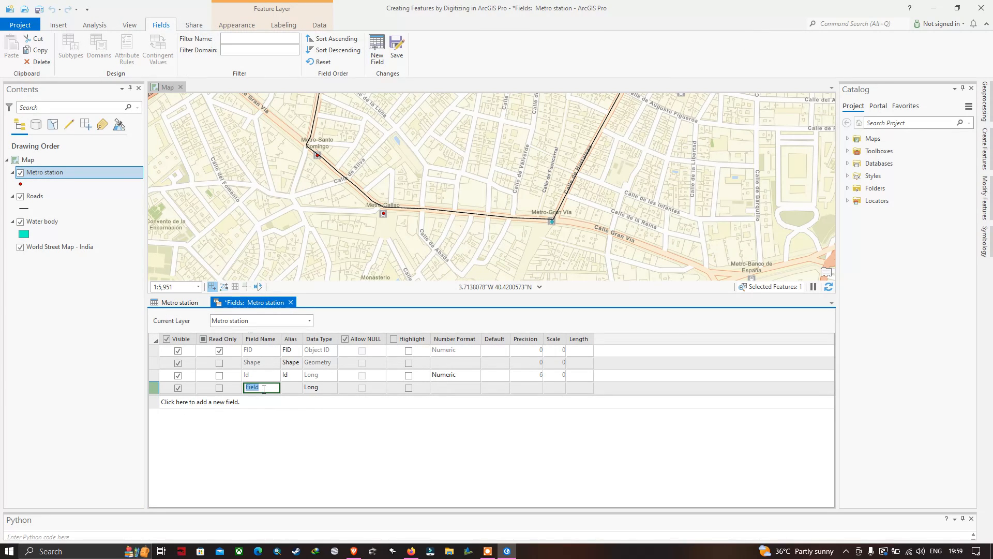
click(265, 389)
right_click(321, 389)
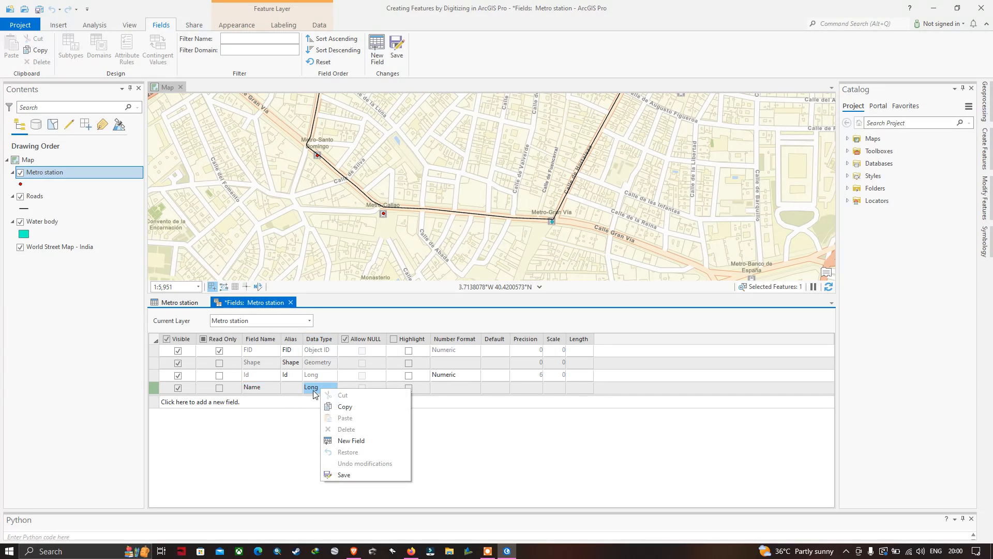
click(314, 392)
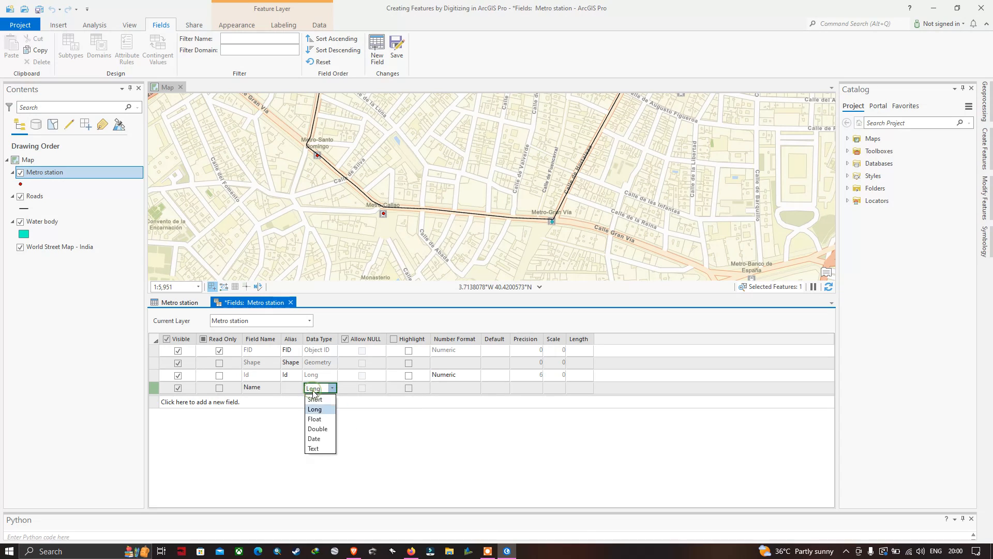
click(316, 449)
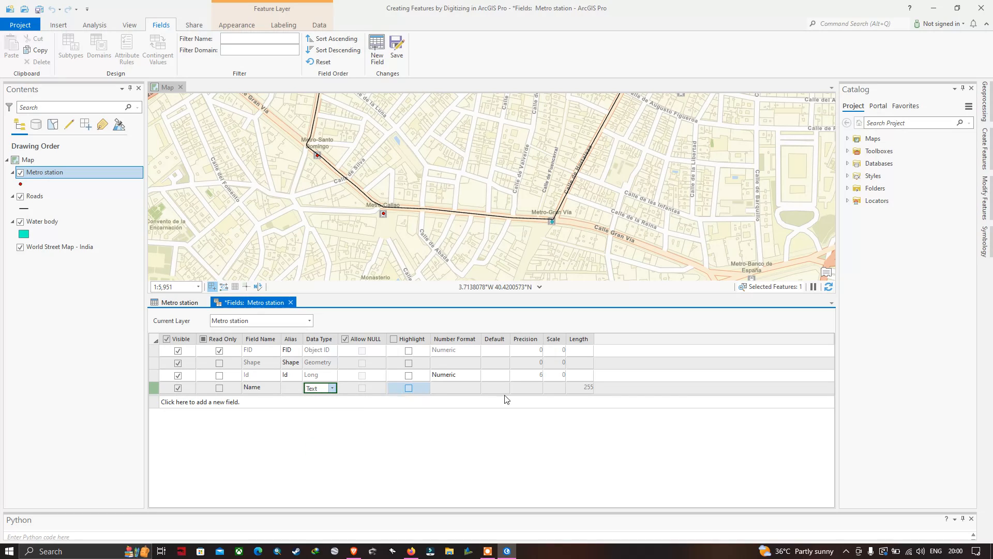
click(397, 57)
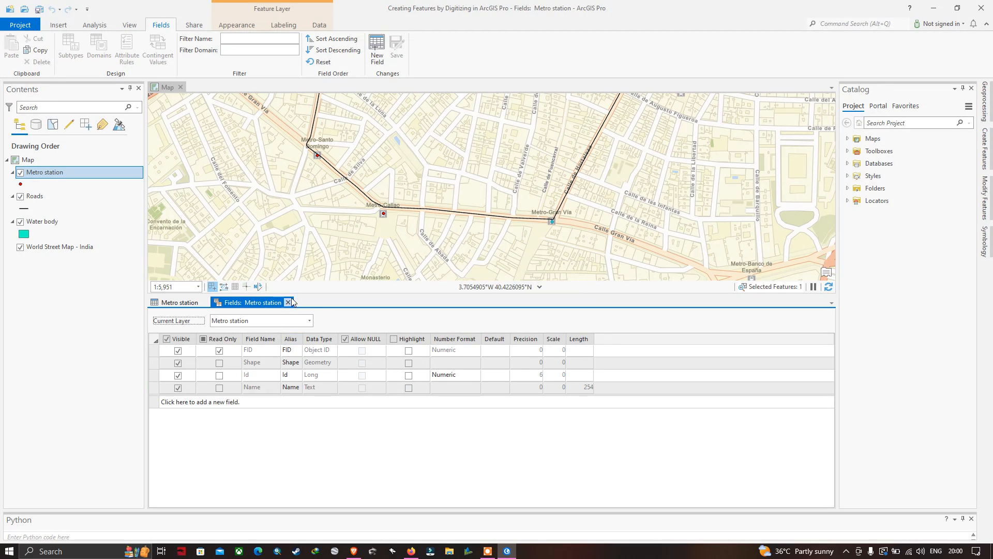
click(288, 302)
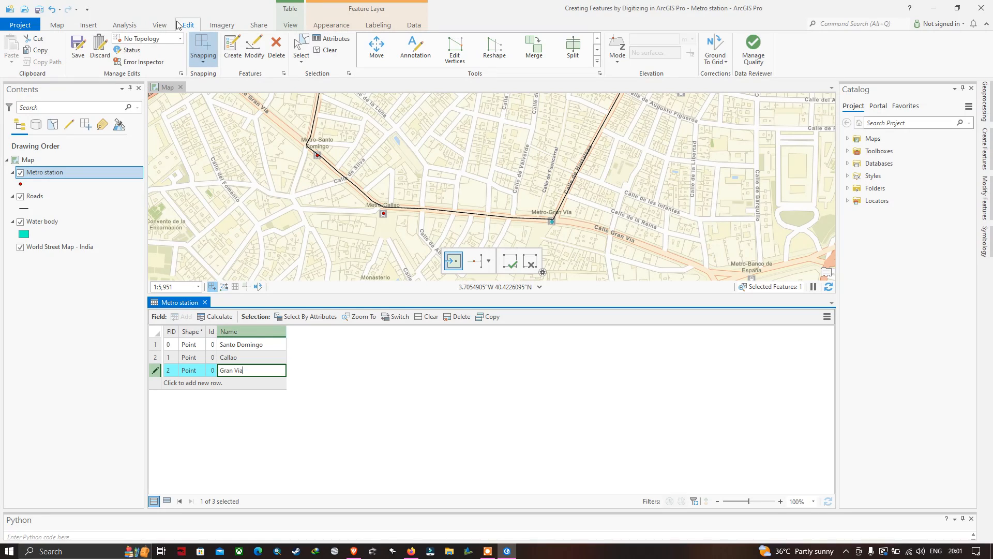
Save all edits made to the station names in the Metro station attribute table
click(80, 49)
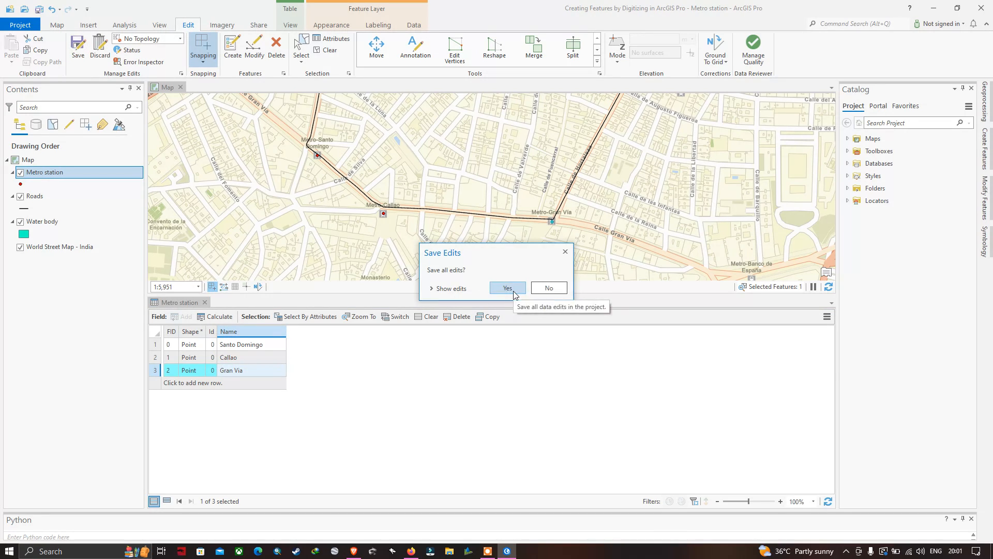
click(508, 288)
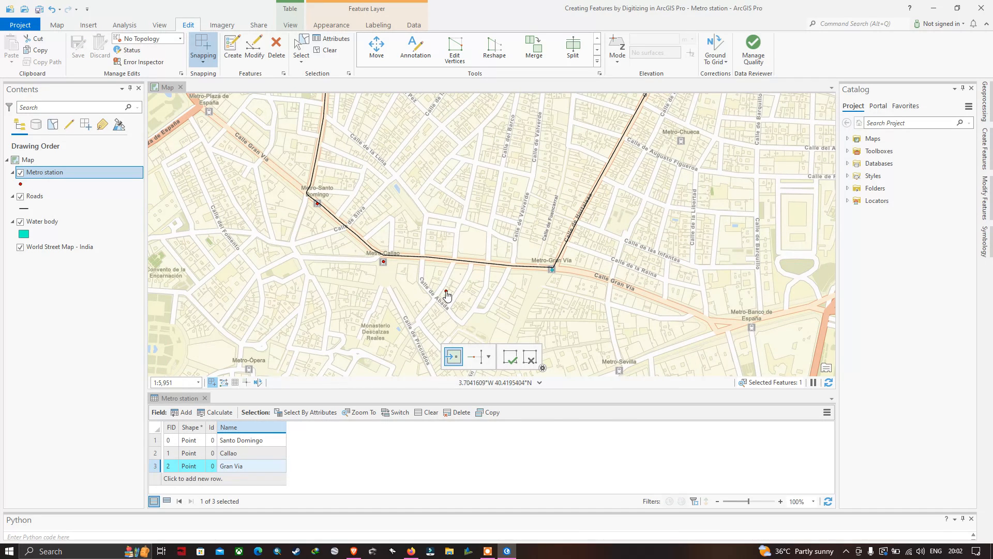
Hide the World Street Map - India basemap and clear the station selection to view all the digitized roads, stations and water bodies
click(21, 248)
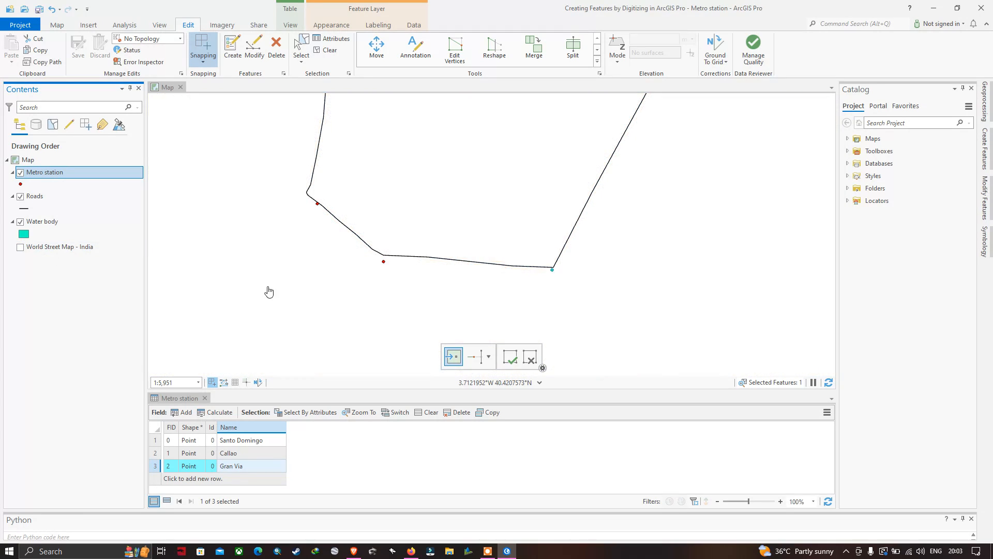
scroll(466, 305, down, 4)
scroll(536, 299, down, 4)
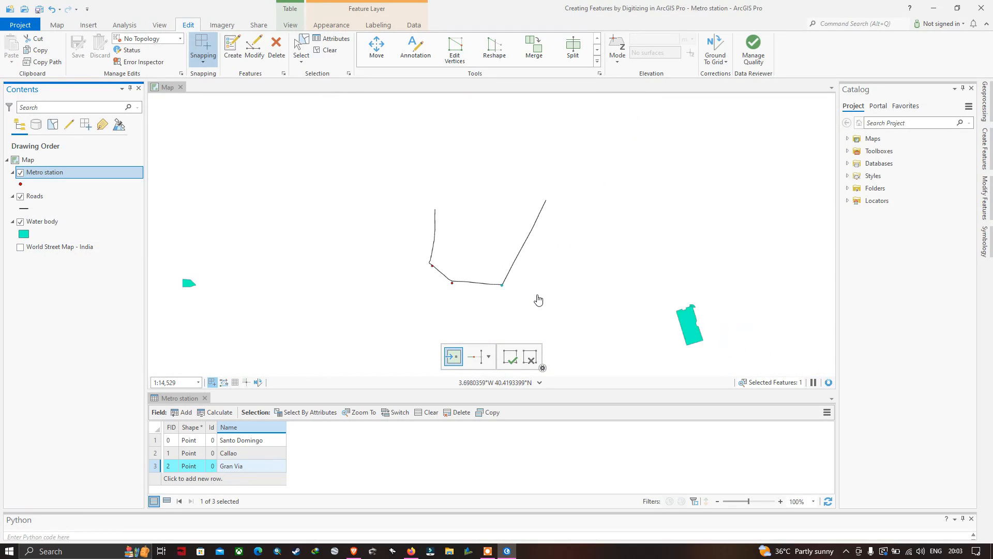
click(563, 262)
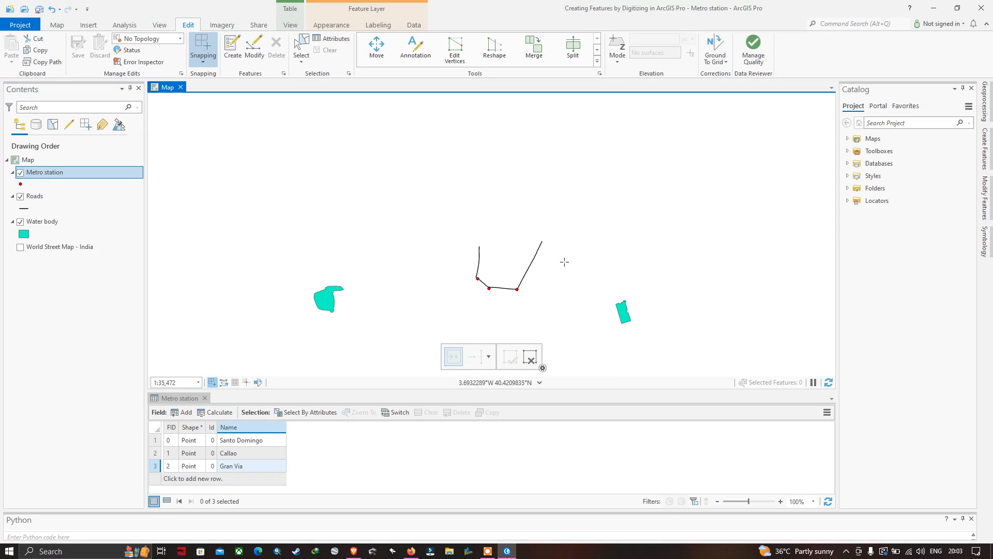
click(530, 256)
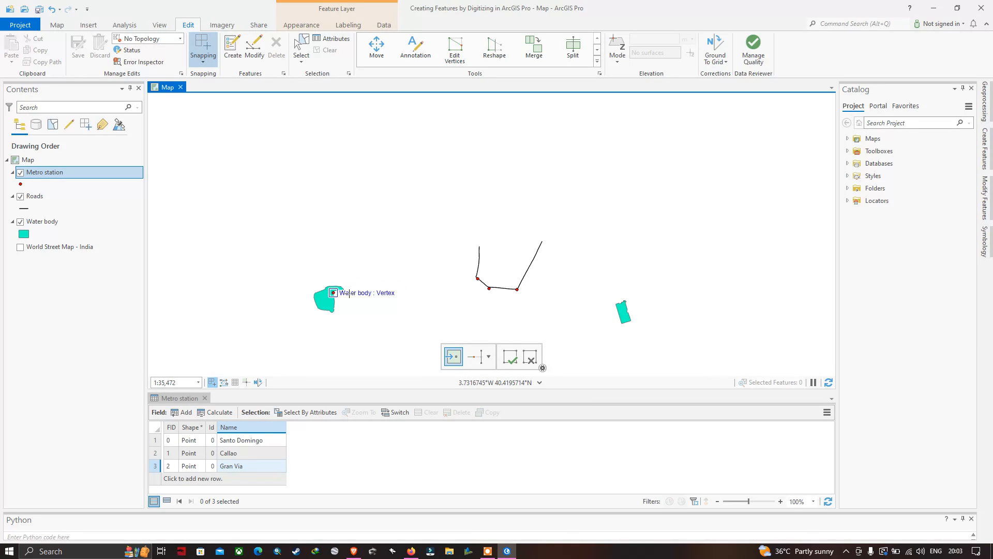
scroll(603, 328, up, 2)
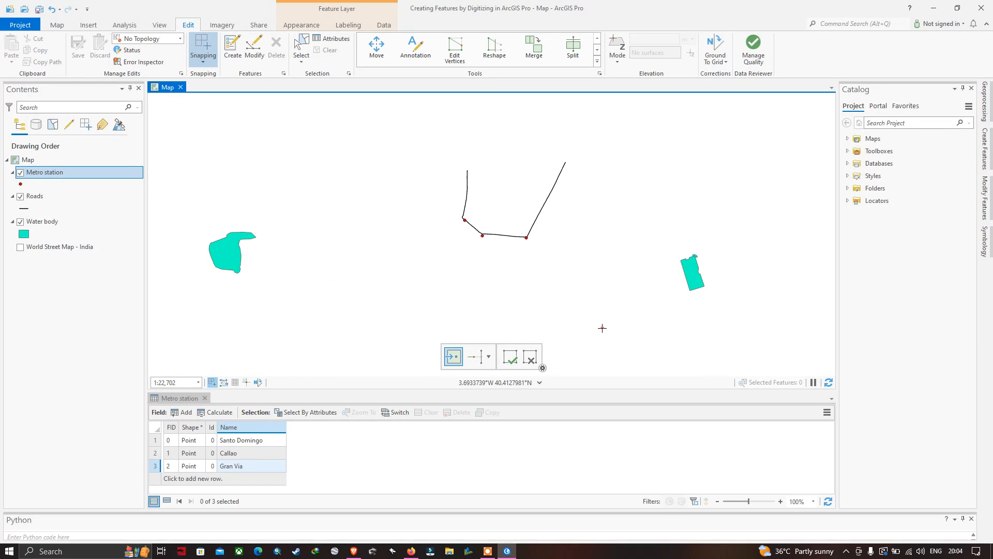